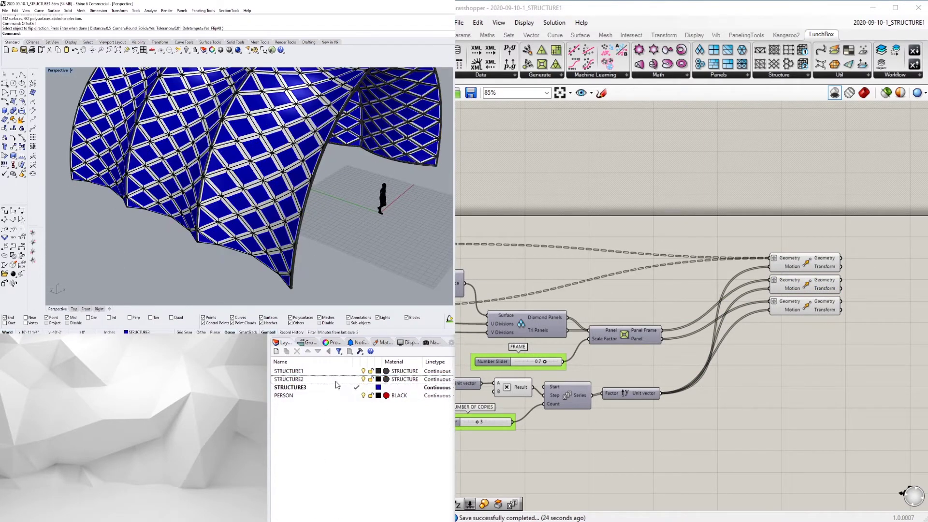
Step: Select all objects on the STRUCTURE2 layer and join the frame surfaces
right_click(336, 380)
click(396, 500)
key(ctrl+j)
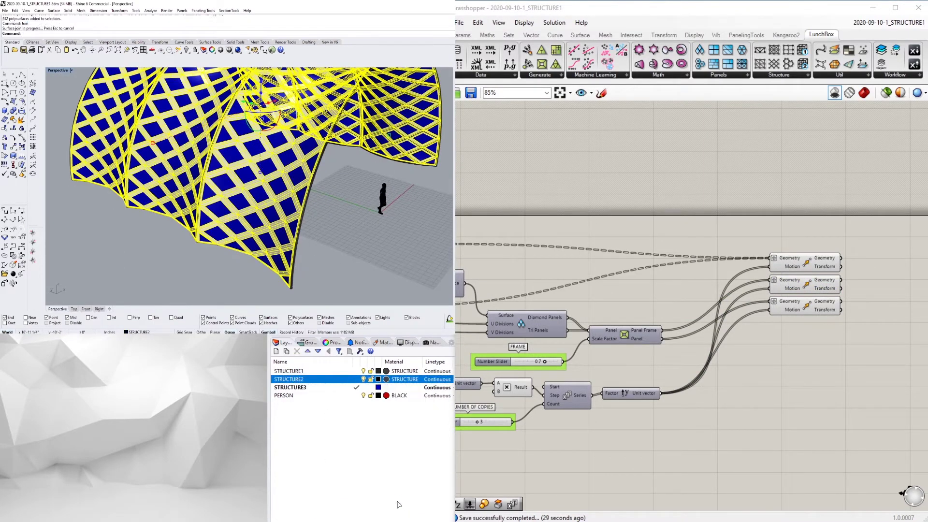
Step: Try to offset the joined frame surfaces on the STRUCTURE2 layer with OffsetSrf
click(290, 193)
right_click(332, 379)
click(389, 500)
text(offsetsrf)
key(Return)
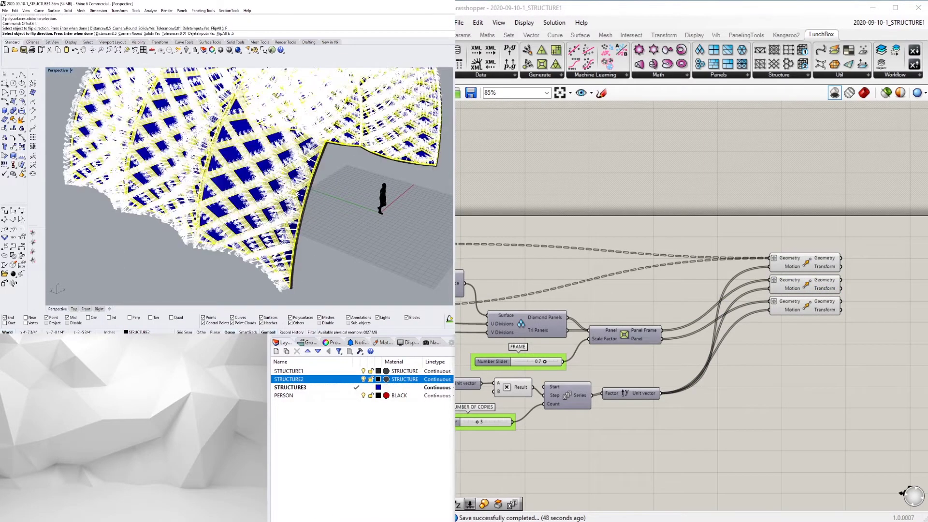
key(Return)
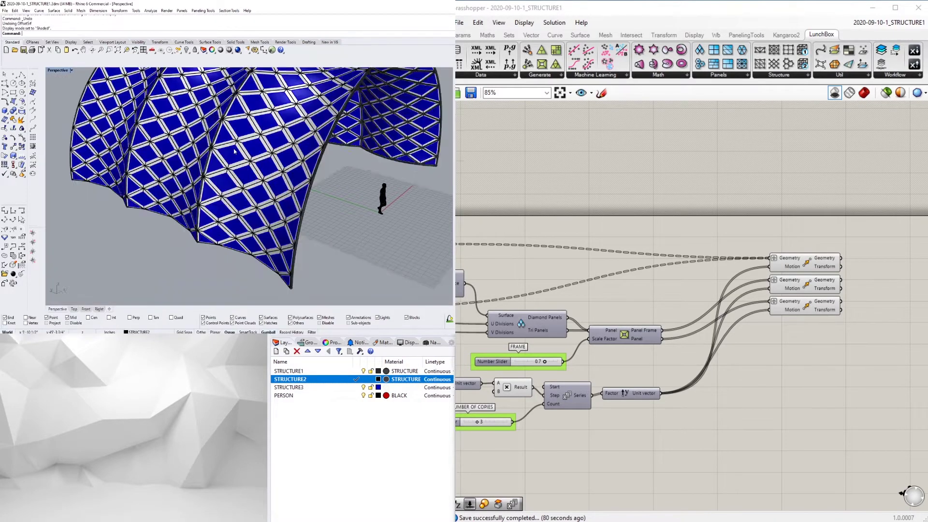
Step: Show the perspective viewport in Rendered mode and assign dark blue glass to STRUCTURE3 and Metal to STRUCTURE2
click(58, 70)
click(63, 101)
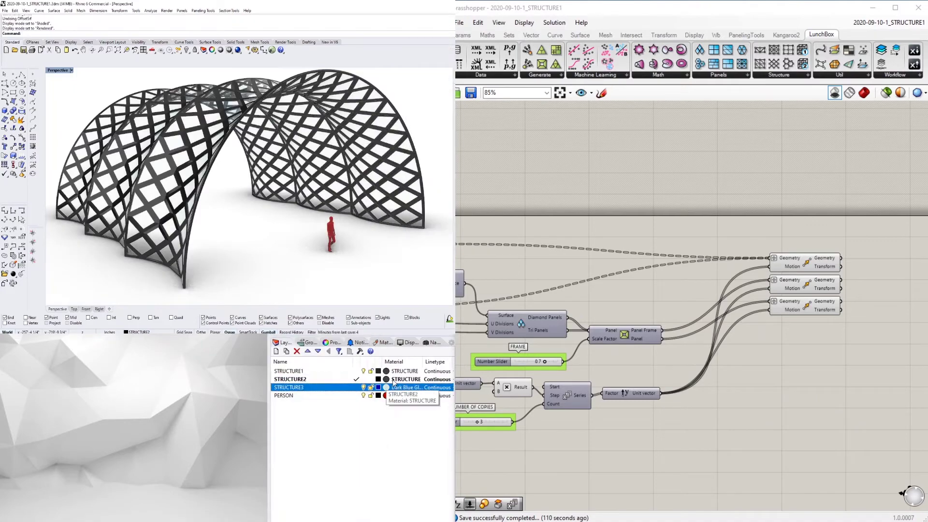
click(387, 387)
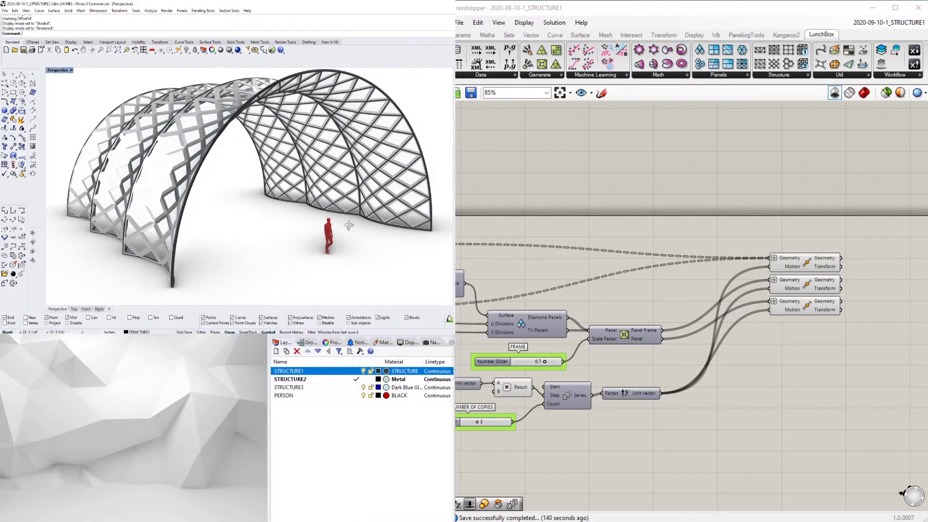
right_drag(345, 222, 305, 253)
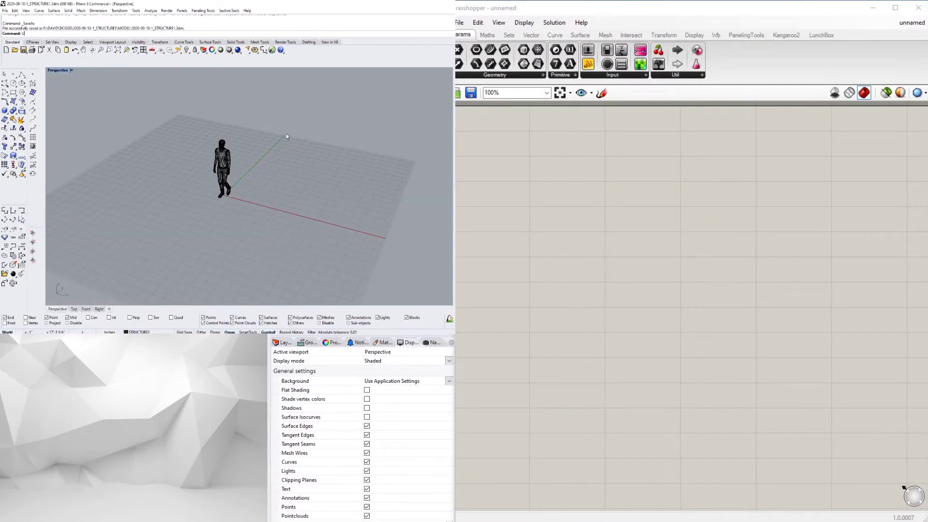
Step: Check the document's model units and distance display settings
text(nits)
key(Return)
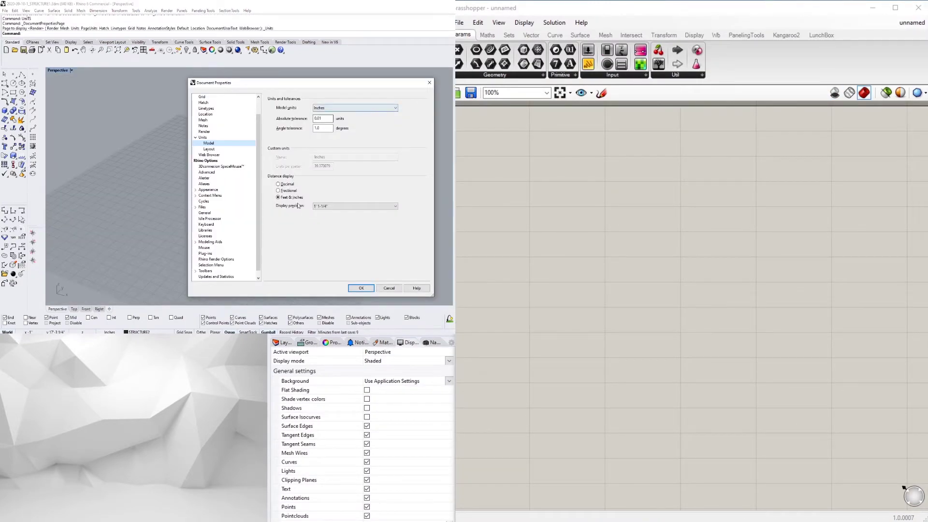
click(365, 288)
shift+right_drag(263, 168, 273, 193)
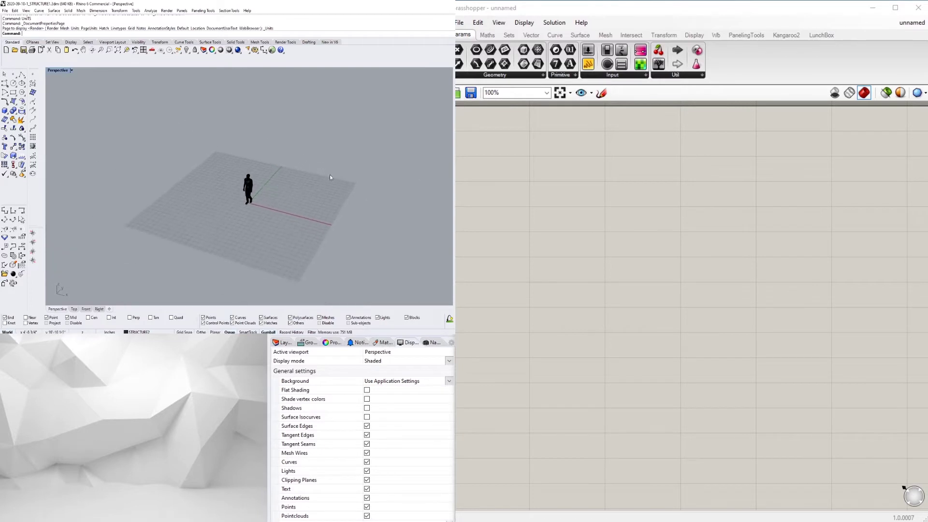
Step: Switch to Grasshopper and place an XZ Plane component on the empty canvas
click(604, 246)
double_click(605, 244)
text(xz)
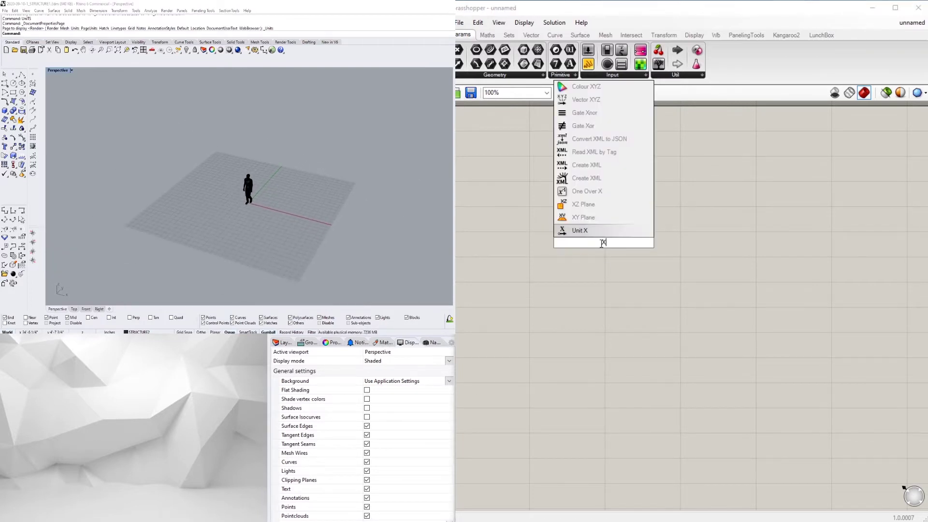
click(582, 233)
drag(614, 248, 750, 239)
right_drag(638, 252, 693, 308)
Step: Add a number slider set to 30 and feed it into input A of a new Multiplication component
double_click(560, 211)
text(30)
key(Return)
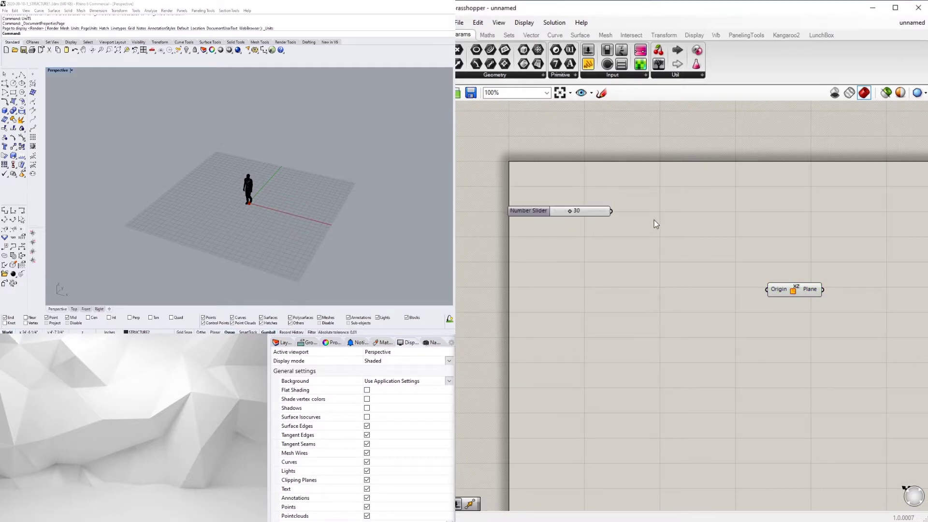
double_click(655, 219)
text(*)
key(Return)
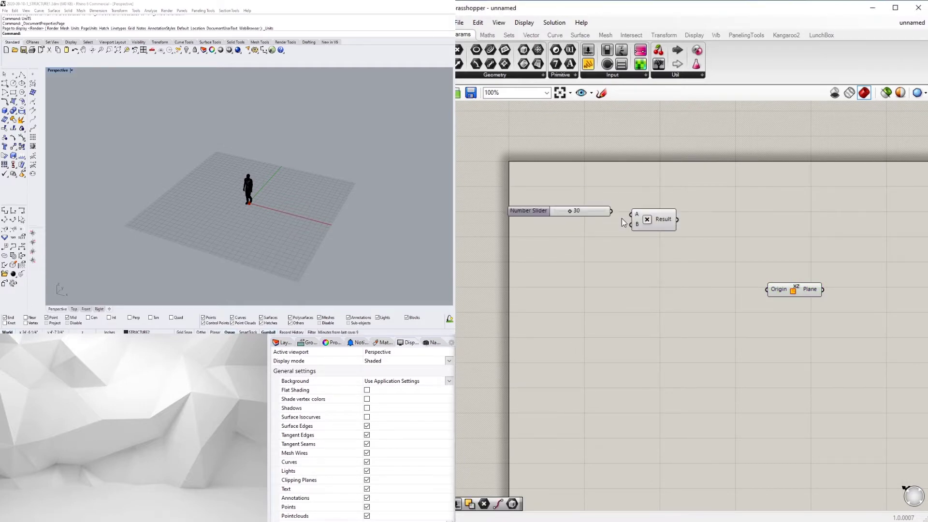
drag(647, 221, 642, 228)
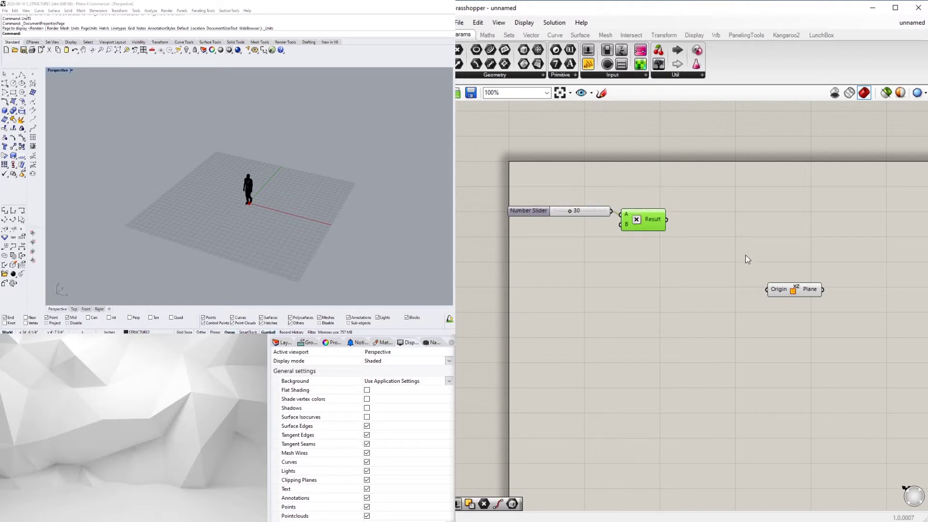
Step: Add an Arc component beside the multiplication and place the XZ Plane component above the multiplication
drag(778, 289, 708, 286)
double_click(716, 230)
text(A)
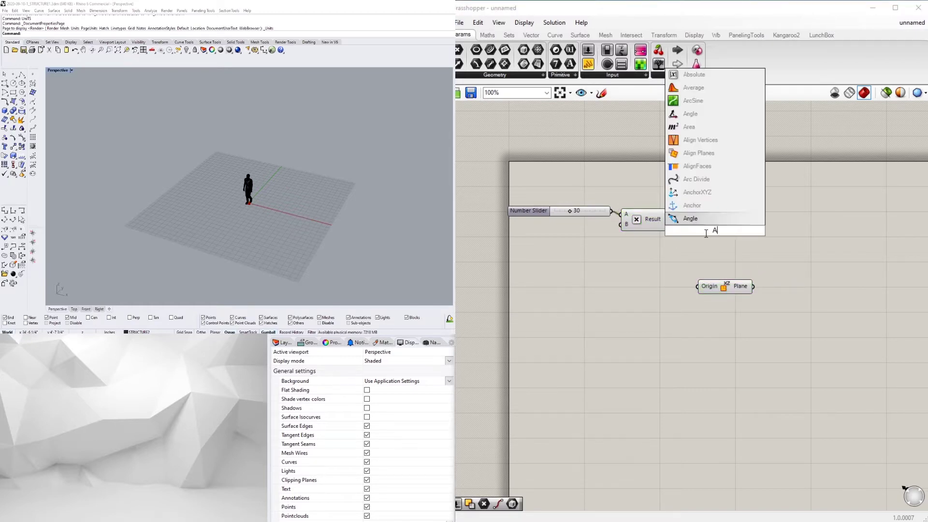
text(rc)
key(Return)
scroll(698, 219, up, 2)
drag(742, 317, 622, 187)
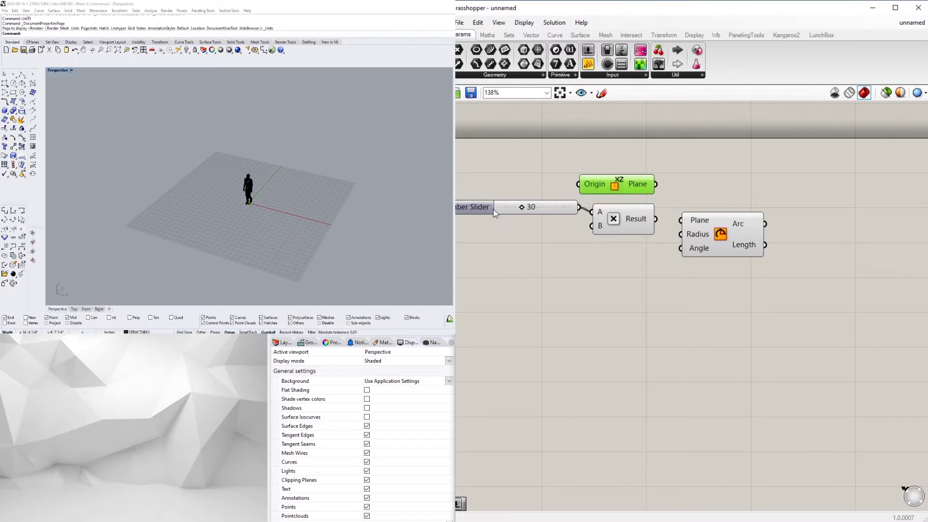
Step: Line up the components and connect the XZ plane and the multiplication result to the Arc's Plane and Radius inputs
drag(496, 214, 496, 218)
click(635, 182)
shift+click(642, 235)
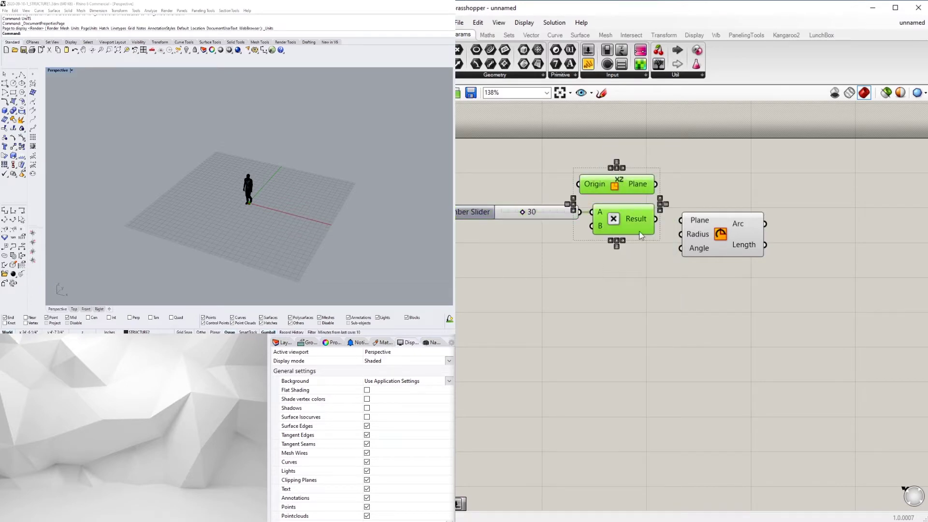
click(682, 187)
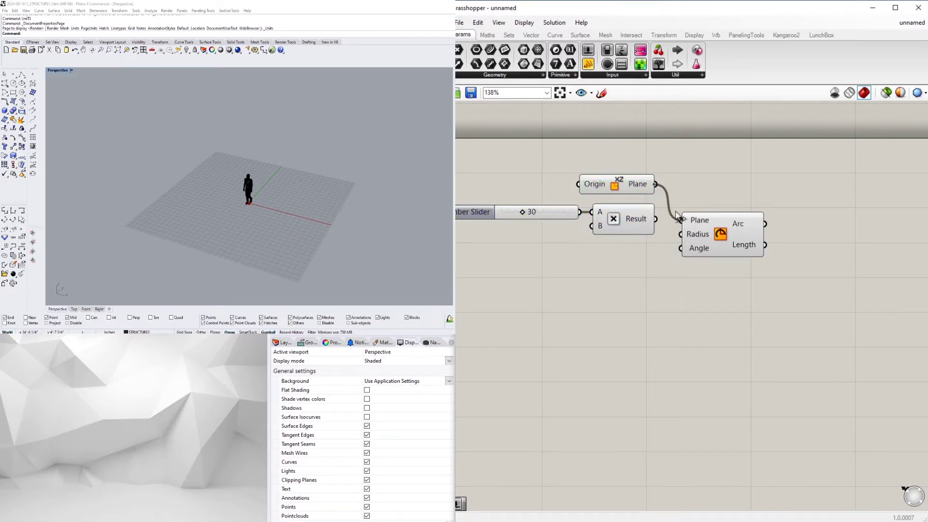
drag(678, 233, 679, 233)
drag(723, 241, 721, 219)
click(728, 259)
Step: Add a Move component after the Arc and connect the arc output to its Geometry input
scroll(727, 261, down, 4)
scroll(345, 191, down, 10)
scroll(344, 191, up, 6)
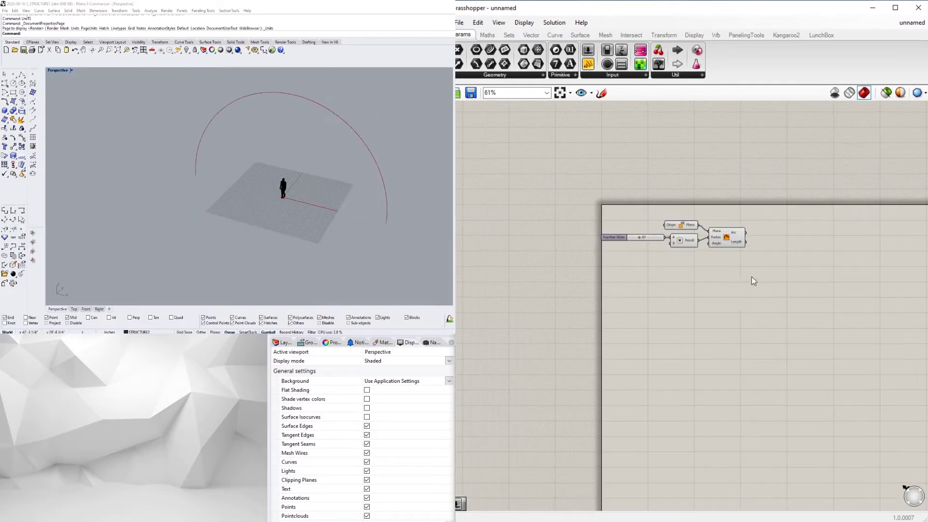
right_drag(798, 258, 721, 261)
double_click(721, 260)
text(MOP)
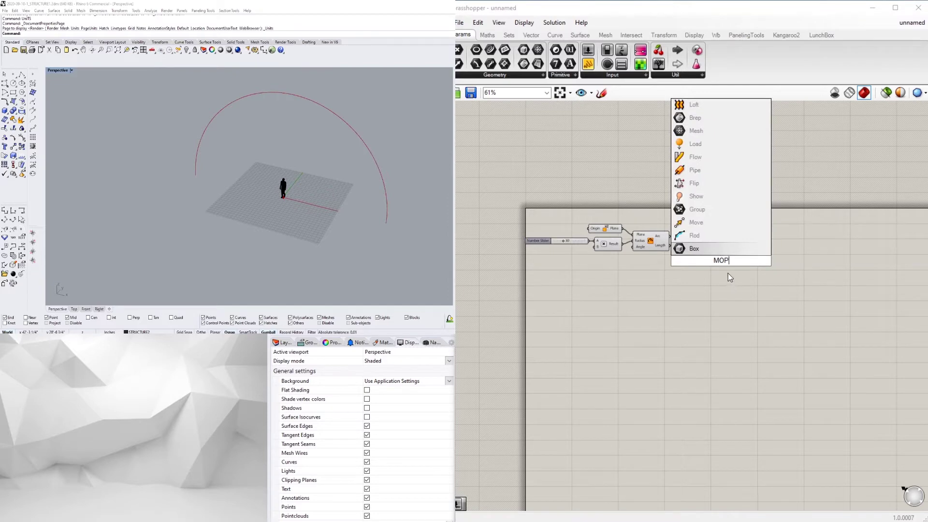
click(728, 274)
double_click(720, 256)
text(MO)
click(696, 234)
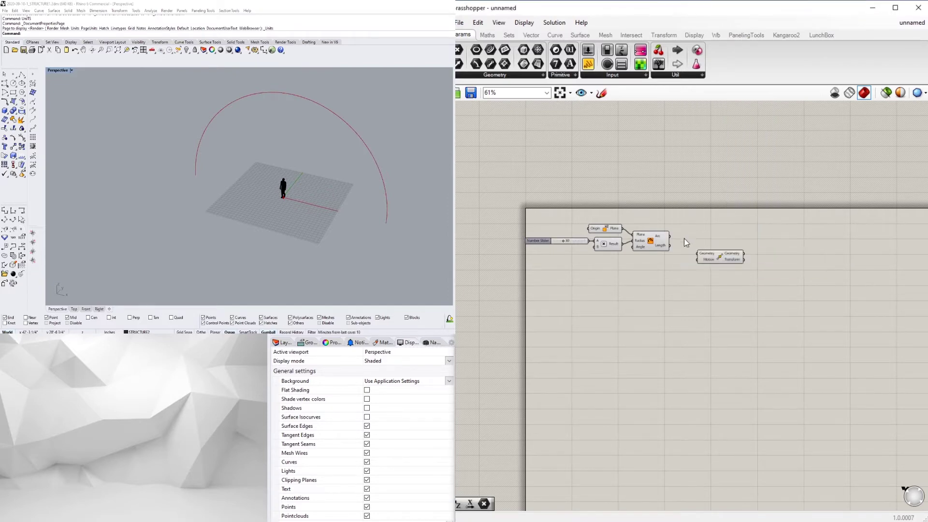
scroll(685, 239, up, 3)
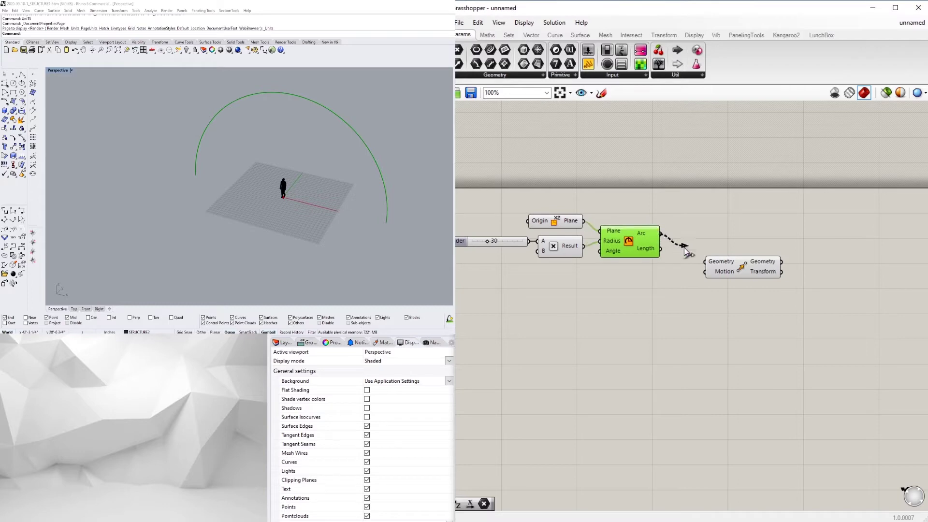
Step: Add a Unit Y vector below the Arc and connect it to the Move component's Motion input
double_click(641, 301)
text(y)
click(639, 282)
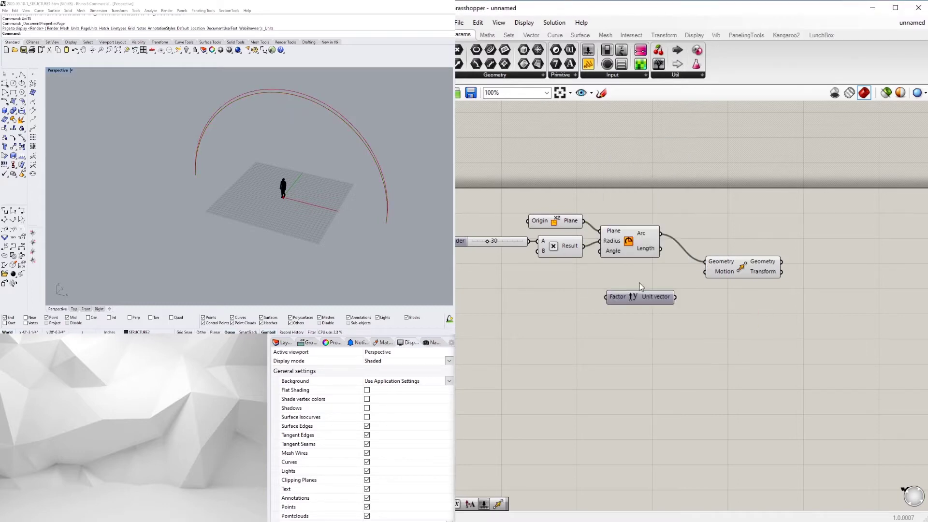
drag(643, 299, 629, 277)
drag(701, 271, 703, 271)
drag(744, 267, 727, 259)
Step: Duplicate the number slider and its Multiplication component below the originals, in front of the Unit Y vector
click(604, 323)
right_drag(605, 323, 669, 318)
drag(634, 279, 539, 234)
alt+drag(614, 244, 613, 275)
scroll(544, 276, up, 4)
click(561, 291)
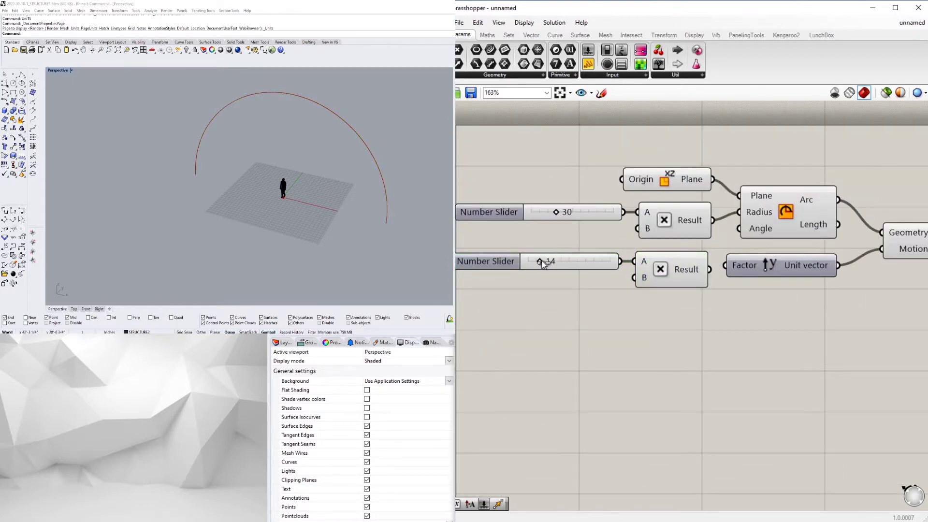
Step: Set the duplicated slider to 10 and connect its multiplication result to the Unit Y factor
double_click(559, 267)
key(Return)
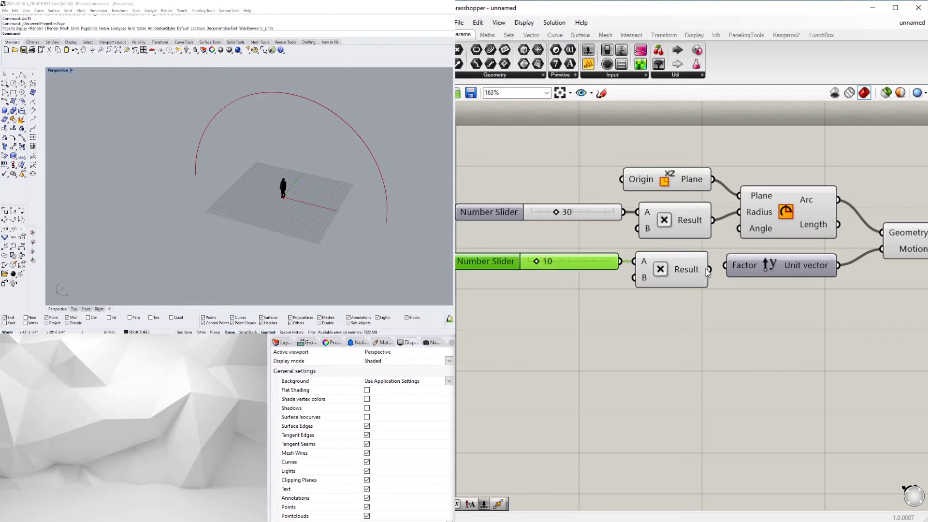
drag(709, 269, 725, 265)
click(760, 329)
right_drag(760, 329, 699, 337)
scroll(407, 186, down, 4)
right_drag(407, 186, 389, 175)
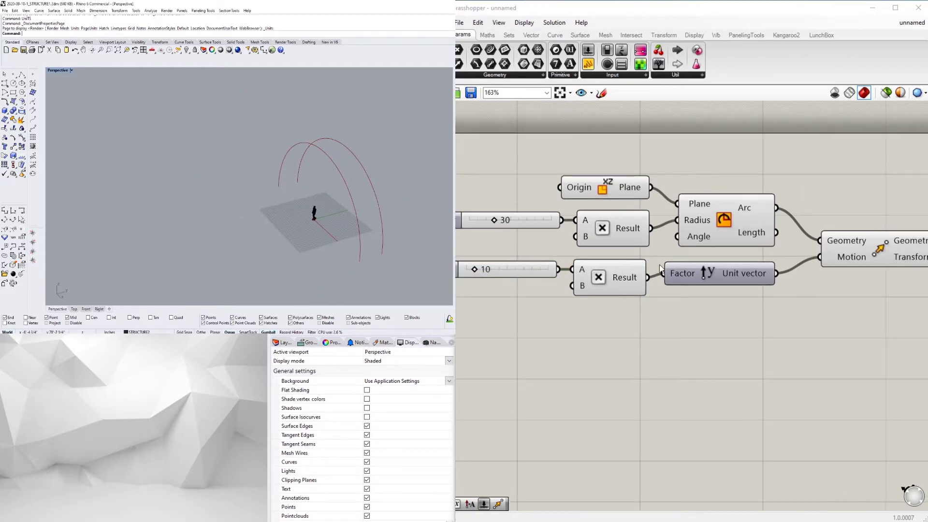
Step: Add a Scale component after Move and connect the moved arc to its Geometry input
scroll(790, 273, down, 1)
right_drag(789, 272, 634, 298)
drag(692, 278, 680, 276)
double_click(774, 319)
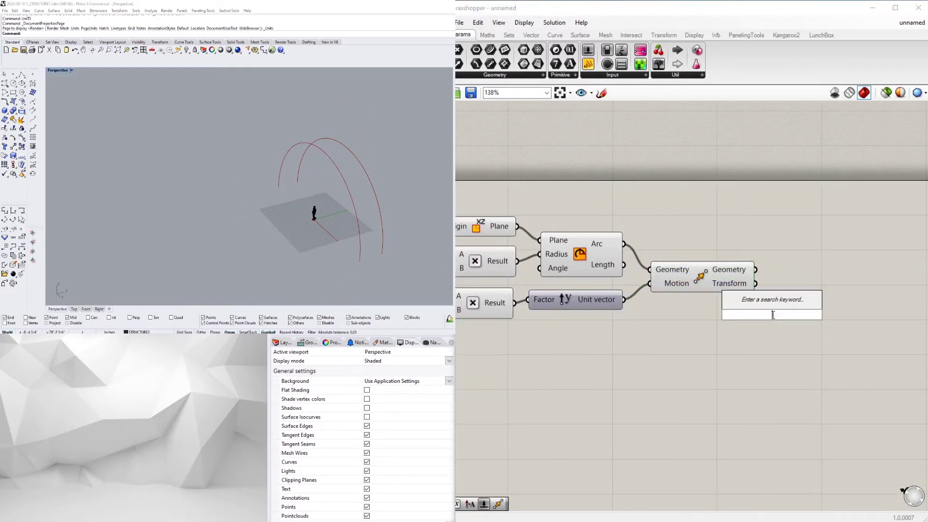
text(SC)
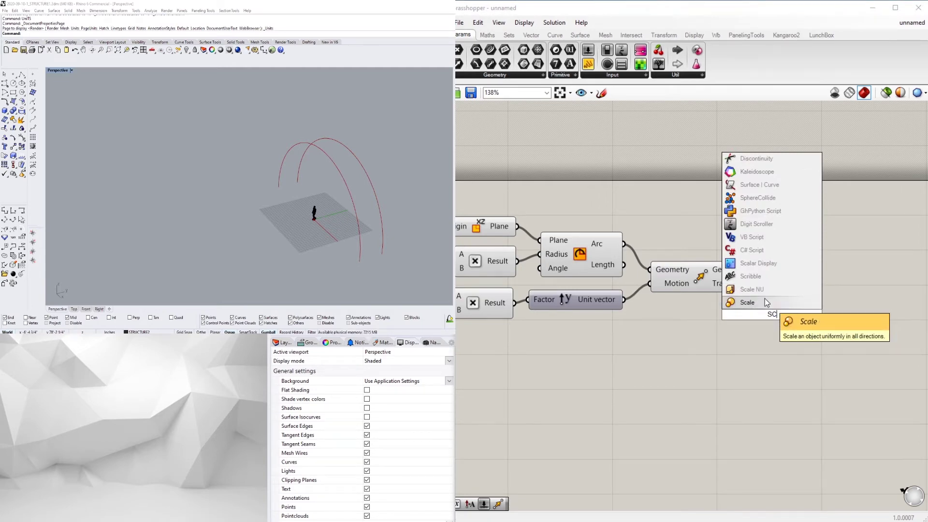
click(766, 302)
mouse_move(765, 300)
mouse_down()
mouse_move(822, 310)
mouse_move(778, 298)
mouse_up()
drag(817, 319, 865, 316)
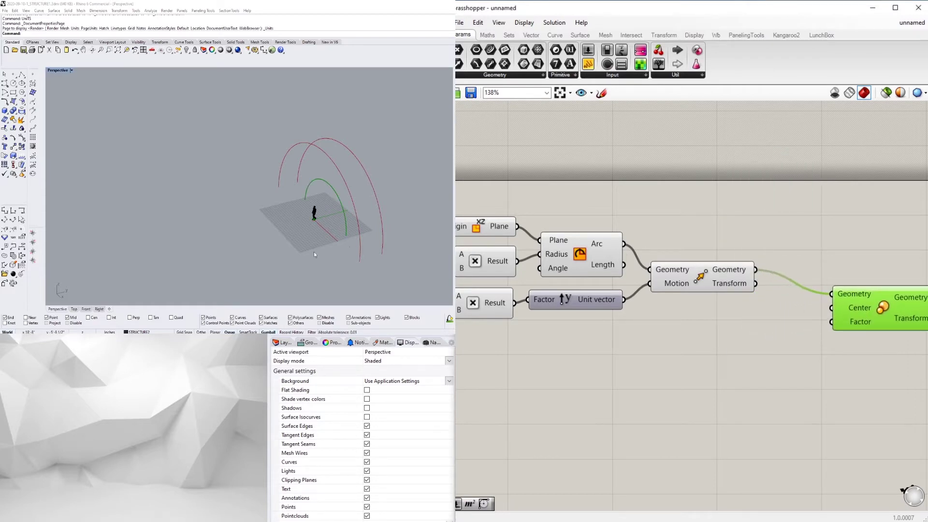
Step: Add a Point parameter and connect the Arc component's arc output to it
right_drag(314, 254, 281, 224)
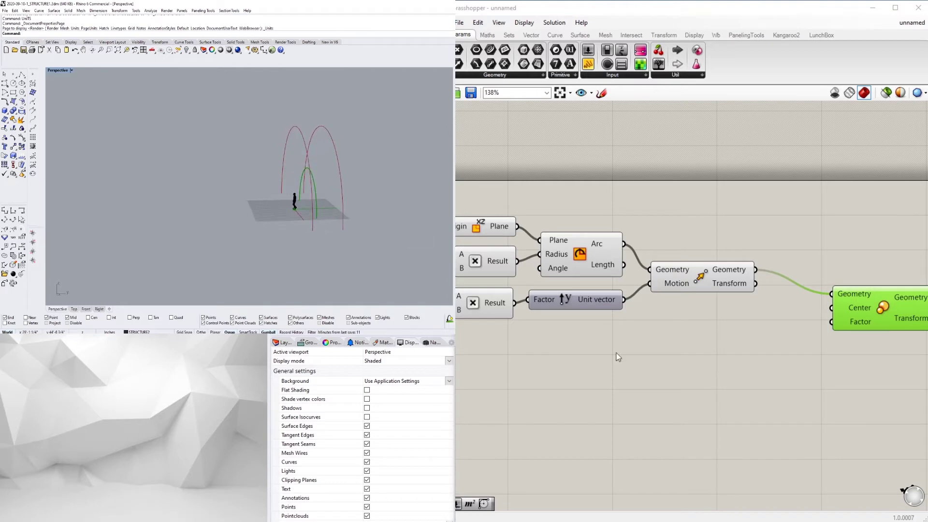
click(705, 362)
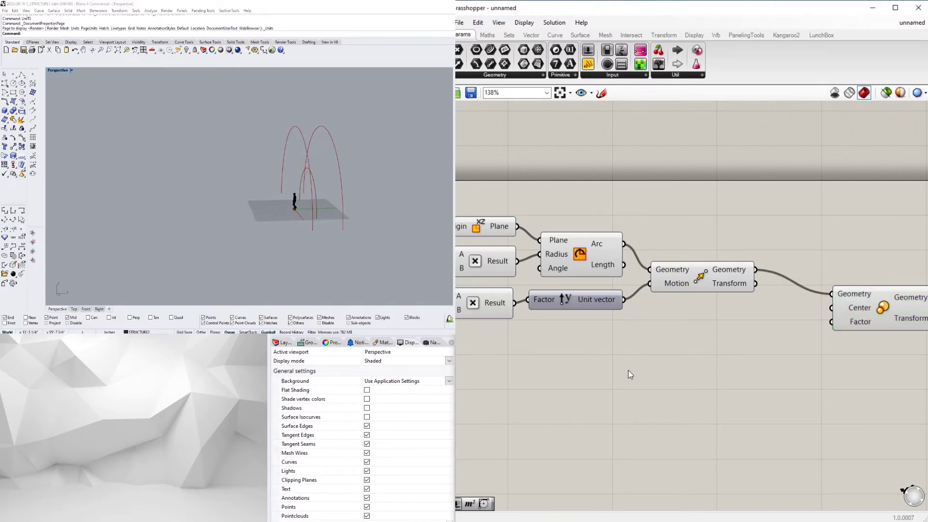
right_drag(631, 375, 646, 373)
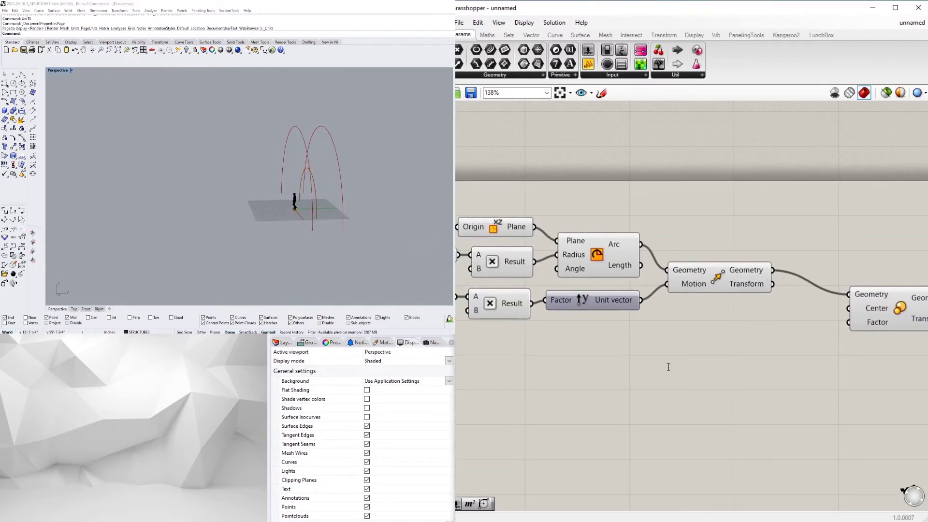
double_click(669, 367)
text(poi)
click(643, 304)
right_drag(529, 234, 639, 232)
right_drag(763, 371, 646, 373)
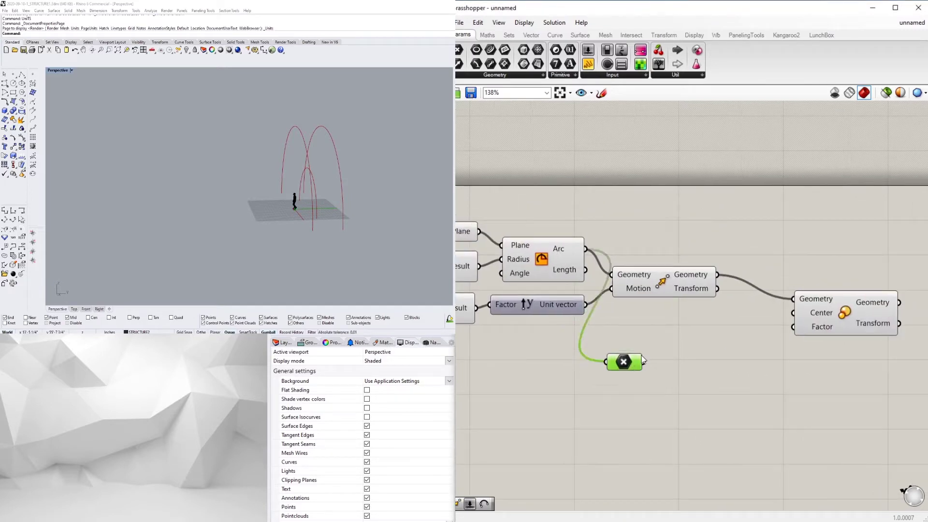
Step: Place the Point parameter above Move, connect it to the Scale component's Center, and bring Scale closer
drag(643, 360, 699, 316)
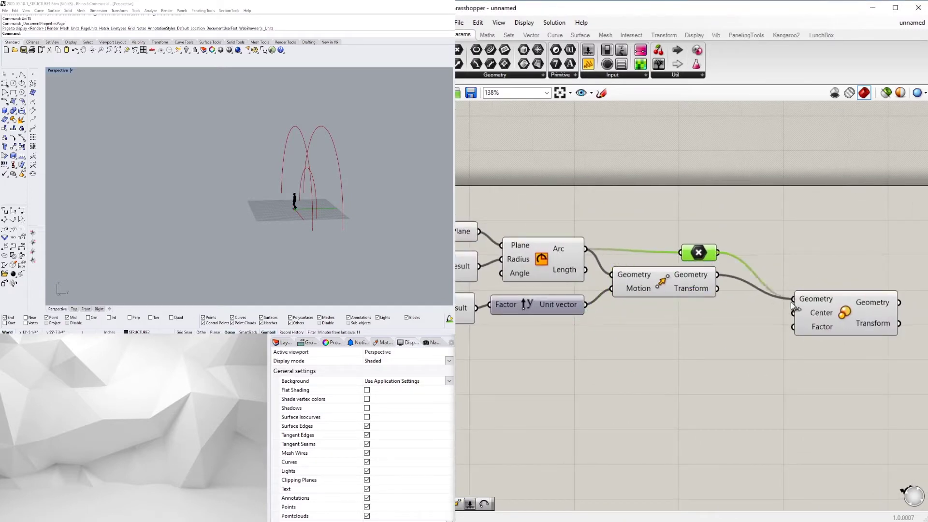
drag(791, 302, 793, 313)
drag(849, 300, 809, 256)
click(806, 214)
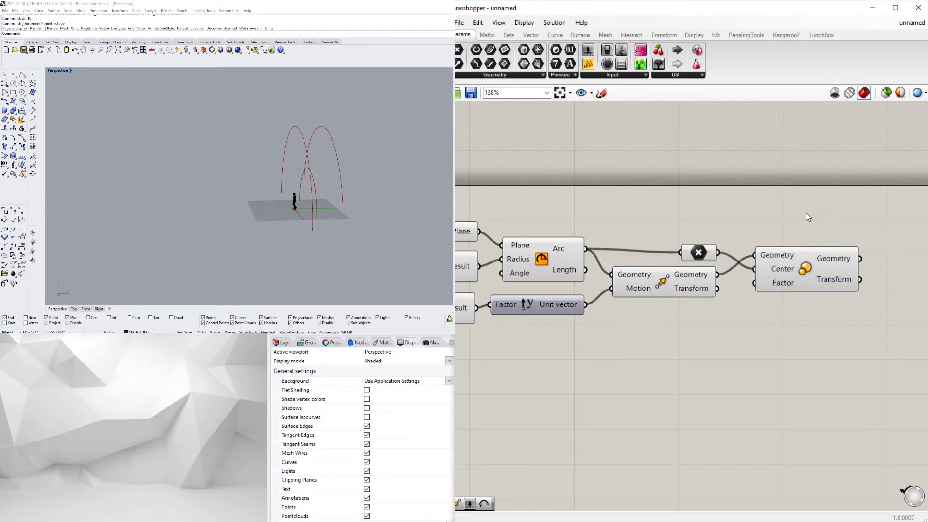
Step: Replace the Point parameter's source with the Move component's Geometry output
click(805, 274)
scroll(717, 266, up, 2)
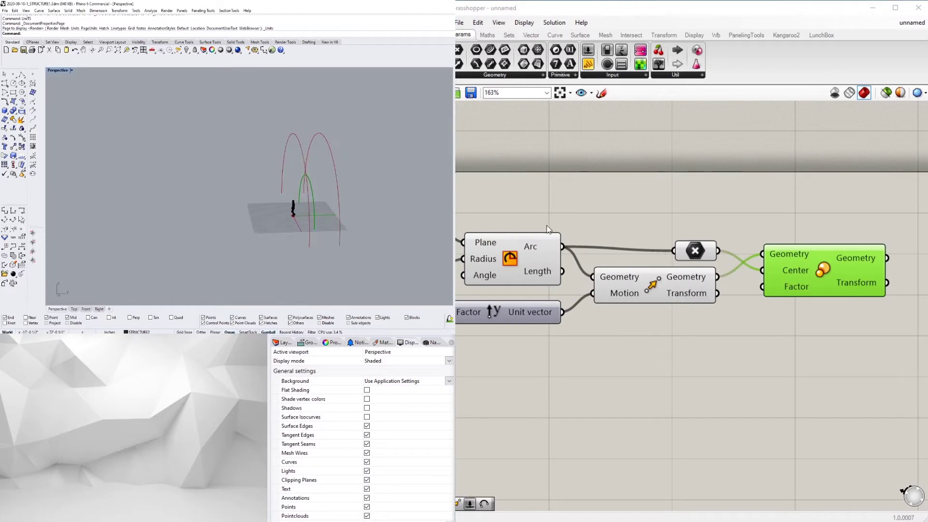
drag(719, 278, 673, 251)
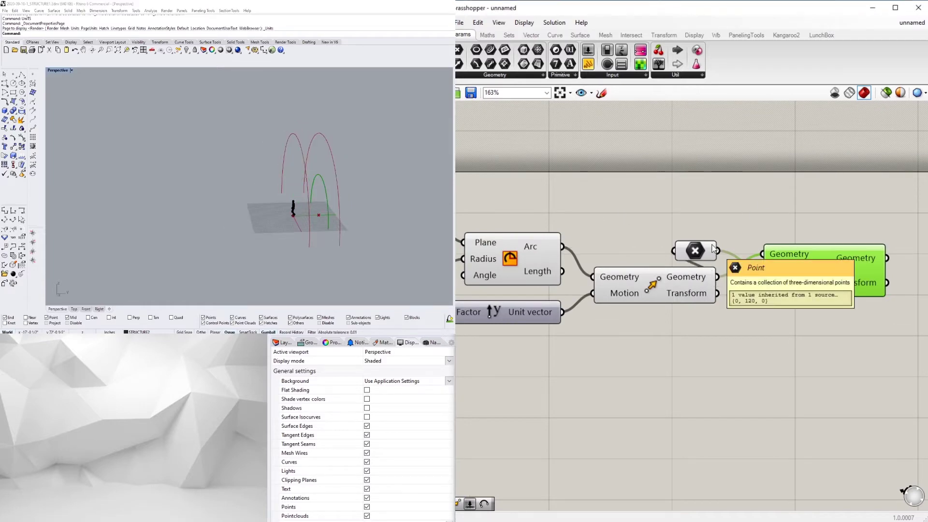
Step: Place the Point parameter between Move and Scale, and line Scale up with Move's Geometry output
right_drag(732, 236, 604, 242)
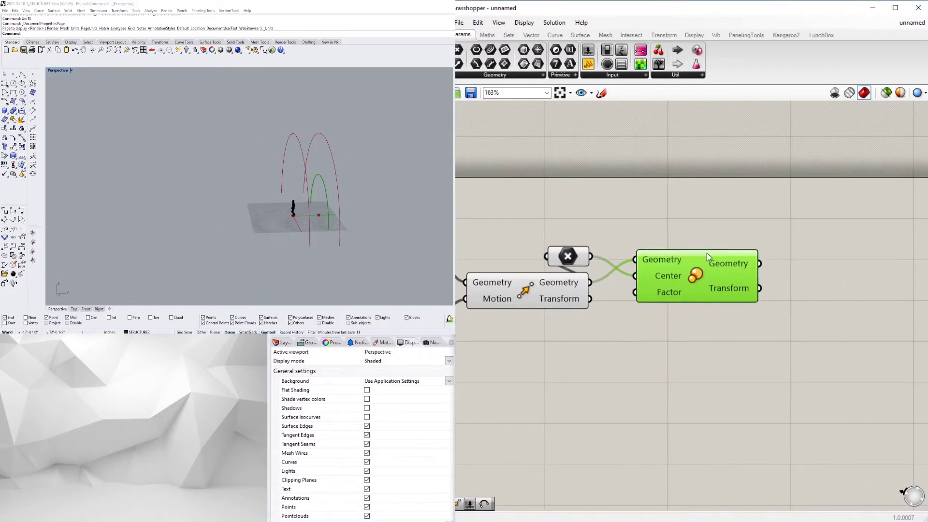
drag(707, 253, 732, 245)
drag(569, 249, 626, 289)
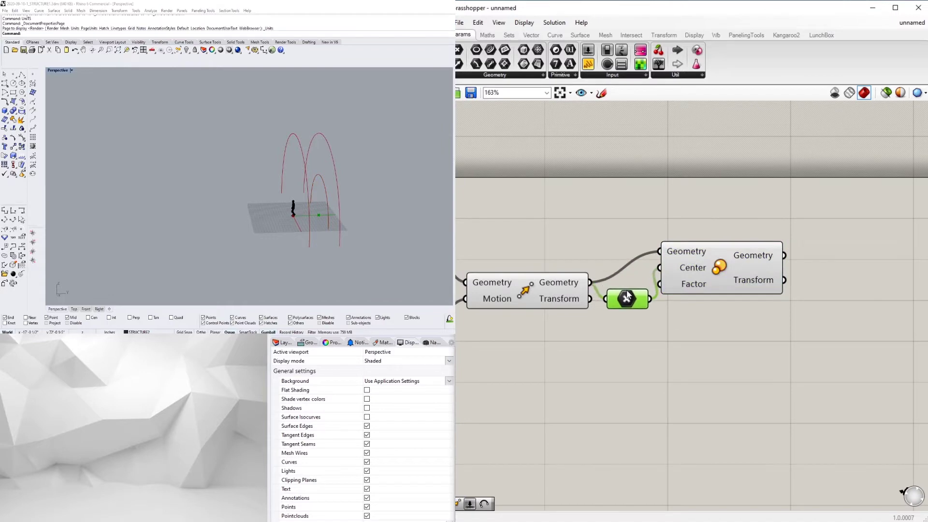
drag(730, 253, 733, 283)
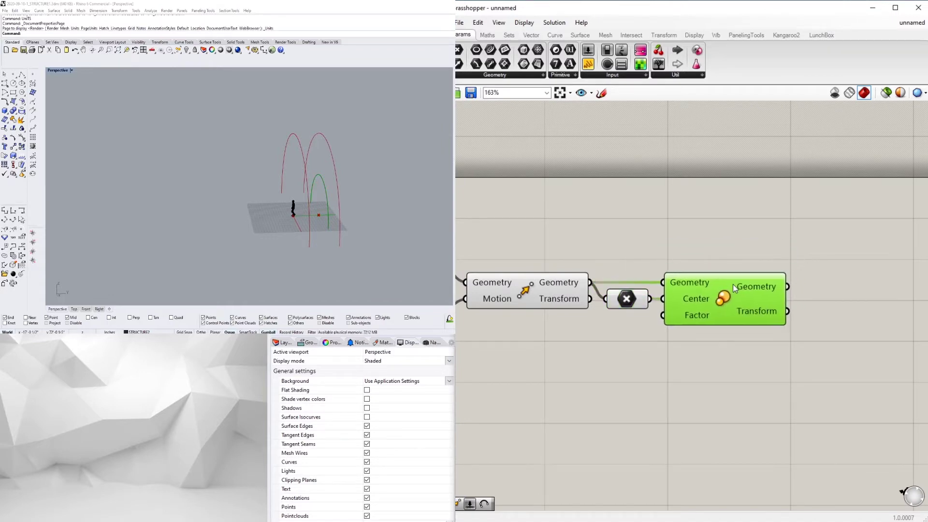
click(626, 304)
drag(634, 299, 633, 301)
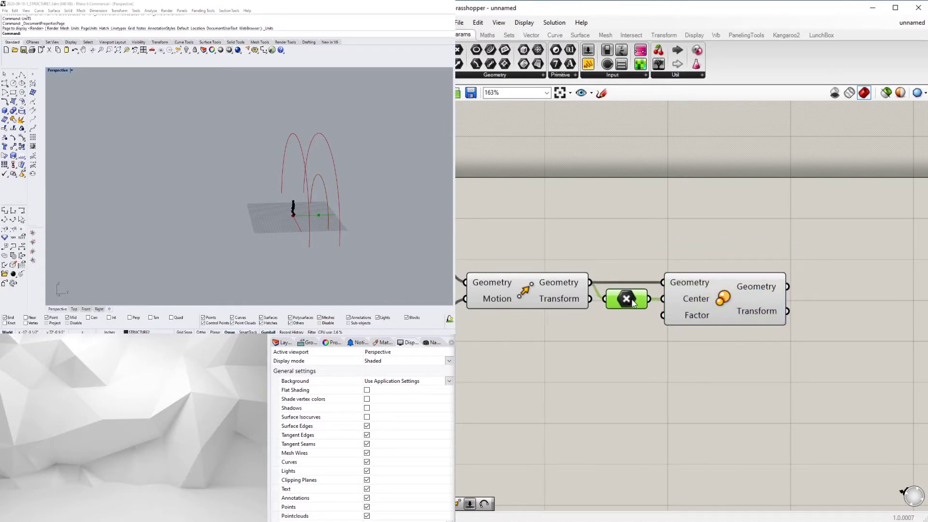
click(674, 216)
Step: Turn off the preview of the Move component
scroll(728, 237, down, 2)
right_drag(729, 238, 683, 203)
right_drag(660, 249, 636, 294)
drag(587, 312, 504, 242)
middle_click(524, 242)
click(544, 223)
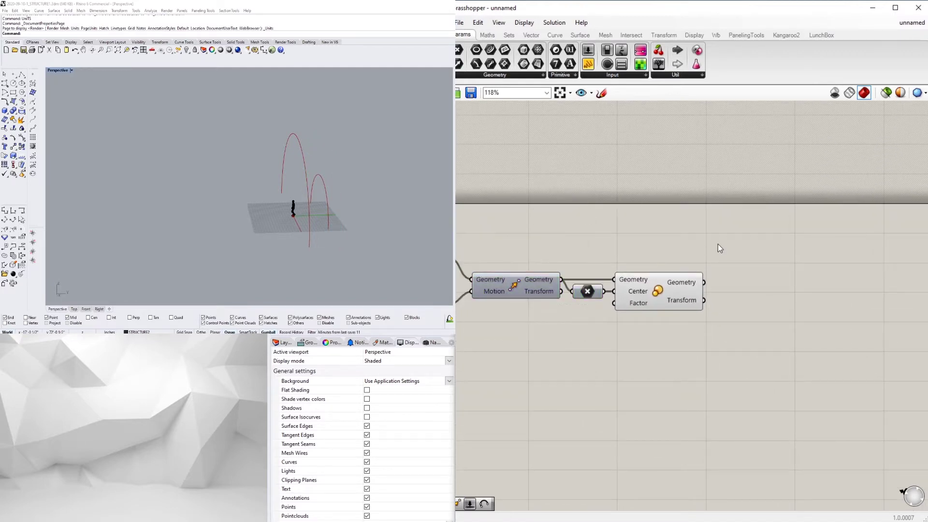
Step: Add a number slider ranging from 0.1 to 2 below Move, connect it to Scale's Factor input, and set it to 0.9
double_click(718, 244)
right_drag(540, 343, 657, 320)
double_click(648, 319)
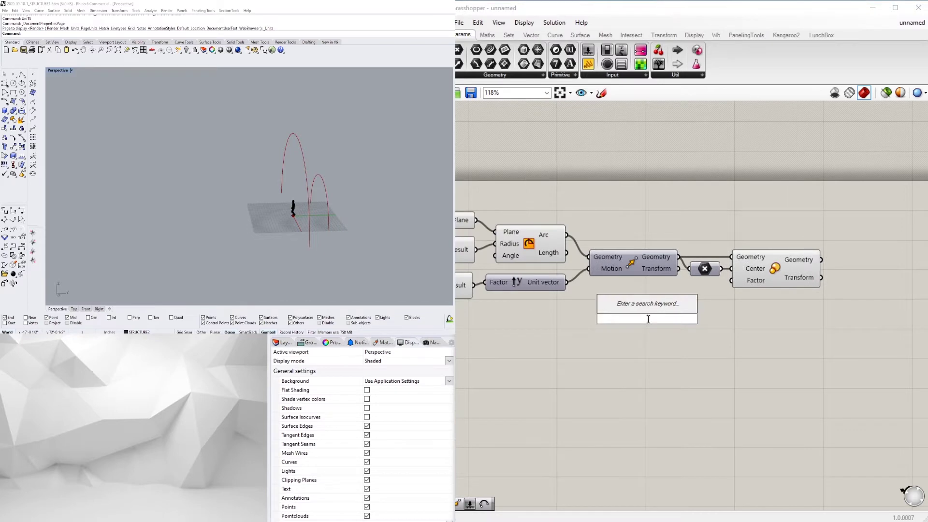
text(.1<2)
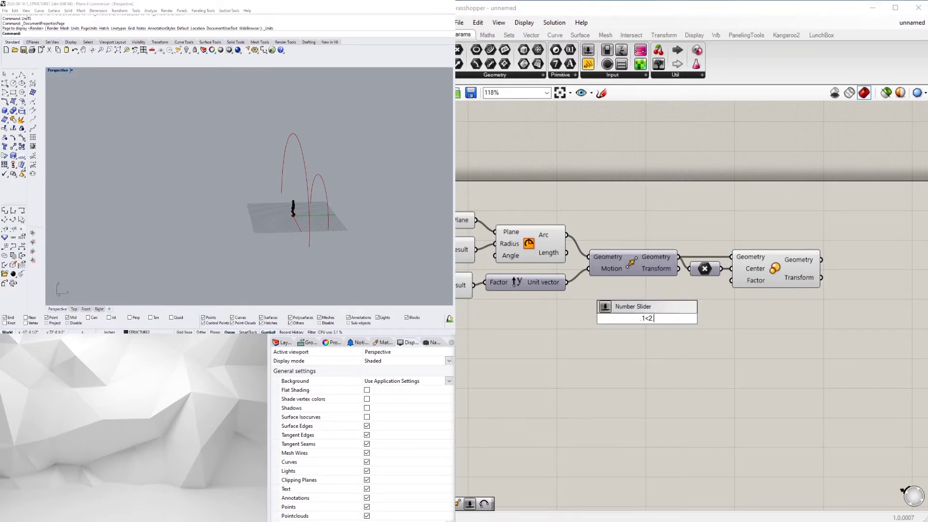
key(Return)
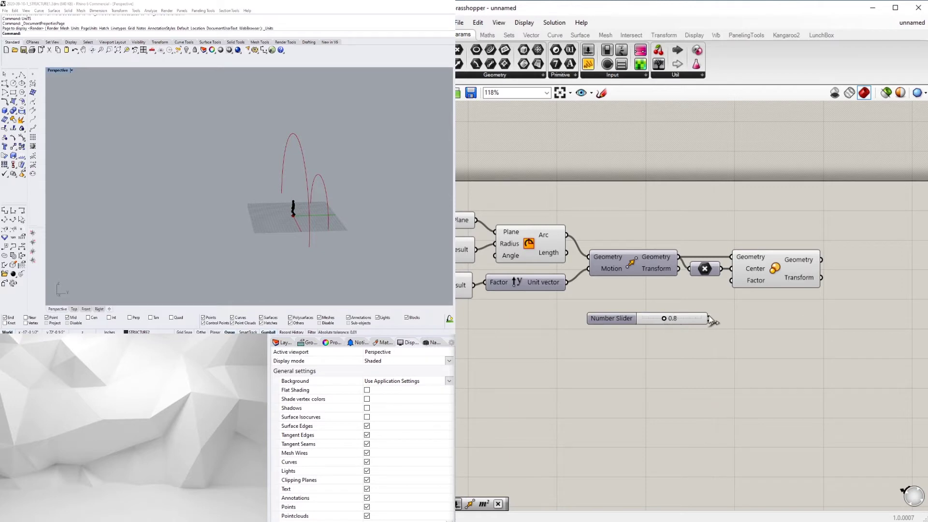
drag(663, 316, 670, 292)
scroll(668, 295, up, 3)
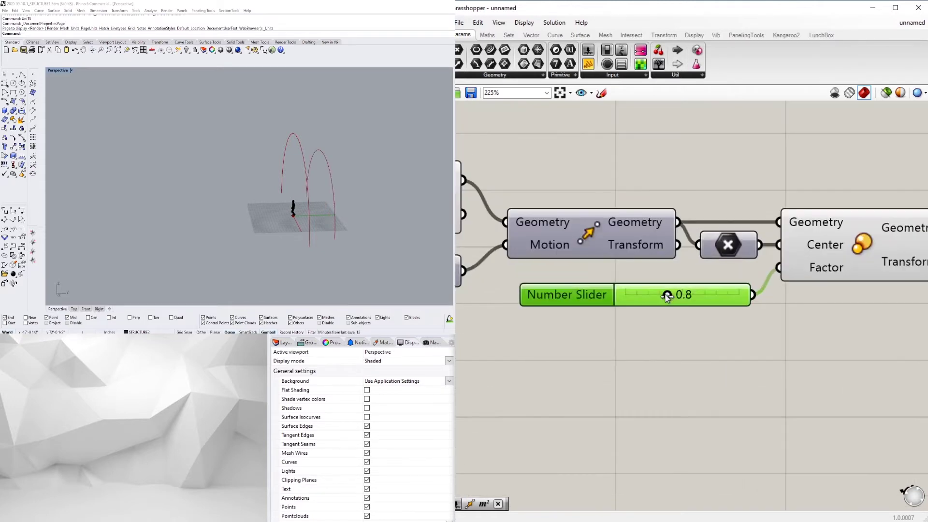
scroll(672, 294, down, 4)
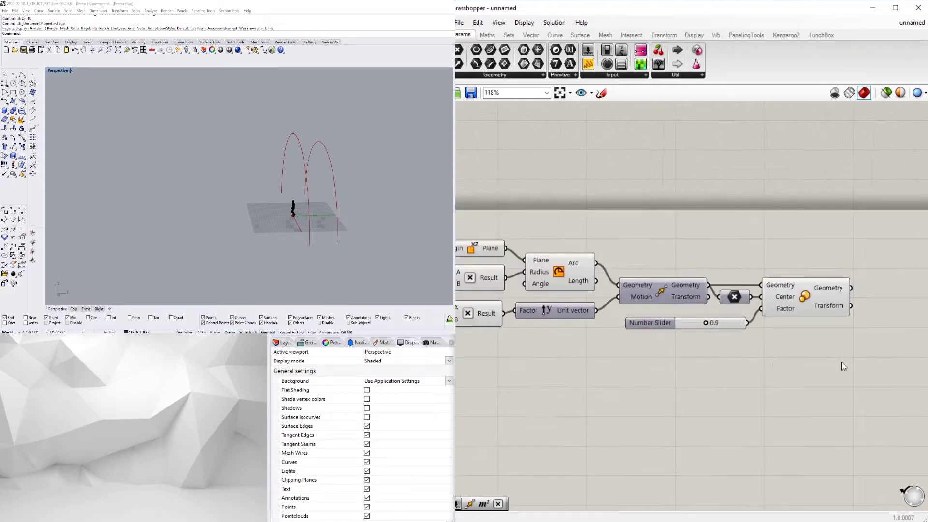
Step: Add a Mirror component after Scale and connect the scaled arc's Geometry output to its Plane input
right_drag(842, 362, 702, 352)
double_click(702, 352)
text(MI)
click(692, 339)
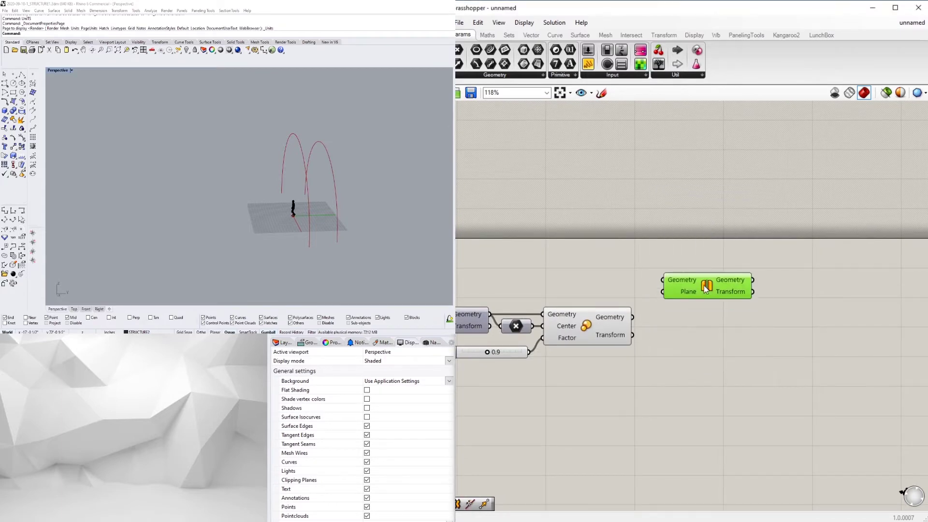
click(620, 314)
drag(636, 312, 665, 296)
Step: Connect the Arc output to Mirror's Geometry input and reposition Mirror after Scale
scroll(773, 308, down, 3)
right_drag(667, 302, 578, 307)
scroll(571, 305, up, 2)
drag(757, 288, 791, 288)
drag(830, 295, 818, 303)
click(801, 281)
scroll(620, 296, up, 1)
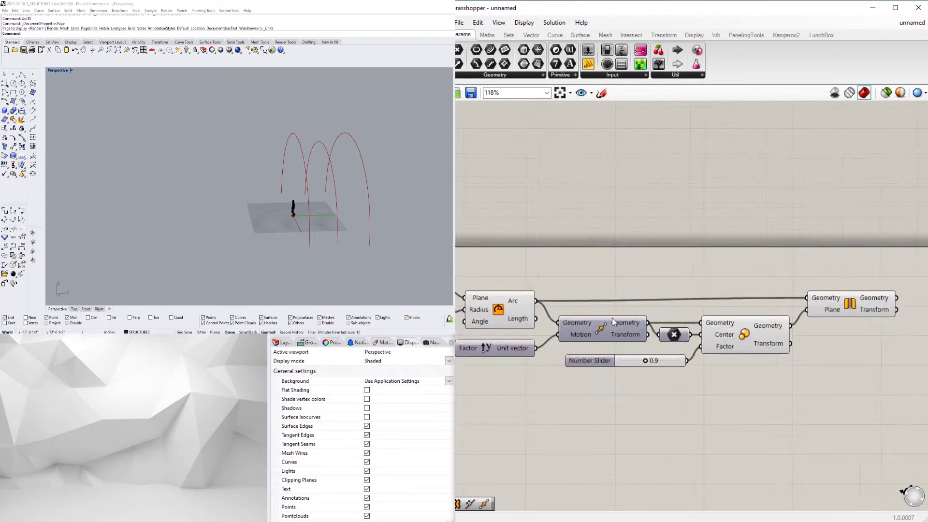
scroll(626, 330, down, 1)
right_drag(834, 364, 737, 364)
double_click(790, 361)
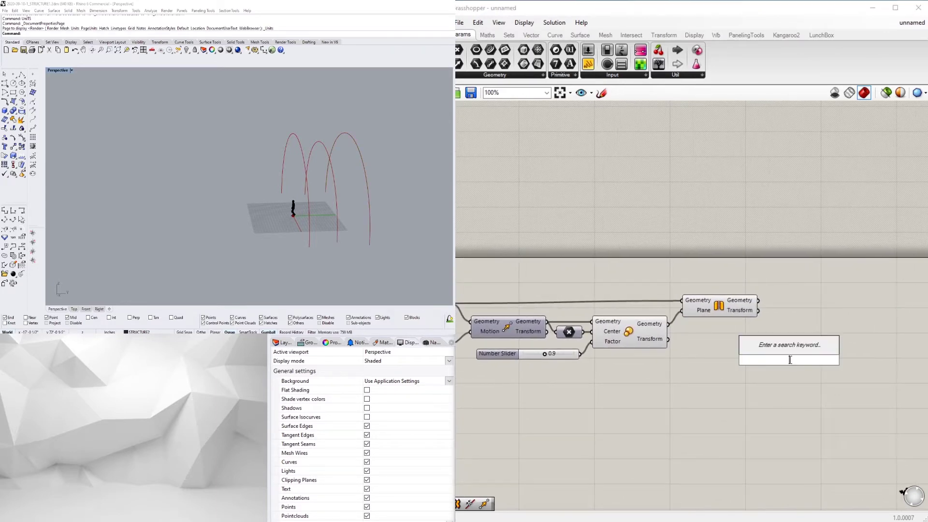
Step: Set the maximum of the move-distance slider to 30 and its value to 7
right_drag(460, 429, 817, 417)
scroll(650, 340, up, 8)
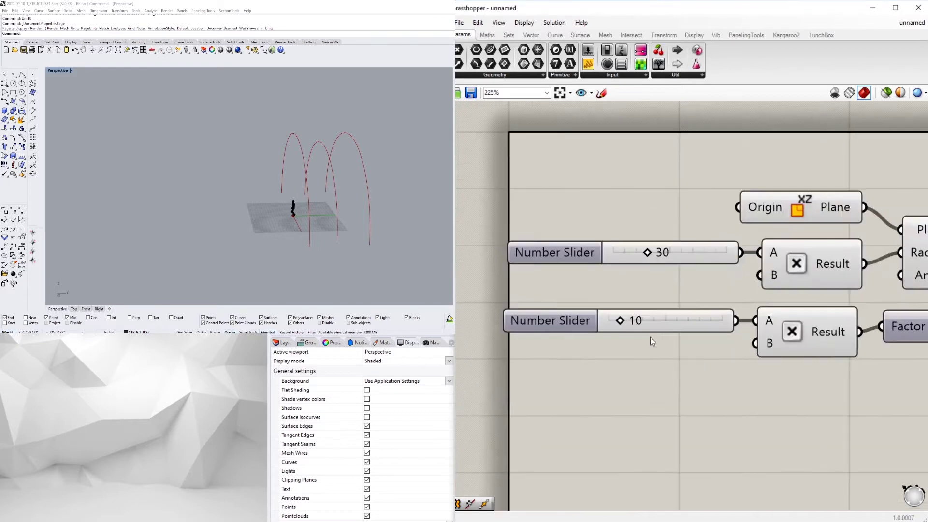
double_click(510, 304)
double_click(542, 329)
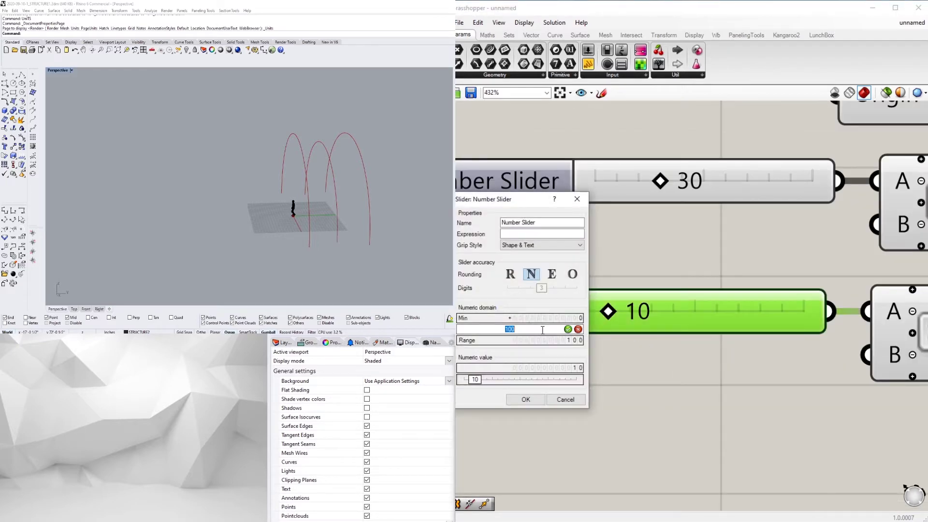
text(30)
click(529, 399)
drag(659, 311, 637, 311)
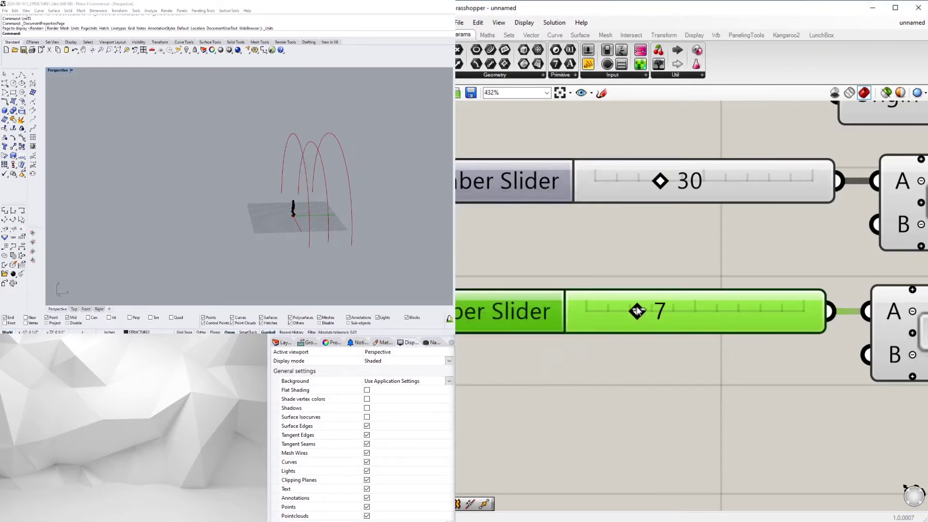
Step: Switch the move-distance slider to floating-point rounding and set its value to 5
double_click(616, 311)
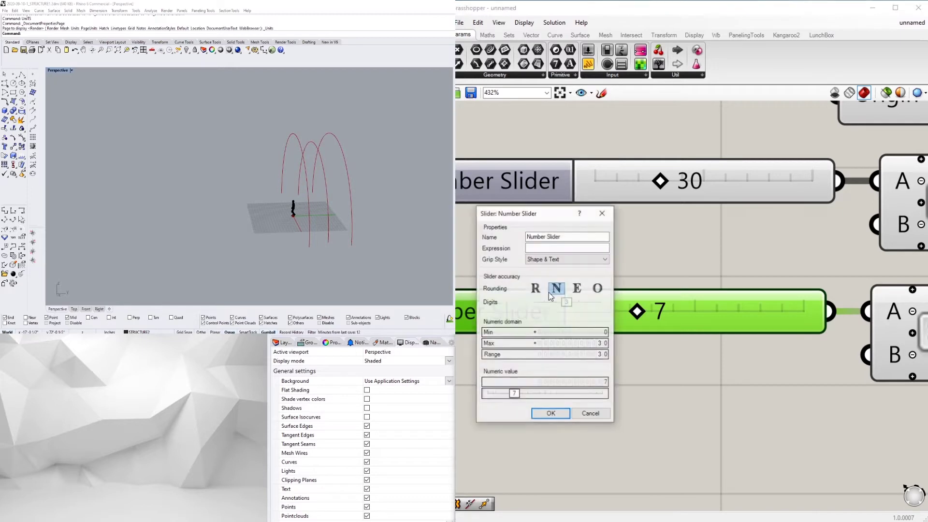
click(551, 414)
drag(631, 311, 630, 311)
double_click(654, 311)
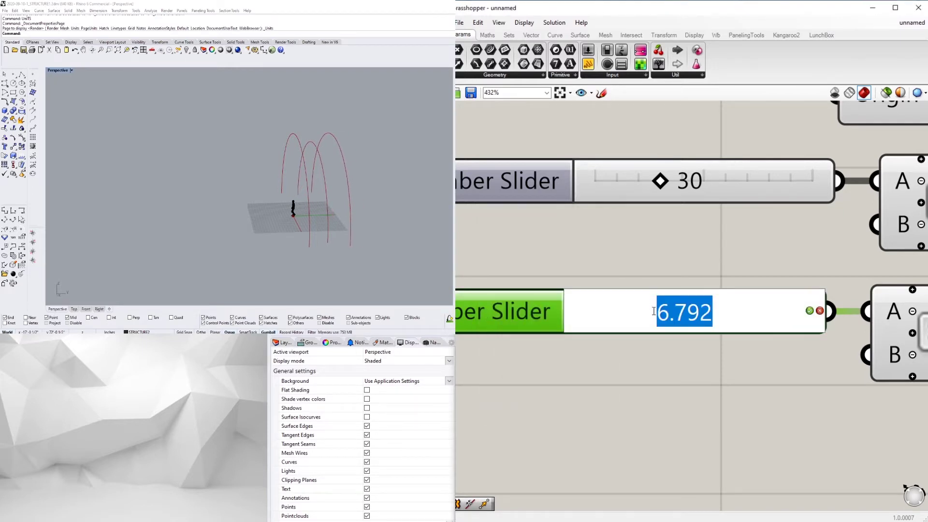
text(5)
key(Return)
Step: Nudge Mirror into line with the incoming arc wire and add a Loft component after it
click(682, 387)
scroll(773, 370, down, 3)
right_drag(773, 369, 599, 344)
scroll(598, 344, down, 3)
right_drag(851, 375, 522, 363)
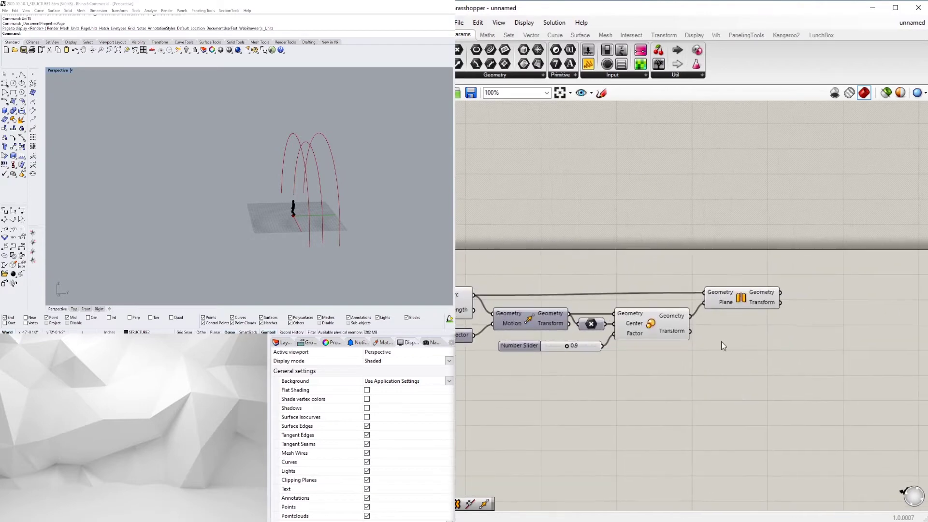
drag(739, 301, 734, 303)
double_click(820, 276)
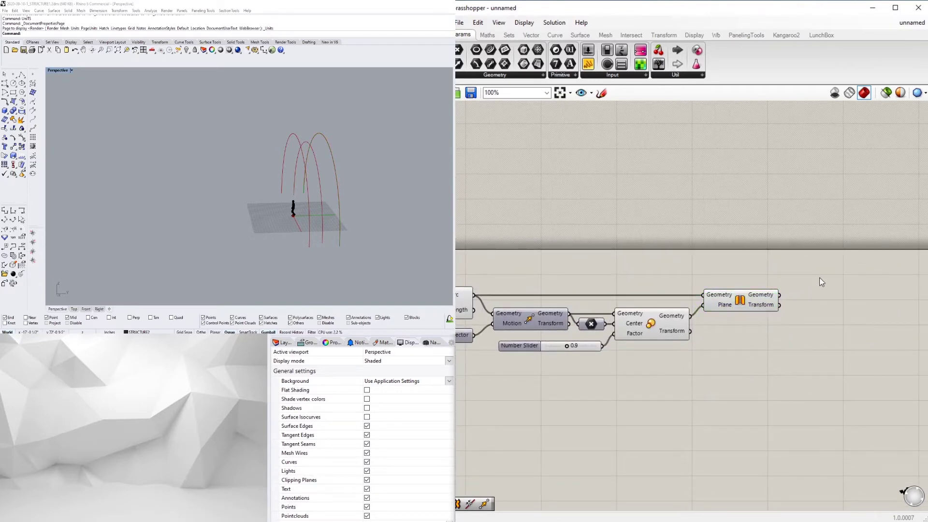
text(lo)
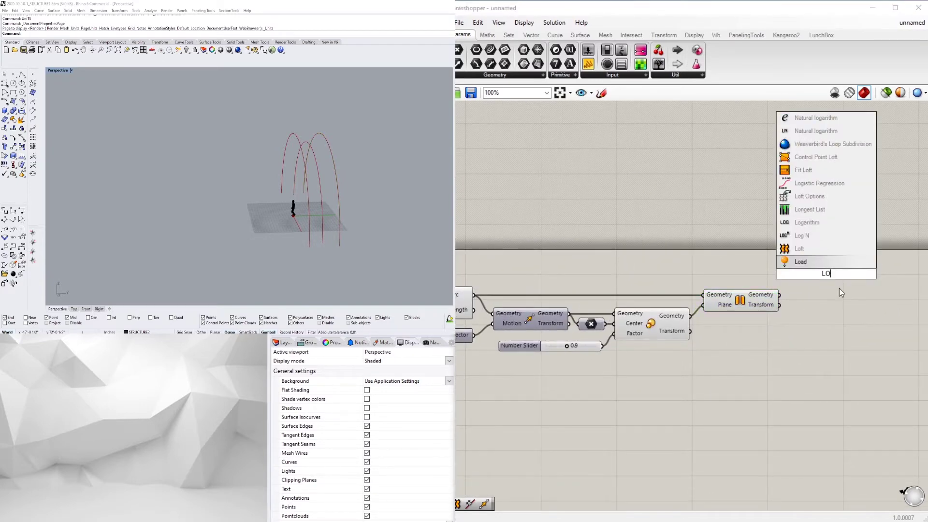
click(800, 248)
Step: Connect the original, scaled and mirrored arcs to Loft's Curves input and tidy the Mirror and Loft positions
right_drag(742, 299, 822, 286)
scroll(715, 285, down, 1)
click(547, 287)
drag(576, 282, 880, 308)
click(744, 301)
drag(804, 288, 807, 279)
mouse_move(871, 306)
mouse_down()
mouse_move(865, 300)
mouse_move(873, 299)
mouse_up()
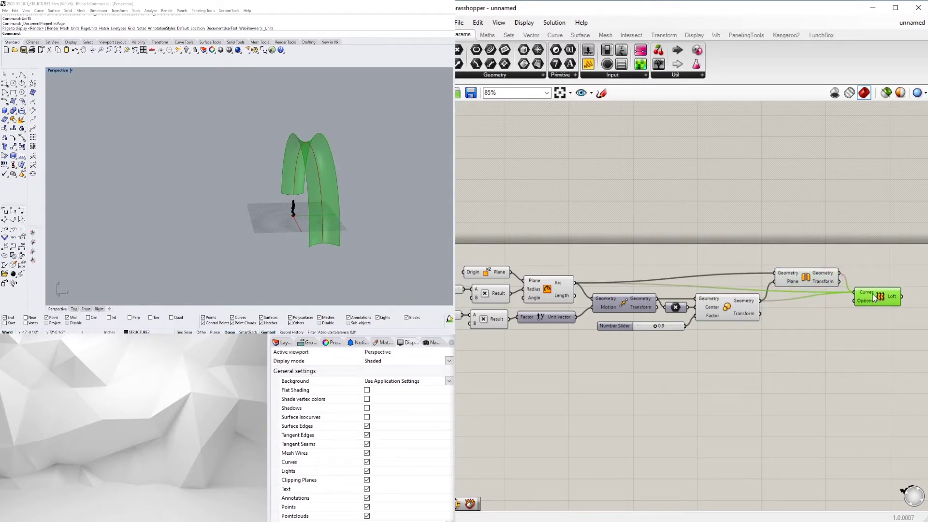
click(870, 267)
Step: Increase the scale-factor slider's precision to three decimal digits and set it to 0.942
right_drag(870, 270, 678, 266)
right_drag(280, 188, 325, 173)
scroll(512, 323, up, 3)
right_drag(511, 324, 685, 327)
scroll(590, 326, up, 3)
mouse_move(590, 326)
mouse_down()
mouse_move(572, 326)
mouse_move(607, 326)
mouse_up()
click(487, 326)
double_click(486, 326)
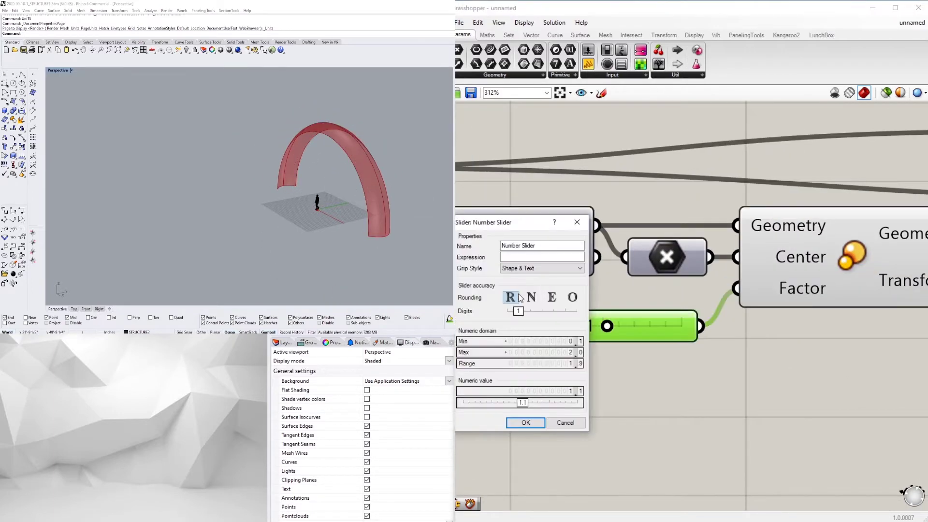
click(526, 422)
drag(607, 326, 595, 326)
click(720, 369)
scroll(723, 370, down, 1)
click(829, 264)
right_click(832, 259)
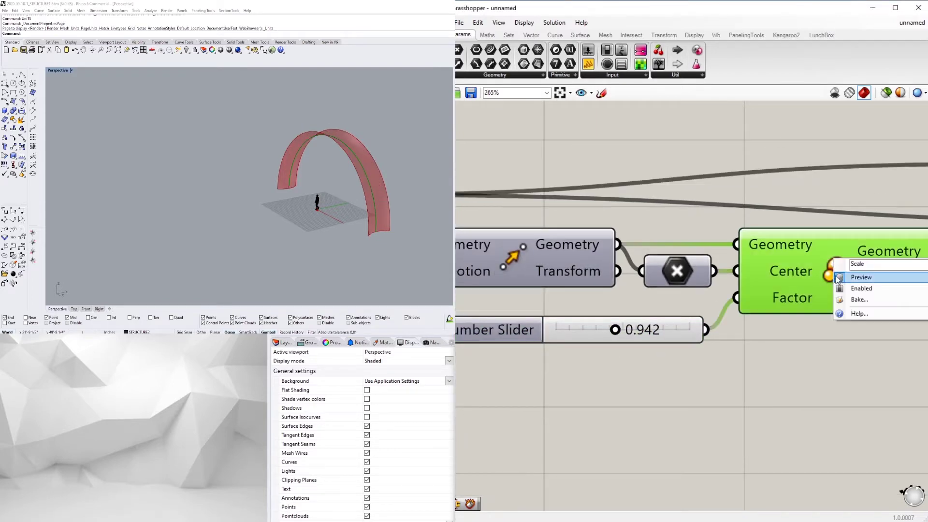
click(746, 401)
scroll(746, 401, down, 6)
right_drag(911, 384, 717, 338)
click(764, 277)
click(700, 357)
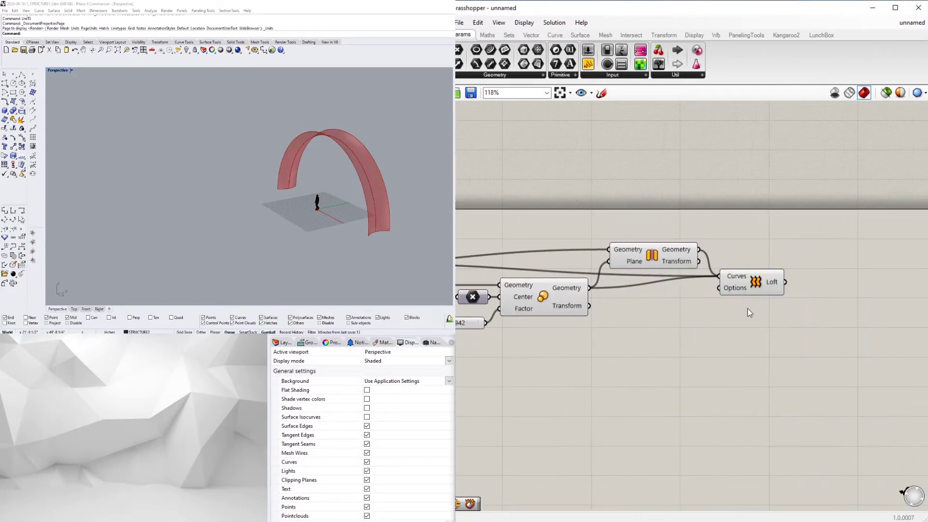
Step: Try an Edges from Faces component on the Loft output and delete it again
mouse_move(296, 213)
right_down()
mouse_move(304, 246)
mouse_move(385, 195)
mouse_move(297, 212)
right_up()
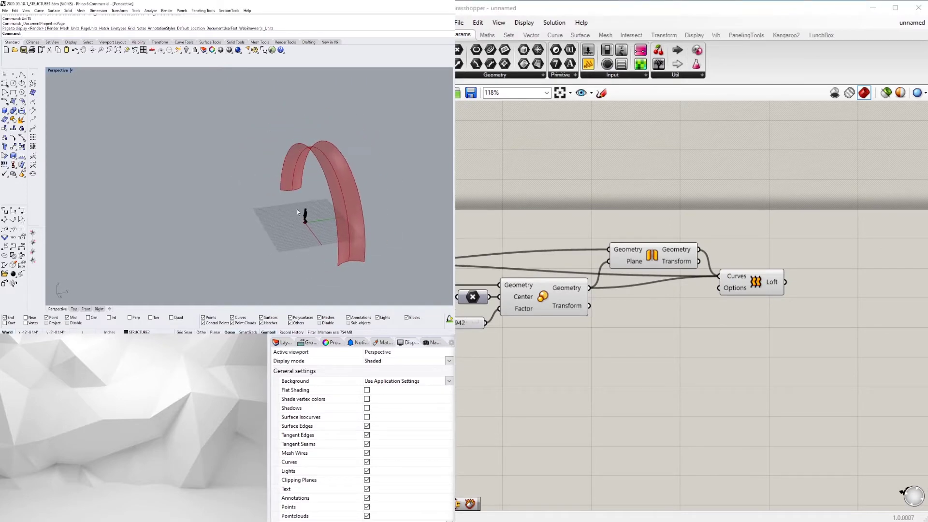
scroll(746, 282, up, 1)
right_drag(746, 283, 628, 278)
click(630, 279)
double_click(717, 281)
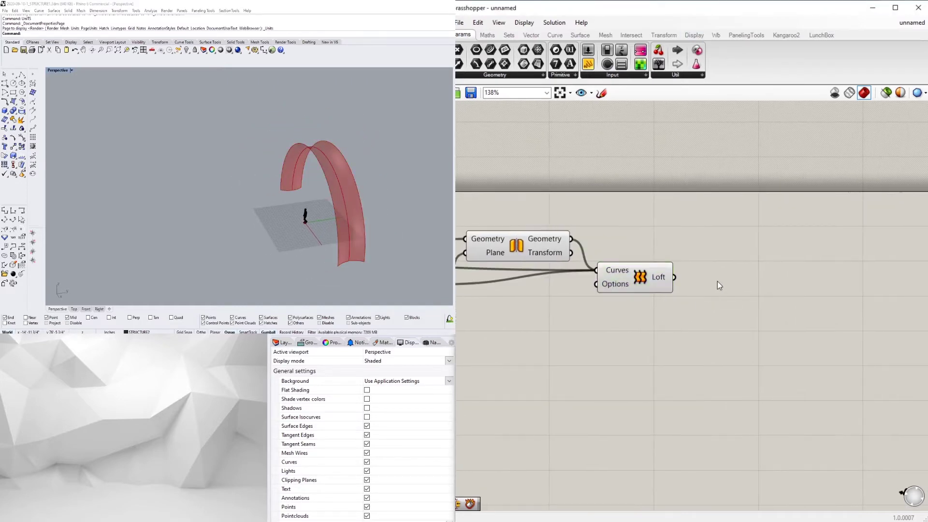
text(ED)
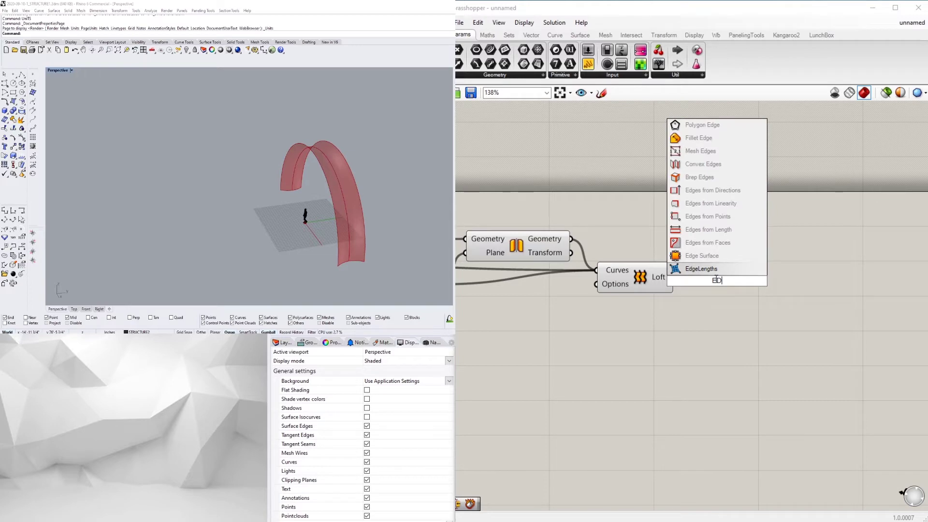
click(708, 243)
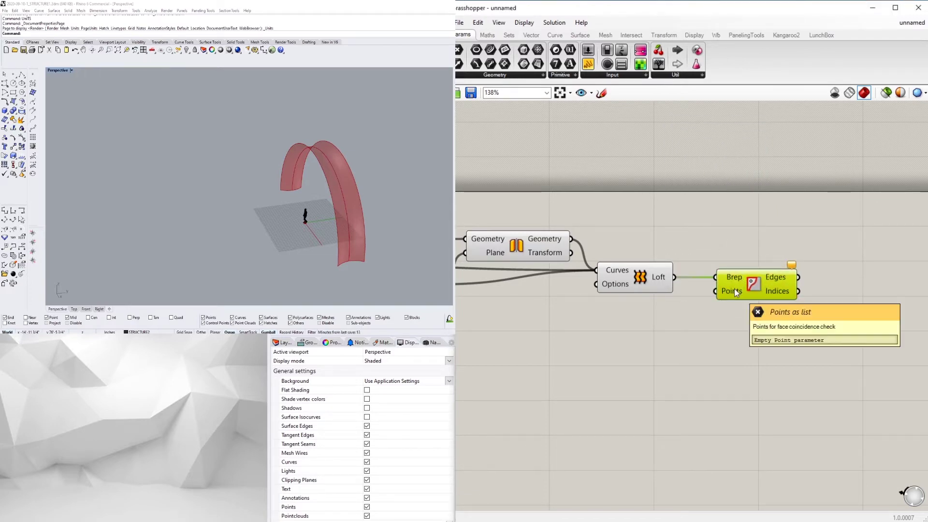
click(741, 248)
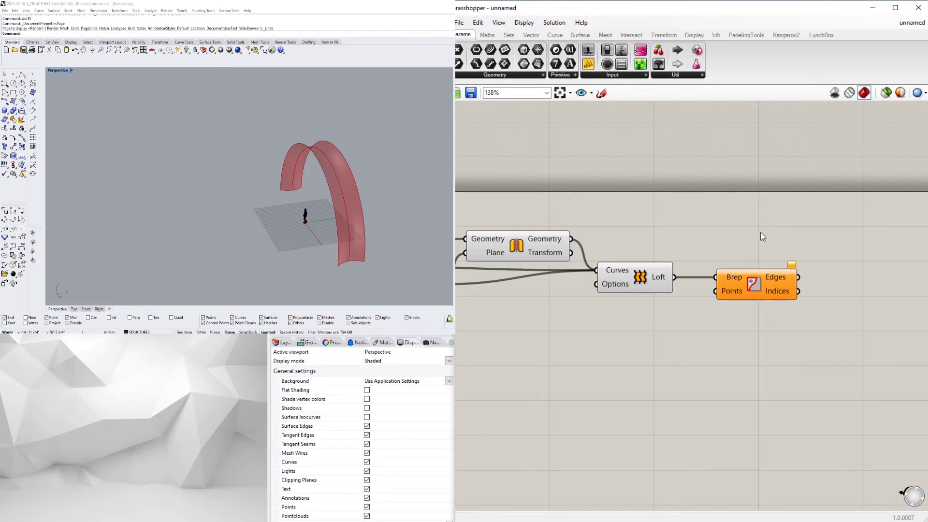
click(761, 280)
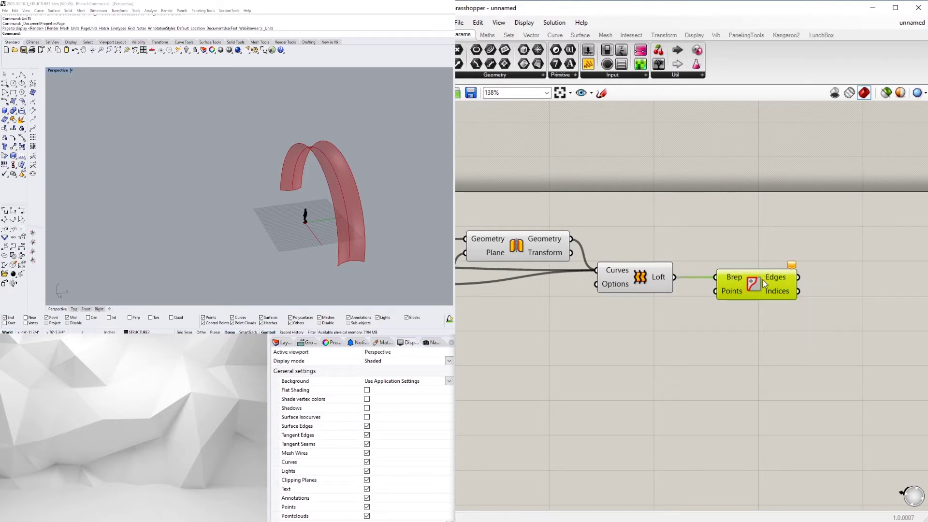
key(Delete)
Step: Add a Face Boundaries component after Loft and connect the Loft output to its Mesh input
double_click(716, 271)
text(FACE)
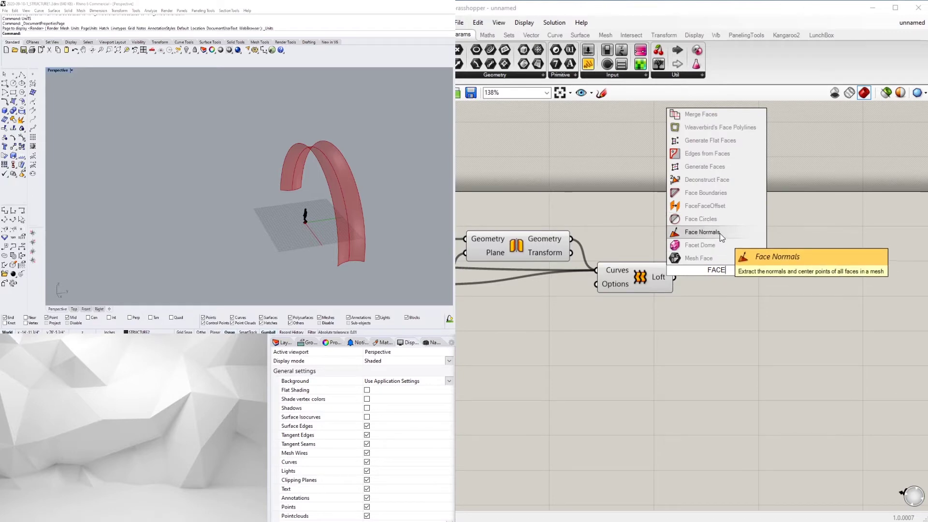
click(713, 193)
drag(721, 263, 712, 264)
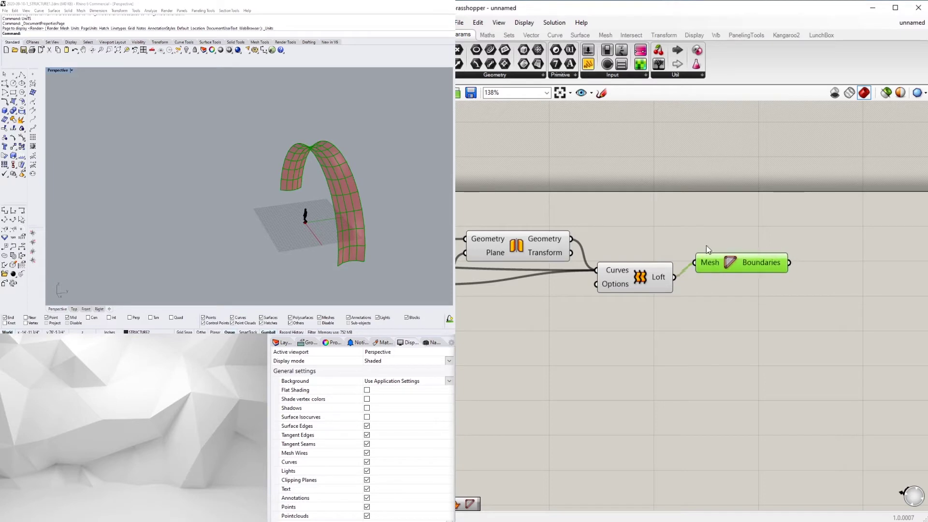
click(707, 245)
Step: Examine the face boundary grid on the lofted arch up close and from several angles
right_drag(339, 193, 319, 162)
scroll(312, 167, up, 4)
scroll(311, 167, down, 6)
scroll(252, 193, up, 5)
right_drag(252, 193, 302, 181)
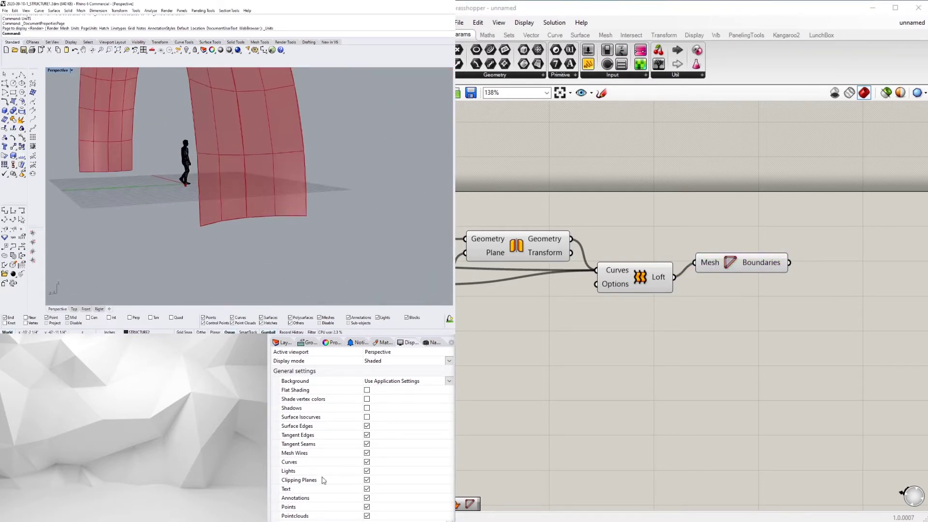
scroll(264, 193, up, 6)
right_drag(238, 207, 319, 216)
scroll(225, 244, down, 8)
scroll(307, 213, down, 5)
click(729, 269)
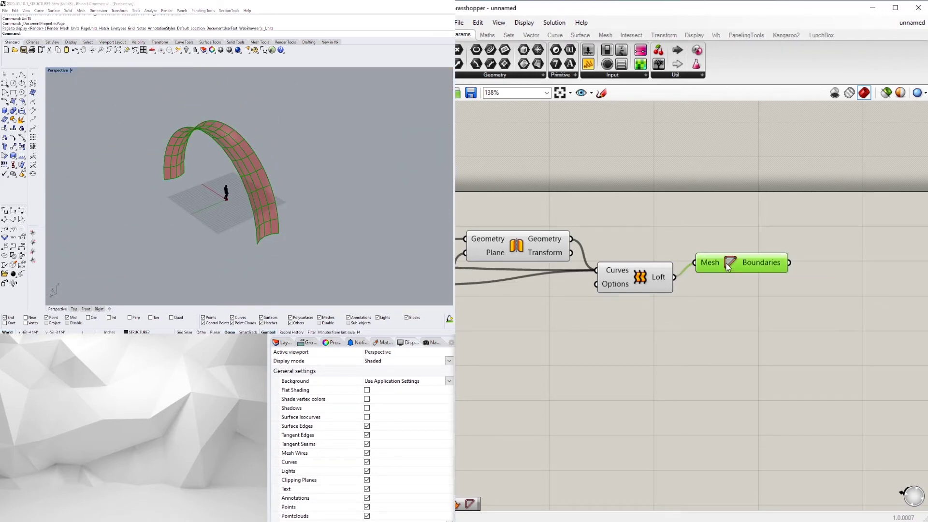
Step: Replace the Face Boundaries component with a Brep Edges component and connect the Loft output to its Brep input
key(Delete)
double_click(740, 251)
text(EDGE)
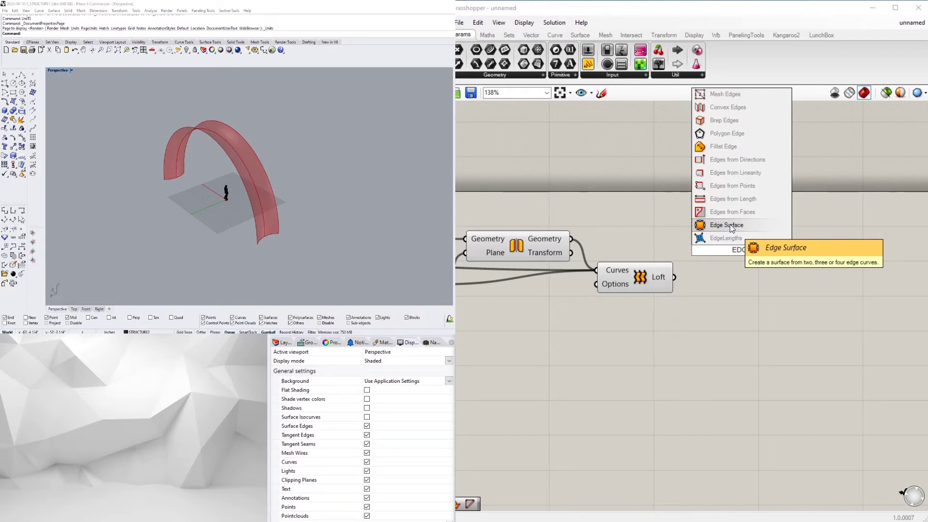
drag(730, 225, 745, 247)
key(Delete)
double_click(746, 247)
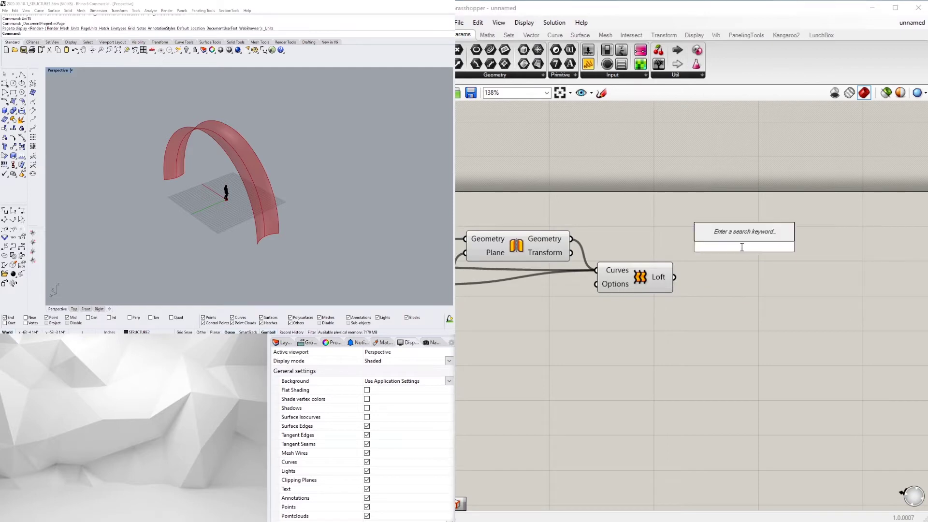
text(EDGE)
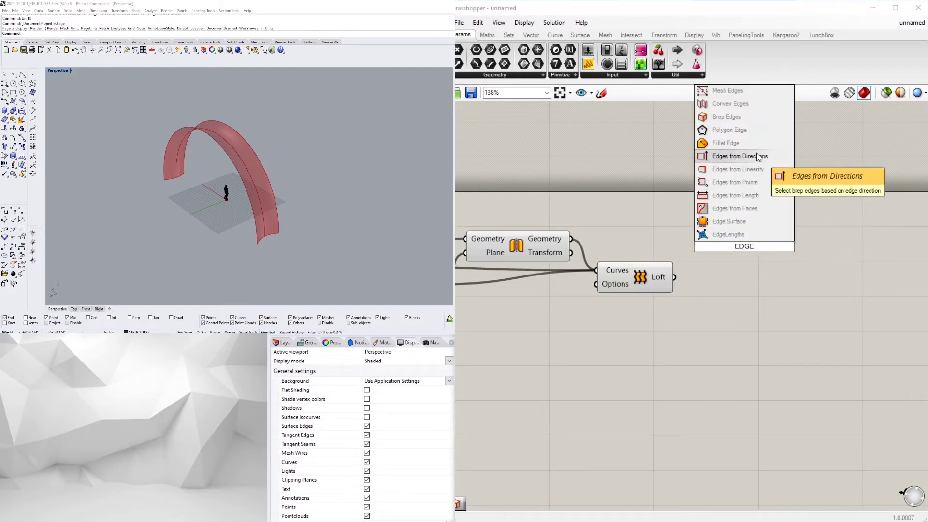
click(754, 119)
drag(674, 278, 706, 278)
Step: Add a Curve parameter beside Brep Edges and connect the Naked output to it
right_drag(836, 282, 757, 273)
click(758, 272)
double_click(758, 272)
text(CU)
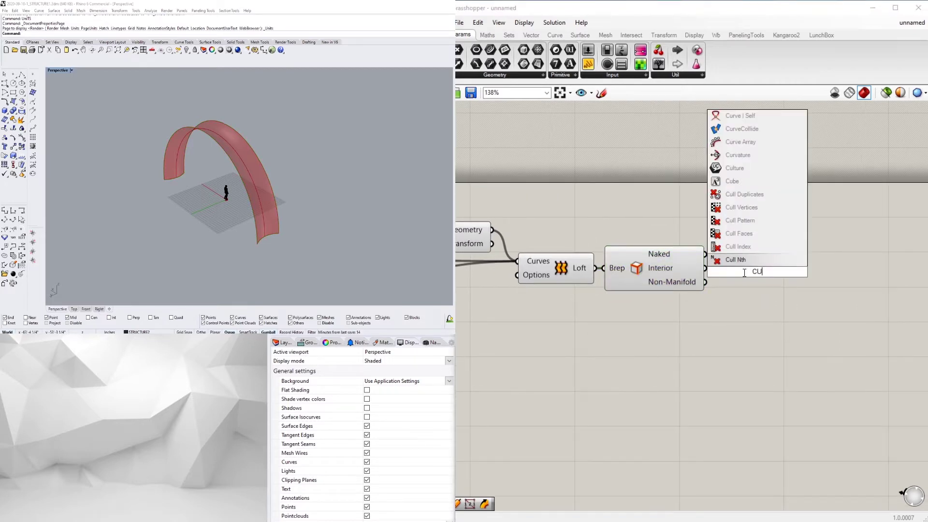
text(RVE)
click(731, 234)
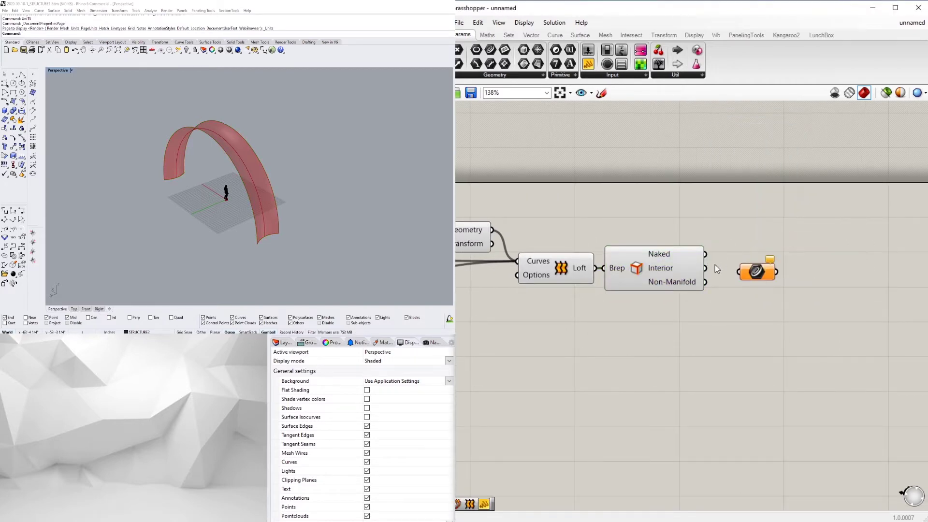
drag(757, 282, 745, 272)
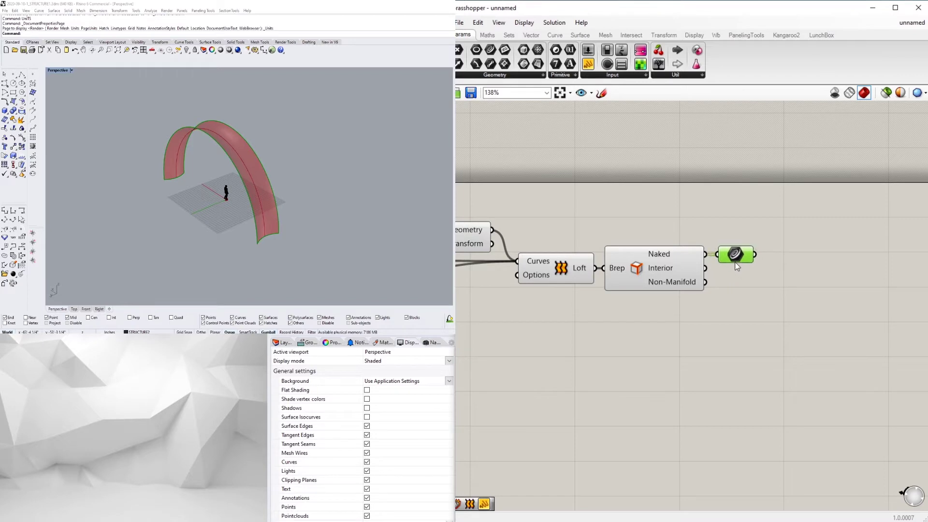
Step: Turn off the viewport preview of the Brep Edges component
drag(661, 329, 556, 238)
middle_click(586, 203)
click(603, 181)
click(687, 168)
scroll(637, 251, up, 1)
click(636, 251)
middle_click(636, 252)
click(670, 216)
click(684, 191)
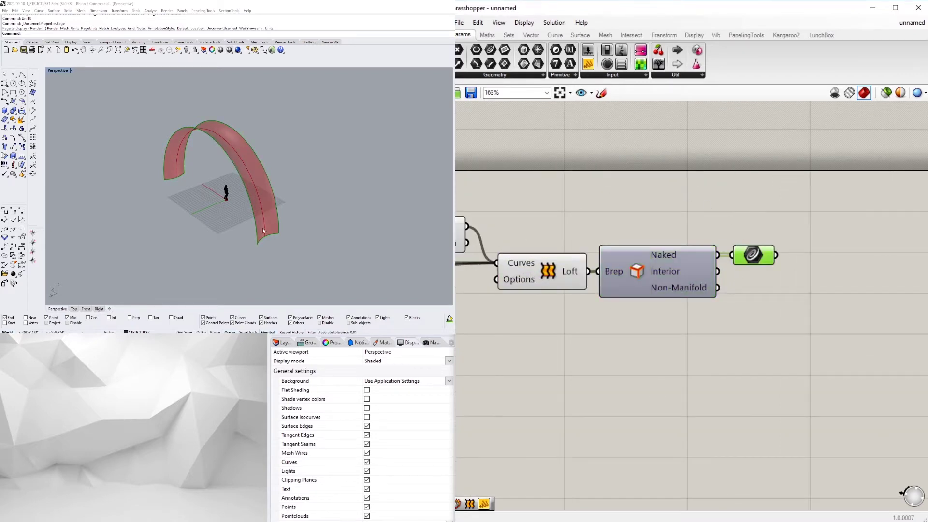
right_drag(263, 230, 228, 227)
click(656, 132)
Step: Add LunchBox's diagrid structure component below Brep Edges and connect the Loft output to its Surface input
click(822, 35)
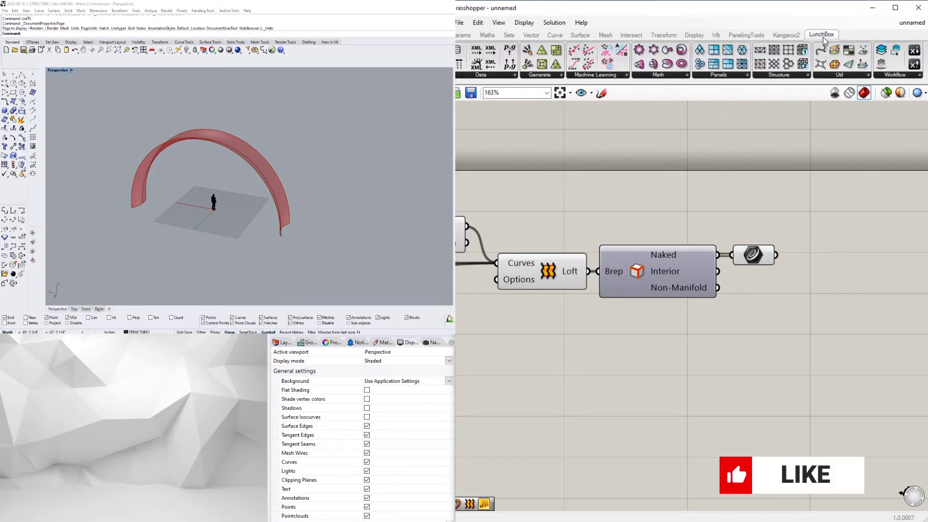
click(781, 76)
click(790, 132)
click(842, 290)
right_drag(843, 289, 781, 276)
scroll(782, 276, down, 2)
mouse_move(783, 278)
mouse_down()
mouse_move(735, 339)
mouse_move(745, 337)
mouse_up()
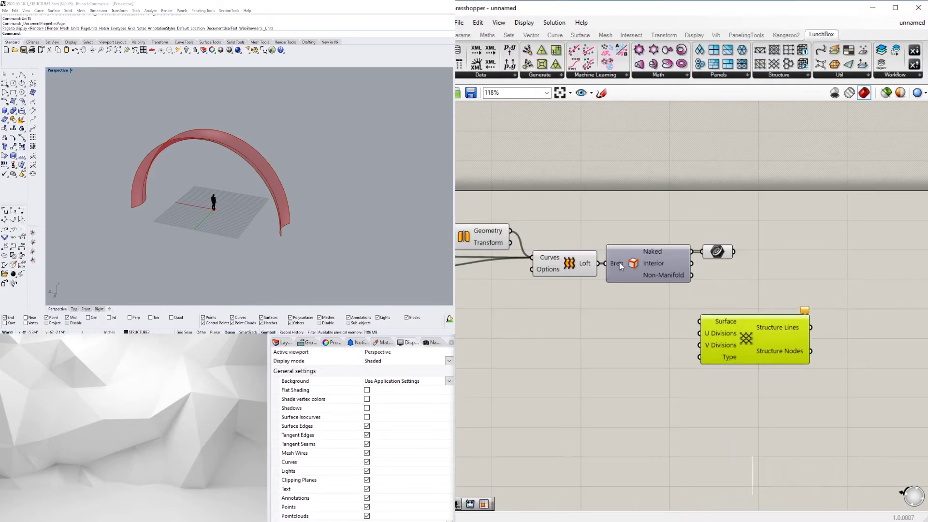
drag(603, 264, 700, 321)
Step: Arrange the Brep Edges component and its Curve parameter above the diagrid component, with the diagrid's Surface input level with Loft
drag(767, 341, 766, 320)
drag(721, 288, 650, 216)
drag(654, 250, 667, 226)
scroll(758, 274, up, 2)
drag(769, 345, 790, 300)
drag(801, 258, 630, 185)
click(563, 309)
Step: Drive the diagrid component's V Divisions with a new number slider, created at 30 and raised to 50
right_drag(333, 162, 290, 151)
scroll(526, 310, up, 4)
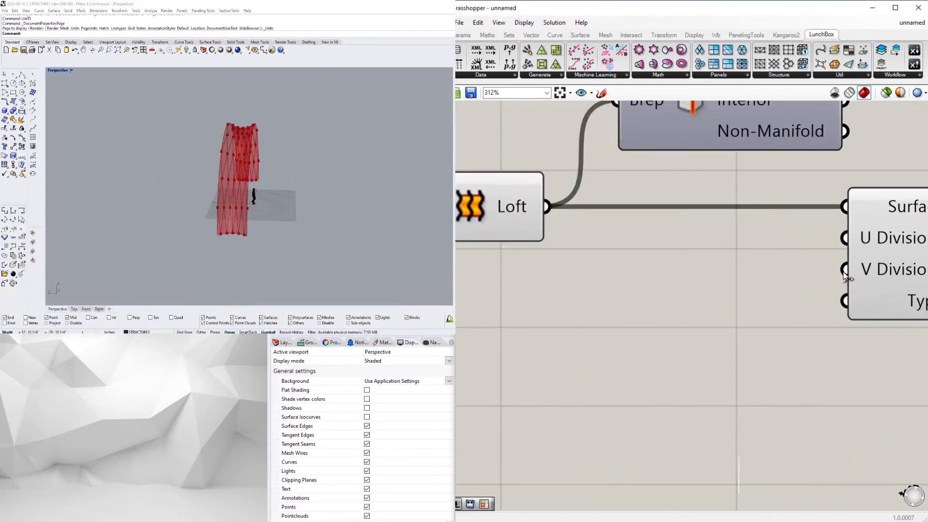
scroll(771, 279, down, 4)
double_click(619, 294)
text(30)
key(Return)
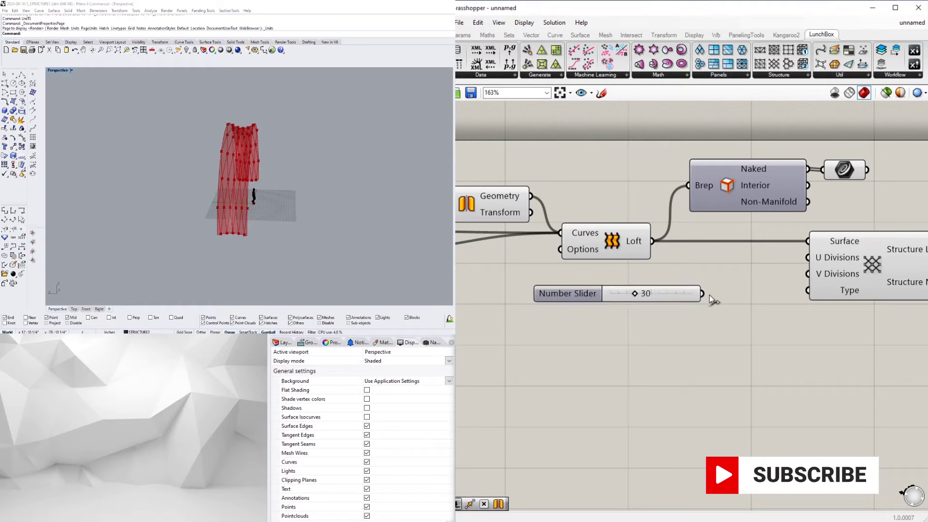
drag(702, 293, 808, 257)
click(623, 293)
scroll(633, 290, up, 3)
scroll(648, 316, up, 1)
drag(647, 315, 692, 314)
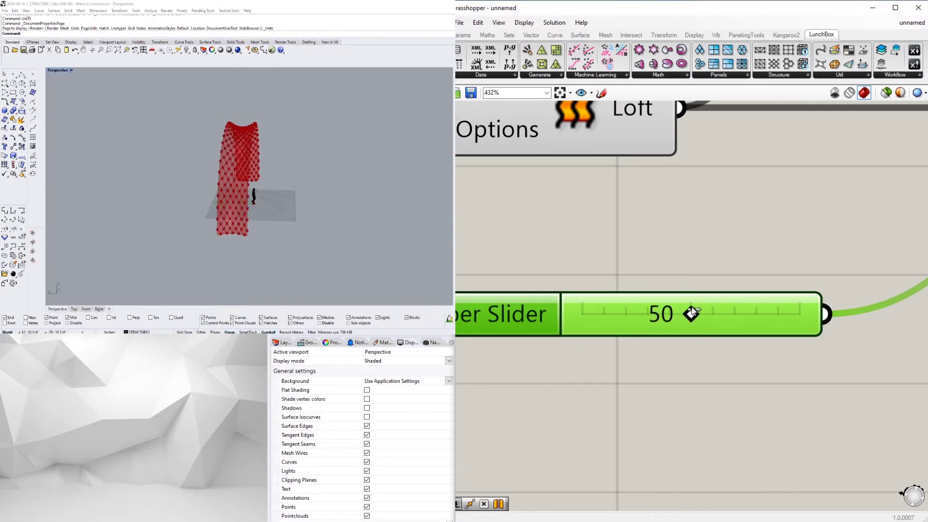
scroll(700, 290, down, 3)
Step: Add a Division component with the V Divisions slider as its A input and connect its Result to U Divisions
double_click(623, 314)
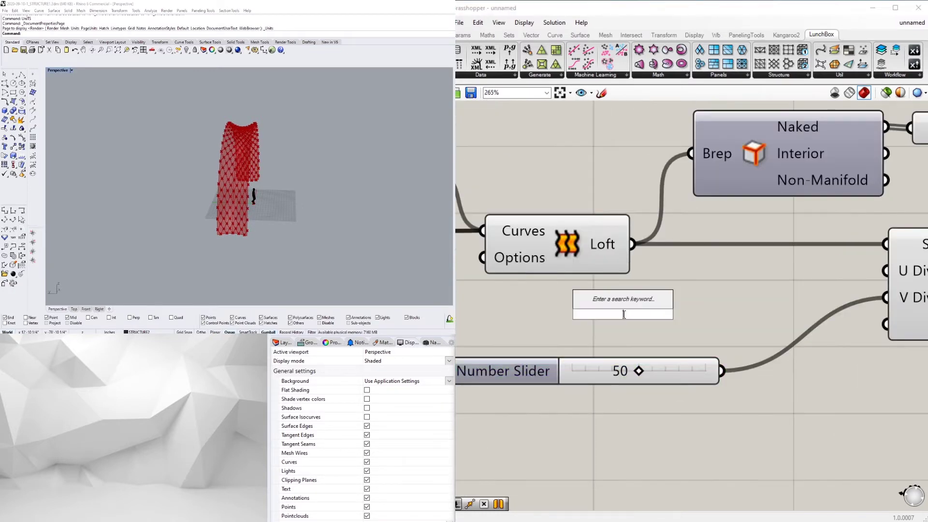
text(Division)
key(Return)
drag(563, 291, 743, 383)
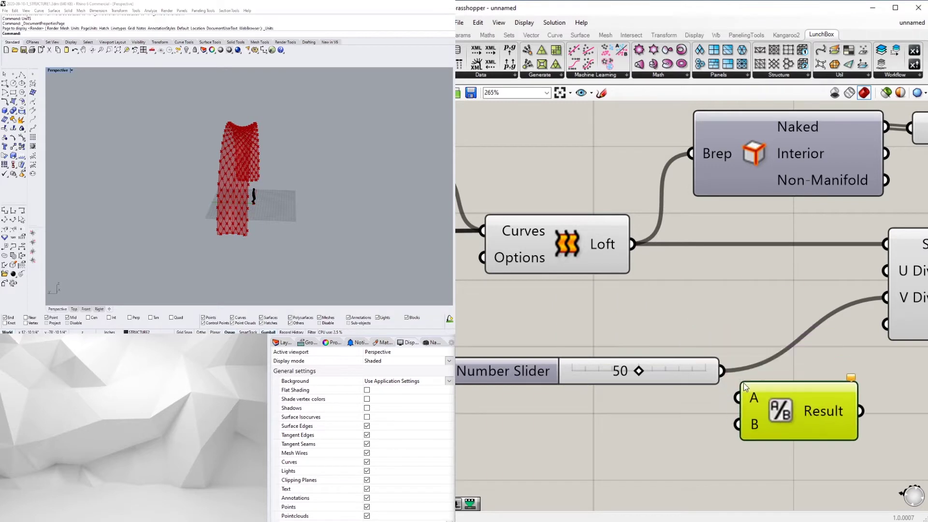
scroll(756, 396, down, 3)
drag(610, 387, 558, 350)
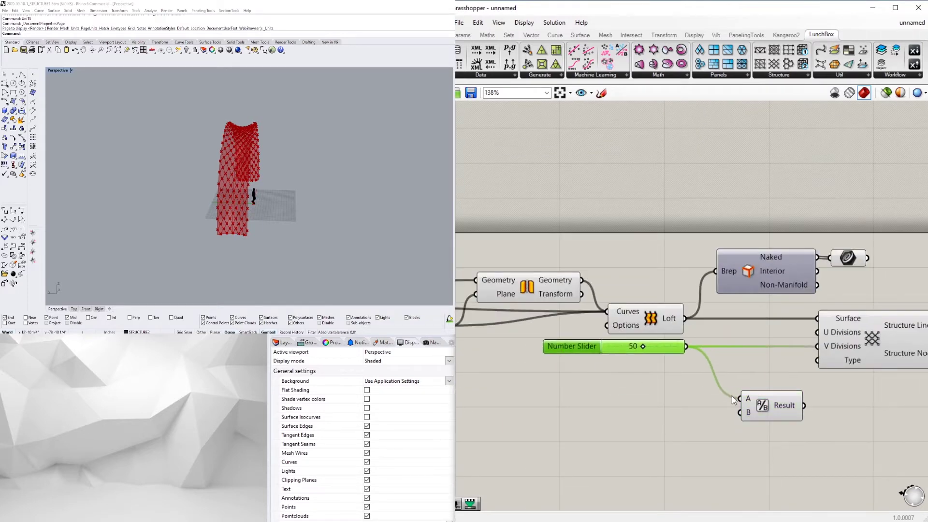
drag(777, 418, 743, 389)
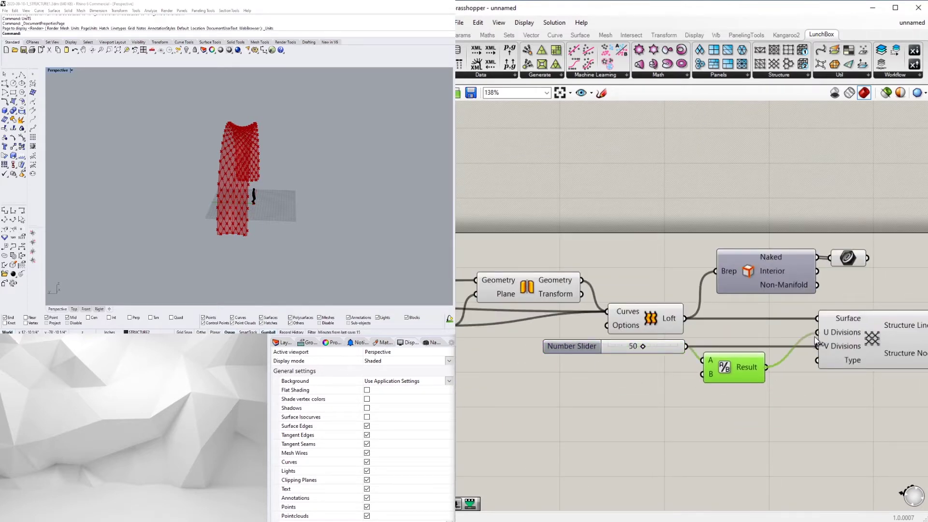
Step: Try lower values of 21 and 20 on the V Divisions slider
scroll(630, 346, up, 5)
drag(682, 348, 592, 362)
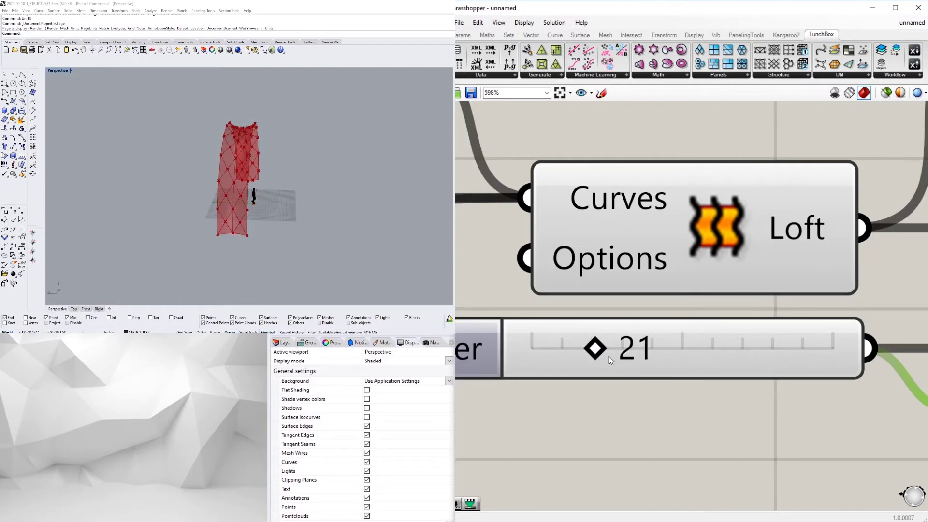
double_click(608, 356)
text(20)
key(Return)
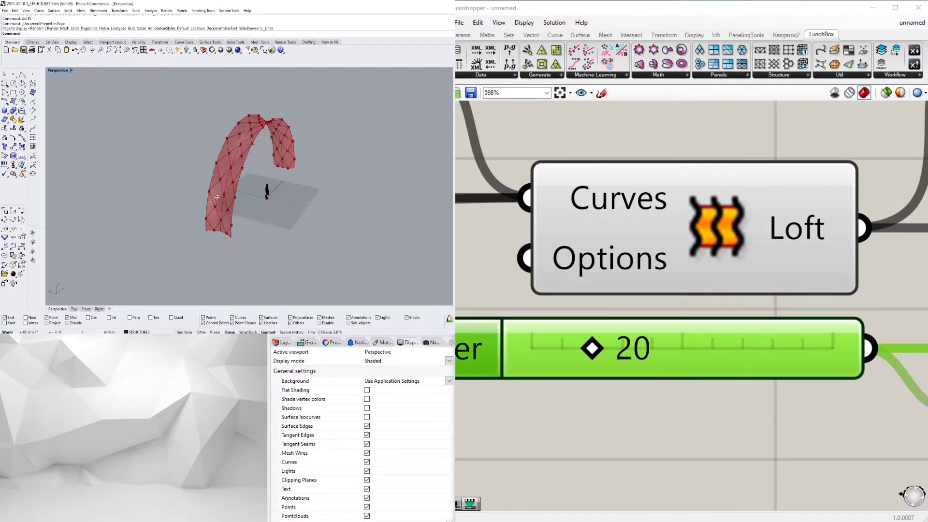
Step: Set the V Divisions slider to 30
mouse_move(217, 196)
right_down()
mouse_move(290, 176)
mouse_move(220, 191)
right_up()
double_click(644, 349)
text(30)
key(Return)
scroll(295, 186, down, 7)
scroll(560, 260, down, 6)
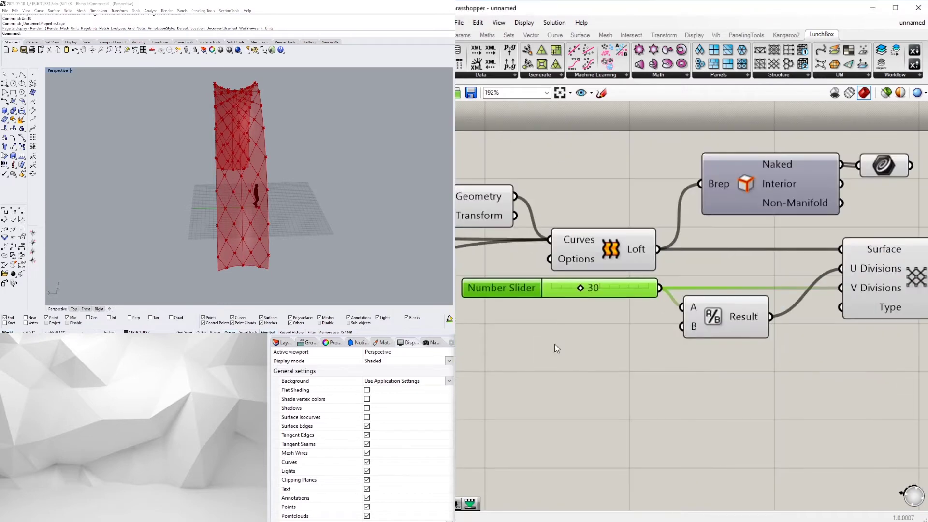
Step: Connect a new number slider to the Division component's B input and set it to 7
double_click(527, 344)
text(5)
key(Return)
drag(627, 344, 656, 337)
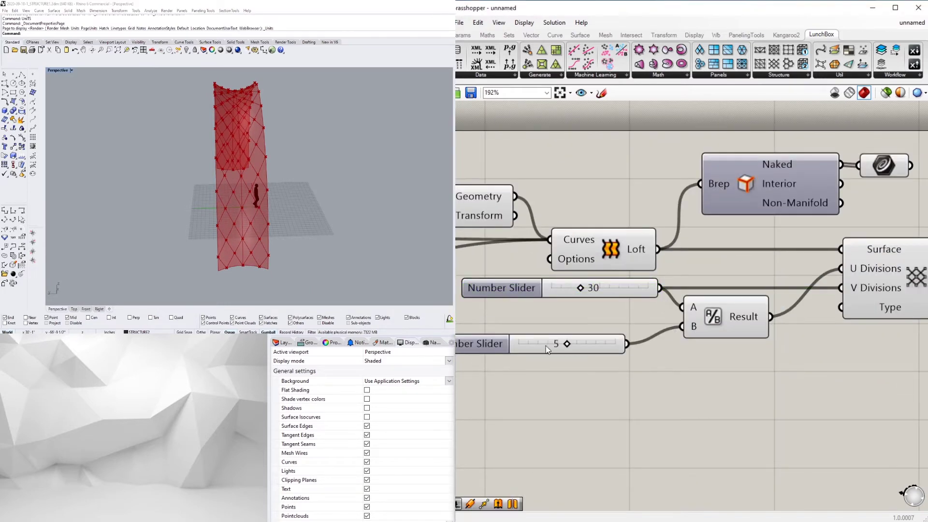
drag(548, 349, 618, 331)
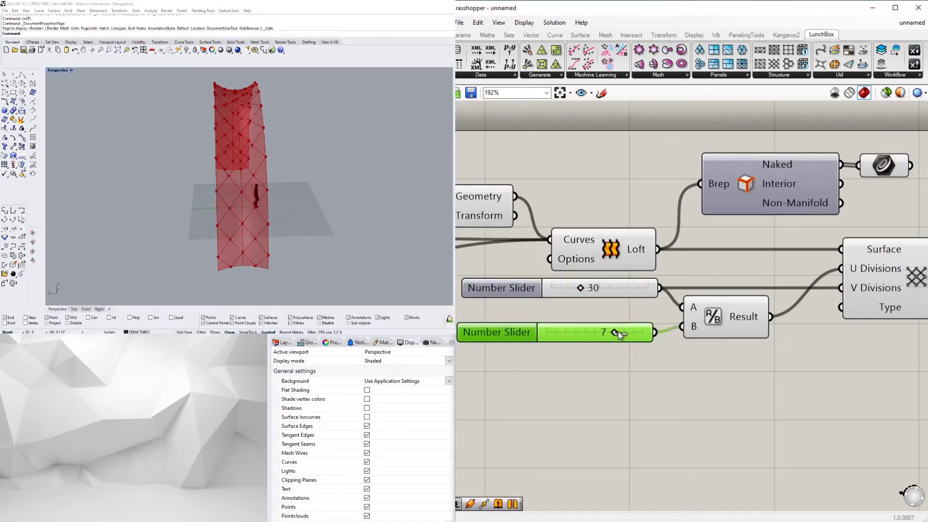
right_drag(374, 195, 276, 196)
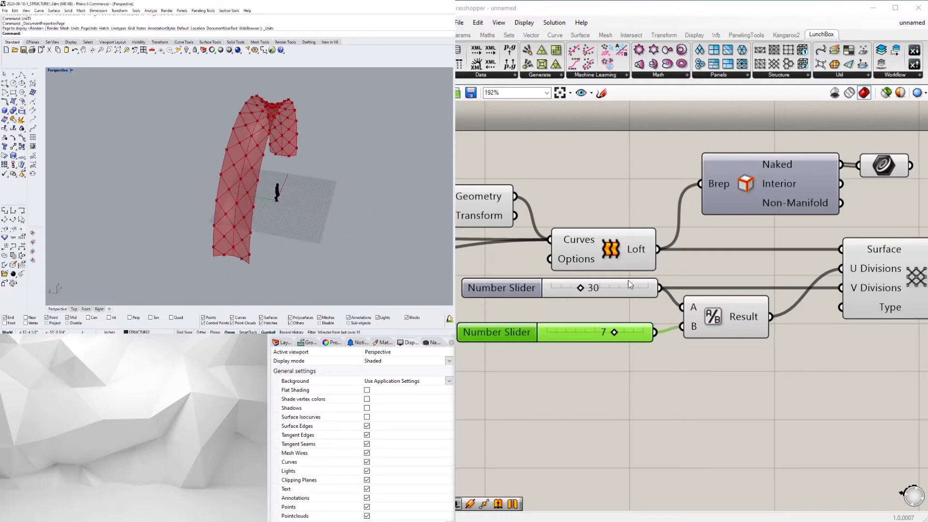
Step: Add a Pipe component after the diagrid component and set its Caps option
scroll(721, 288, down, 3)
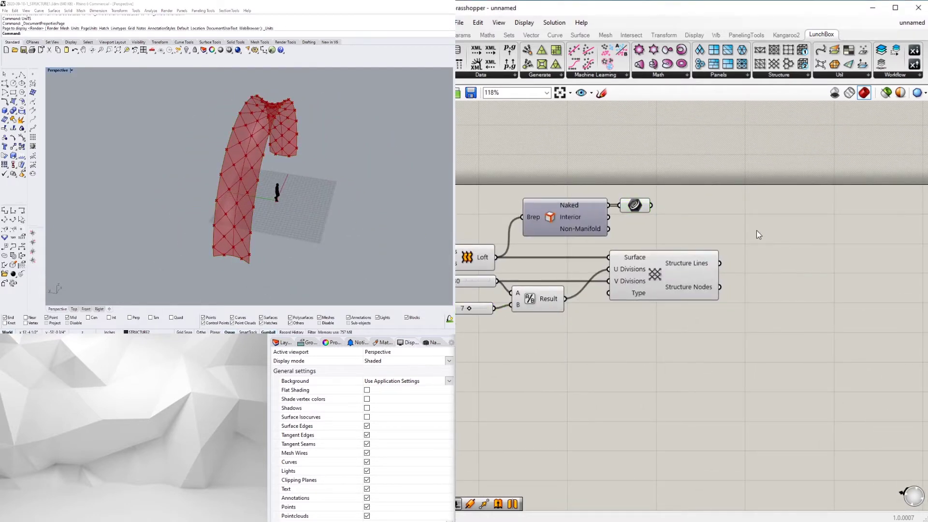
click(639, 286)
click(769, 272)
double_click(765, 257)
text(pipe)
key(Return)
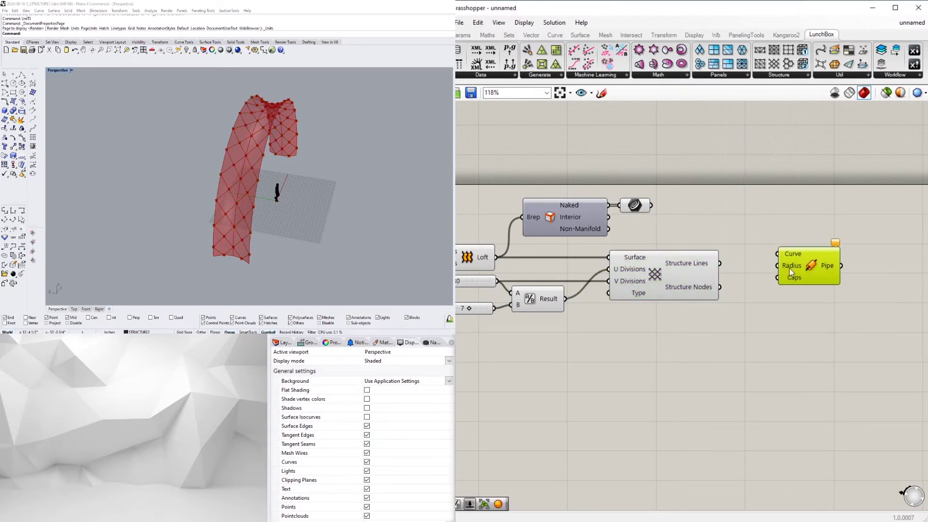
right_click(791, 278)
click(831, 388)
drag(792, 283, 804, 320)
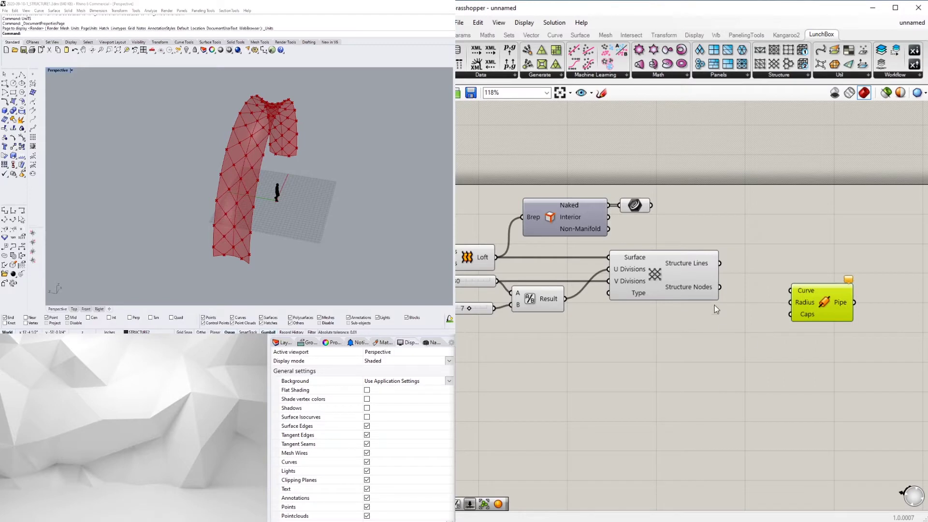
Step: Connect a new 1.5 number slider to the Pipe's Radius and the diagrid's Structure Lines to its Curve input
double_click(677, 345)
text(1.5)
key(Return)
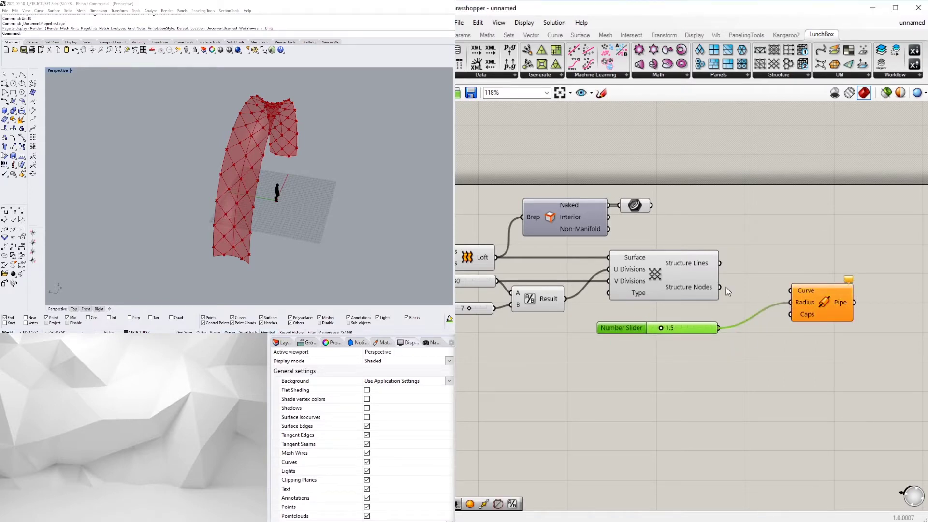
click(831, 349)
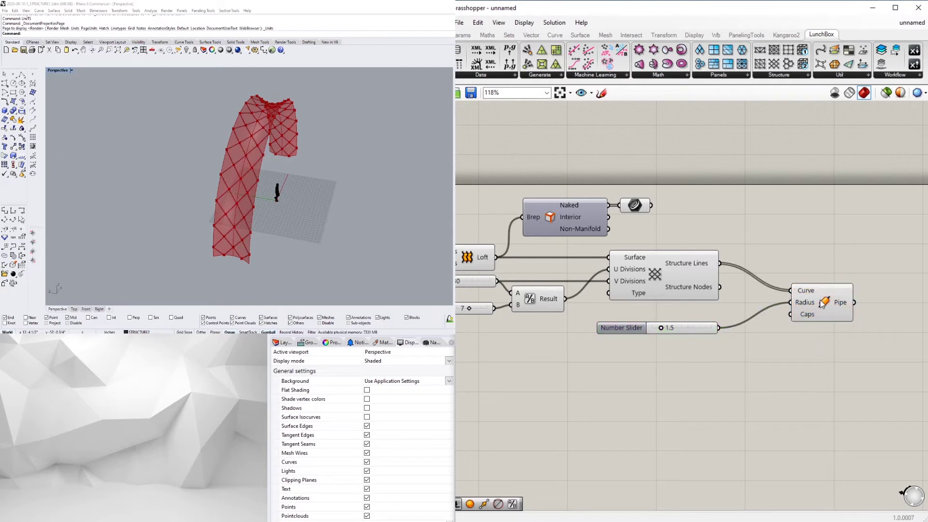
Step: Turn off the viewport preview of the diagrid structure component
drag(824, 312, 806, 314)
click(705, 336)
right_click(653, 272)
click(683, 293)
click(767, 210)
Step: Duplicate the Pipe component above the original and connect the naked-edge Curve parameter and the 1.5 radius slider to it
mouse_move(767, 210)
right_down()
mouse_move(714, 220)
mouse_move(761, 220)
right_up()
drag(791, 310, 811, 289)
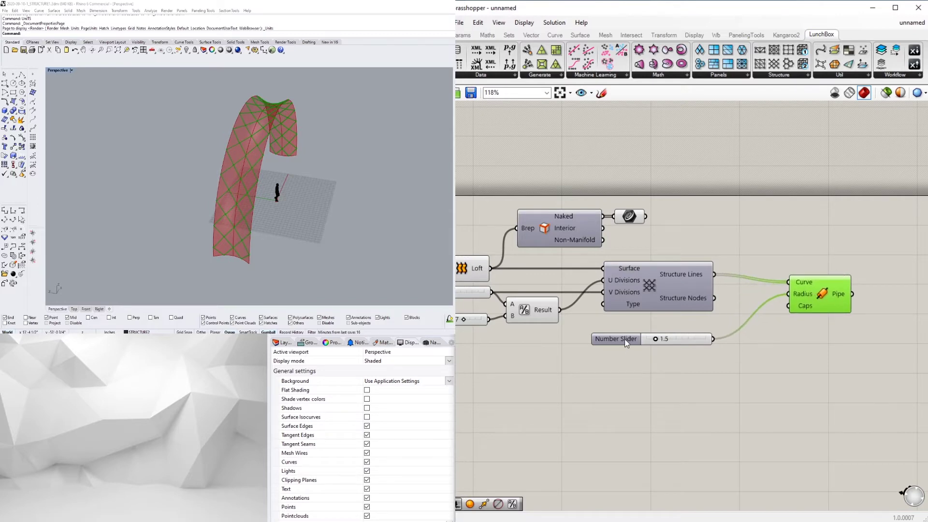
drag(625, 338, 624, 326)
click(804, 295)
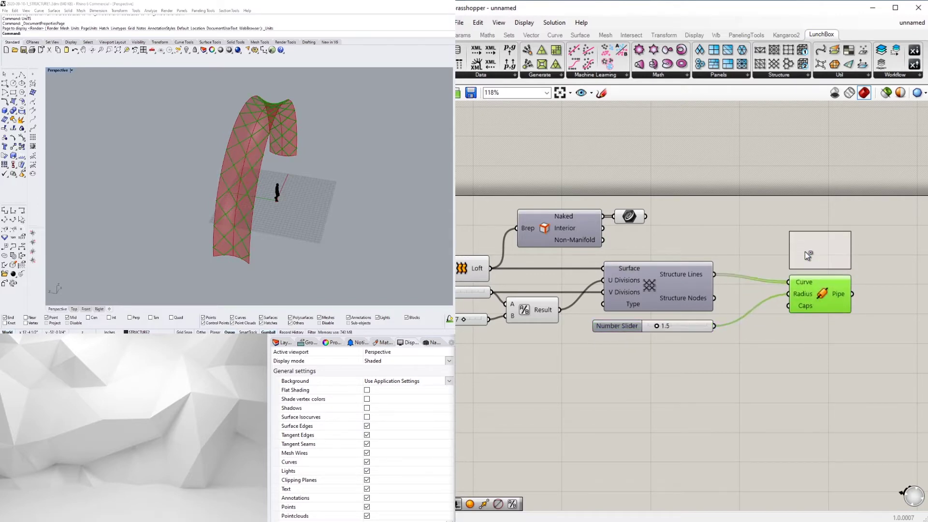
alt+drag(805, 251, 791, 238)
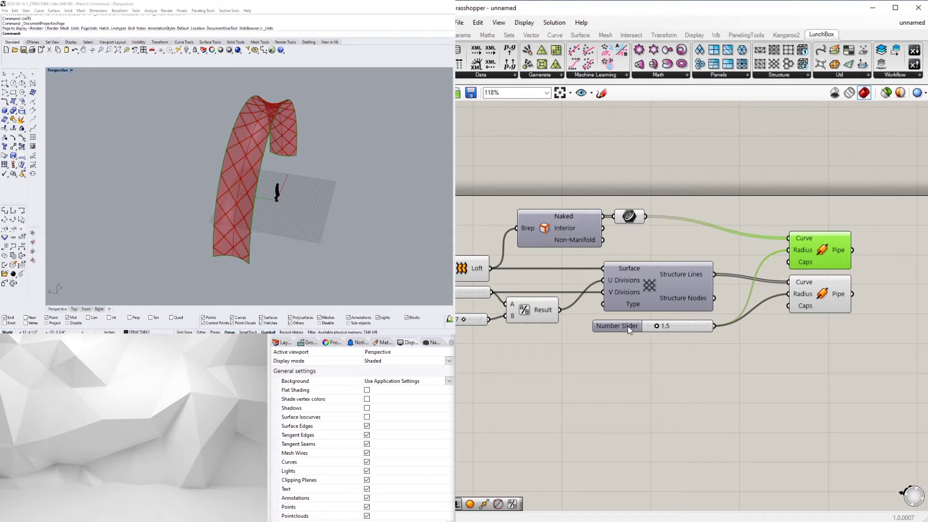
Step: Try a separate copied radius slider set to 2.2 for the edge Pipe and delete it again
alt+drag(628, 326, 630, 372)
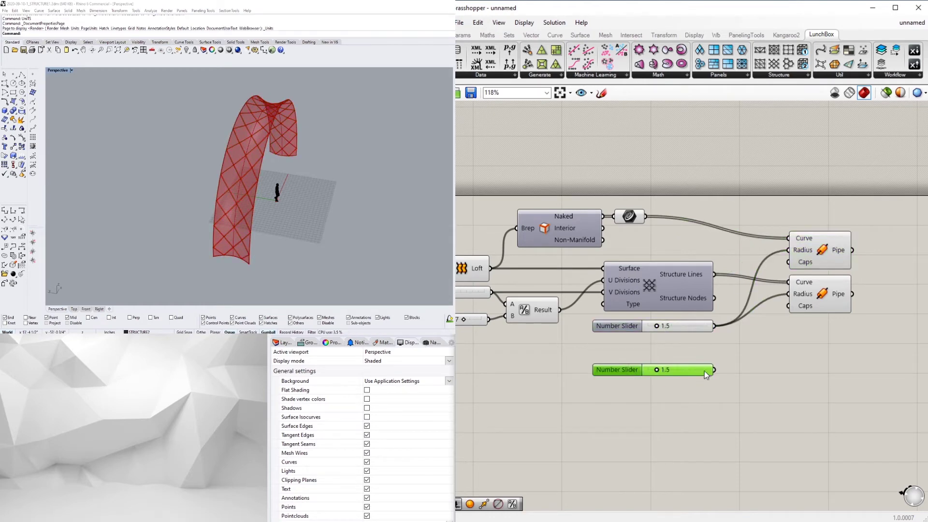
scroll(659, 377, up, 5)
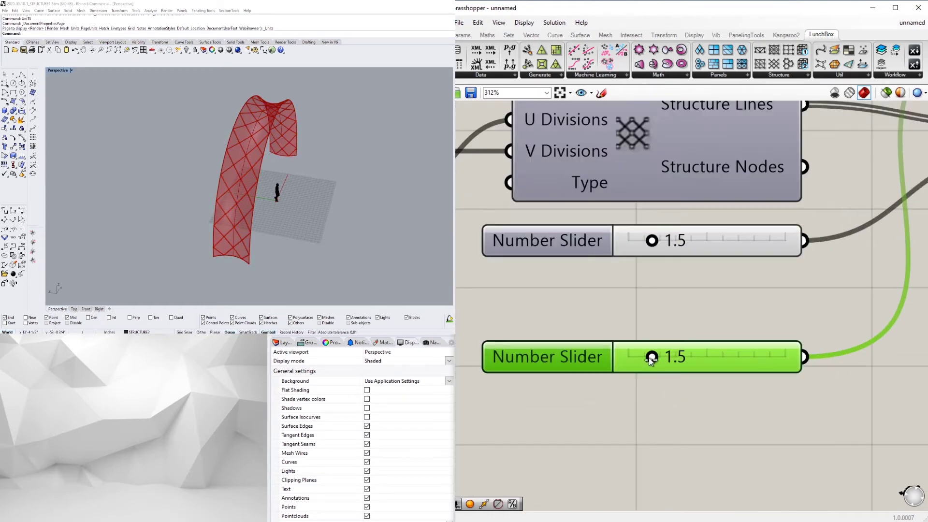
double_click(697, 360)
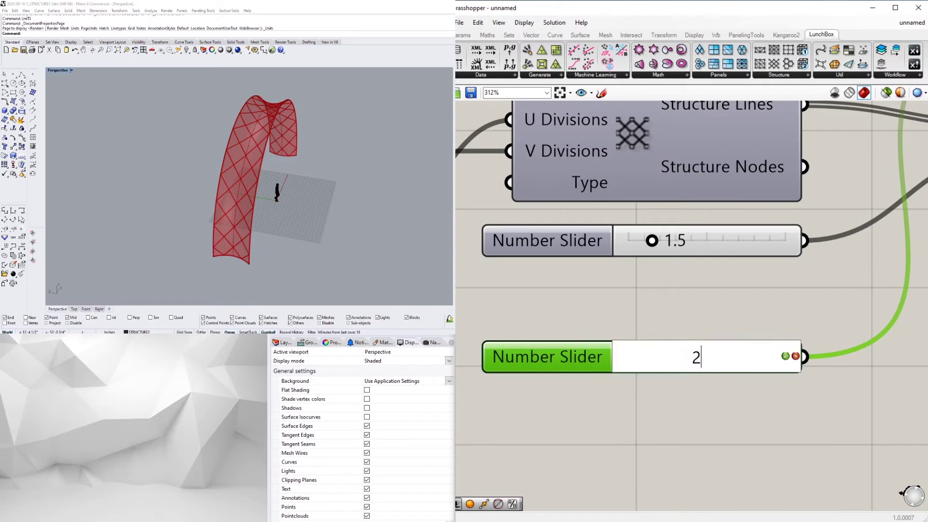
text(2.2)
key(Return)
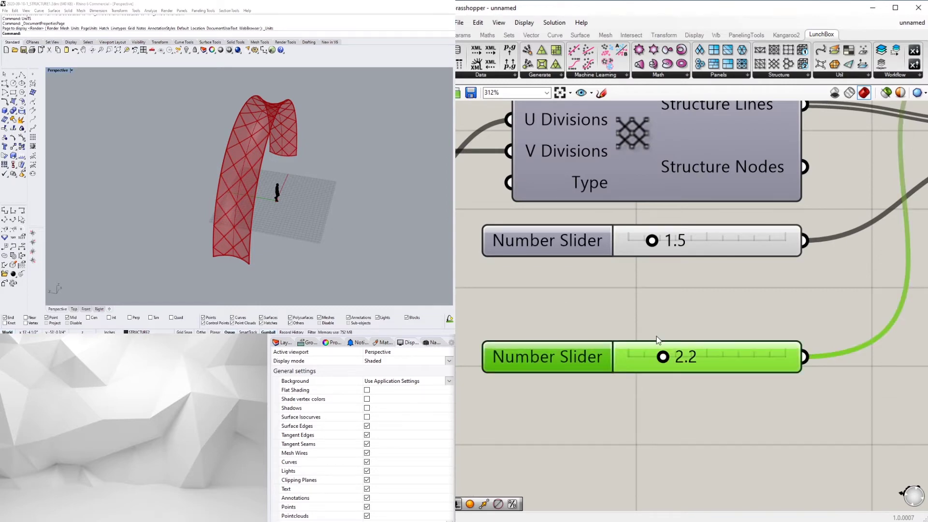
key(Delete)
Step: Add an Addition component that adds 1 to the 1.5 radius slider and connect its Result to the edge Pipe's Radius
double_click(656, 336)
text(+1)
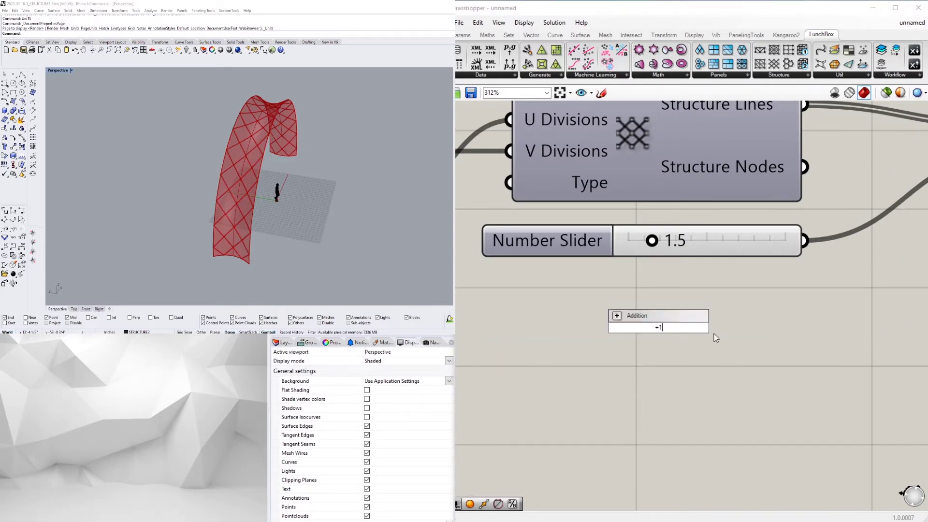
key(Return)
scroll(715, 338, down, 2)
drag(648, 322, 797, 309)
scroll(773, 300, down, 2)
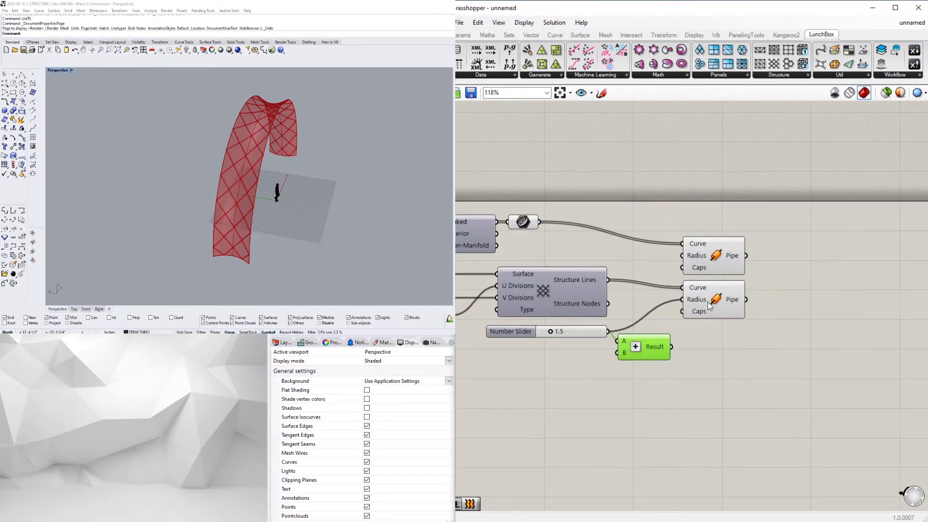
click(711, 305)
drag(696, 259, 713, 262)
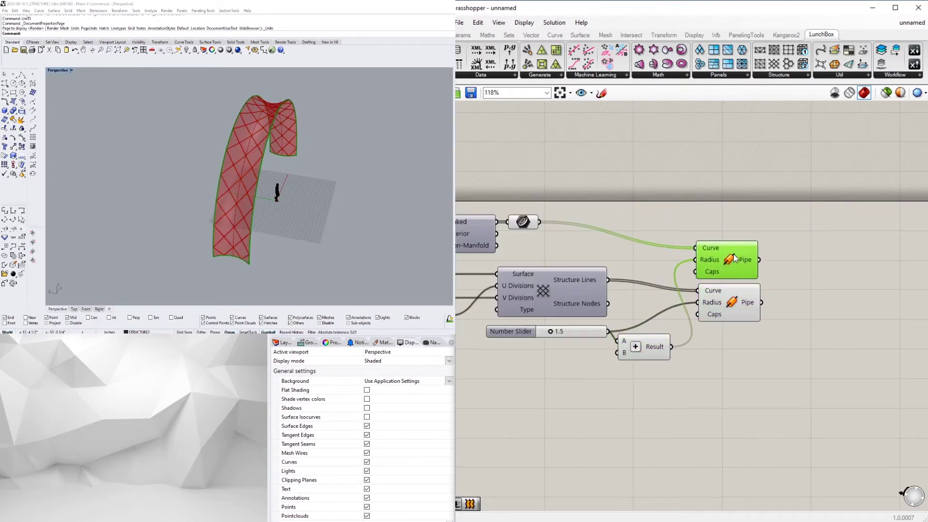
Step: Move the two Pipe components farther away from the diagrid component to make room on the canvas
drag(810, 362, 799, 321)
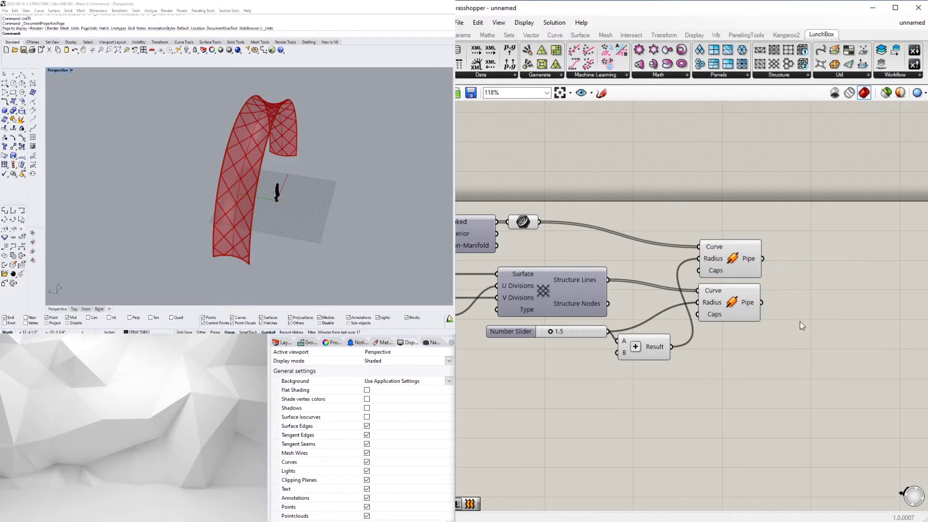
right_drag(800, 321, 811, 313)
drag(811, 347, 757, 233)
drag(745, 244, 805, 248)
click(793, 195)
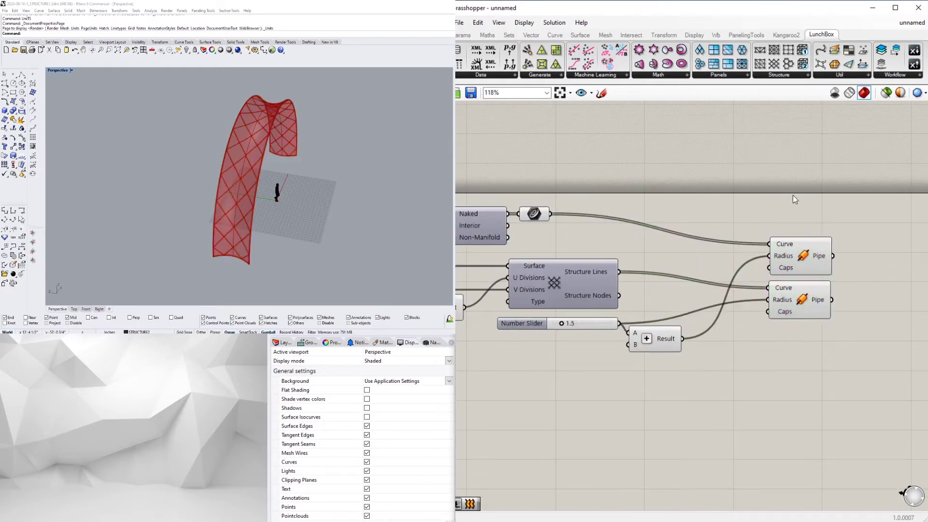
Step: Place the Addition component directly in front of the edge Pipe and shift it together with both Pipes
drag(658, 343, 732, 266)
click(787, 222)
scroll(814, 369, down, 2)
drag(859, 415, 745, 271)
scroll(753, 305, up, 3)
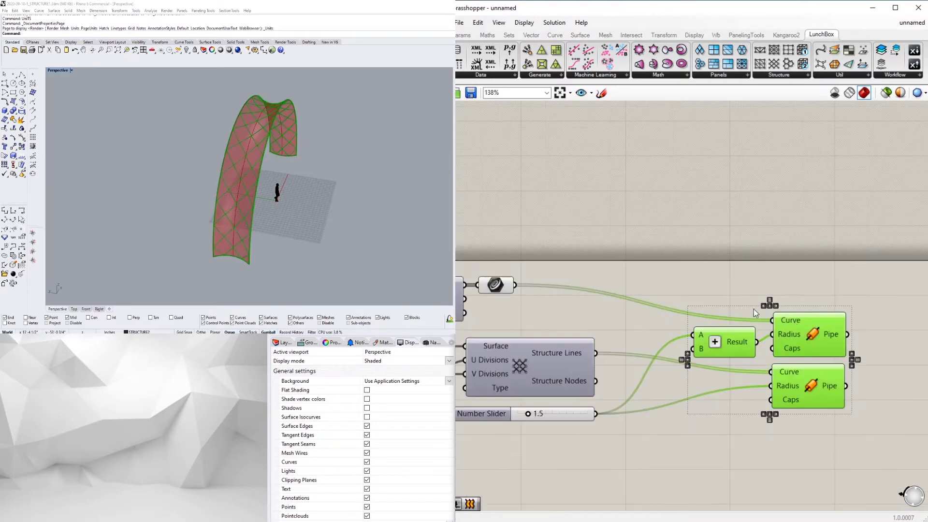
drag(801, 333, 771, 320)
click(733, 340)
drag(701, 332, 703, 332)
click(693, 287)
Step: Move the structure-line Pipe below the edge Pipe and next to the radius slider, and realign the edge Pipe with its Addition
scroll(693, 283, down, 2)
right_drag(572, 340, 744, 335)
scroll(744, 336, up, 2)
drag(743, 335, 690, 355)
click(767, 291)
scroll(768, 293, down, 2)
scroll(743, 367, up, 2)
click(755, 382)
right_drag(902, 334, 787, 373)
scroll(788, 372, up, 1)
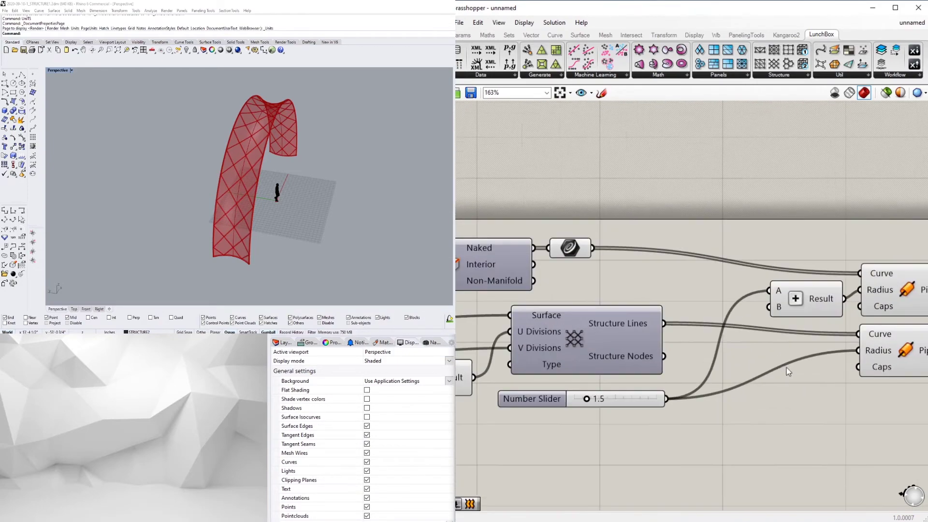
right_drag(908, 363, 825, 355)
drag(826, 355, 717, 399)
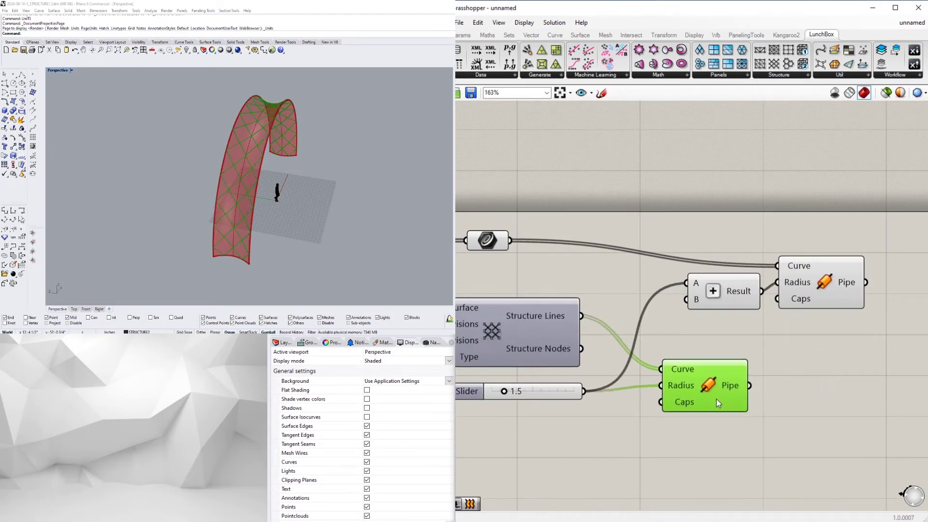
drag(868, 332, 718, 239)
drag(822, 287, 799, 292)
click(823, 252)
Step: Examine the thickness of the piped edges and diagrid lines up close beside the human figure
scroll(824, 259, down, 6)
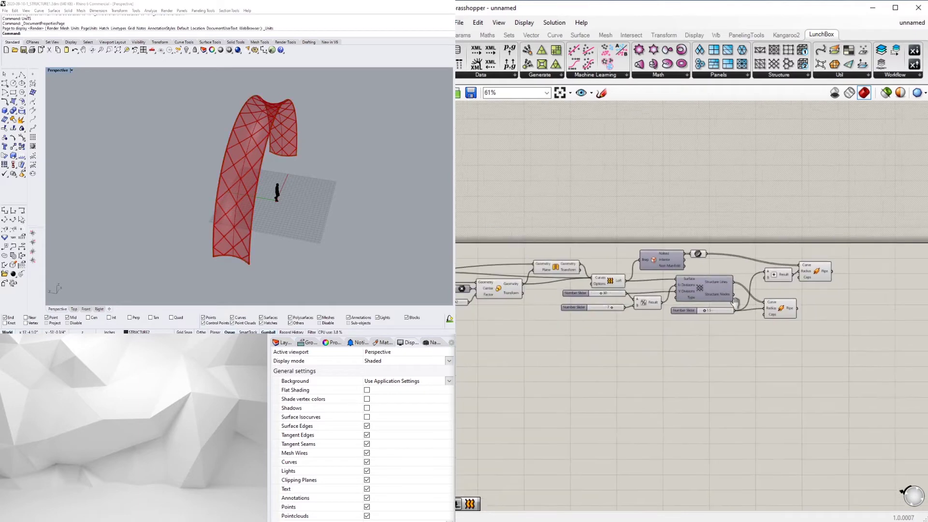
right_drag(824, 260, 880, 271)
scroll(764, 328, up, 3)
right_drag(776, 328, 728, 366)
drag(763, 385, 642, 216)
right_drag(328, 175, 199, 174)
scroll(183, 263, up, 5)
right_drag(183, 263, 270, 257)
scroll(270, 254, up, 2)
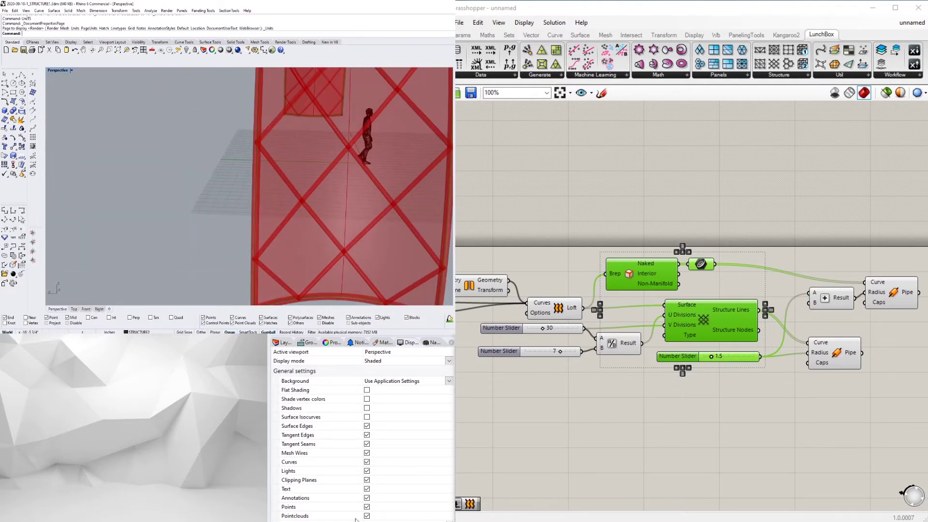
Step: Add an Offset Surface component and connect the Loft to its Surface and the Addition's Result to its Distance
click(815, 460)
double_click(824, 420)
text(offset)
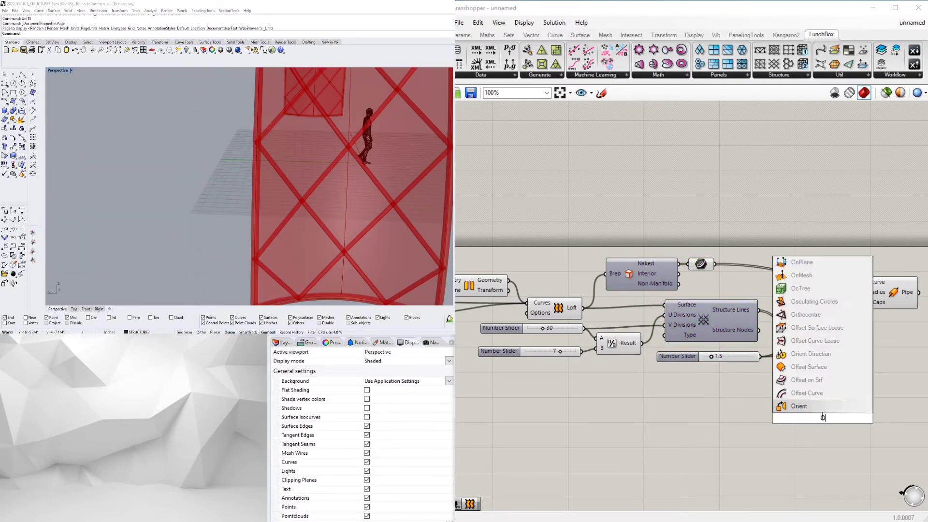
click(812, 383)
scroll(850, 406, down, 2)
right_drag(851, 406, 757, 397)
scroll(756, 396, up, 1)
mouse_move(755, 396)
mouse_down()
mouse_move(839, 382)
mouse_move(754, 400)
mouse_up()
click(796, 289)
right_drag(754, 399, 753, 327)
mouse_move(793, 335)
mouse_down()
mouse_move(840, 329)
mouse_move(795, 330)
mouse_up()
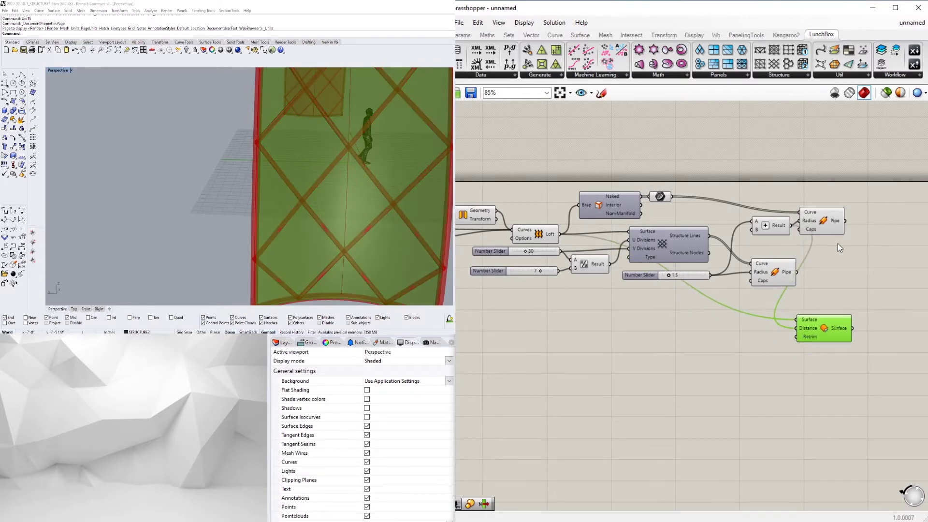
Step: Turn off the viewport preview of the Loft component
right_drag(532, 294, 580, 303)
right_click(590, 242)
click(599, 261)
right_drag(358, 208, 245, 203)
scroll(245, 203, down, 8)
scroll(365, 224, up, 2)
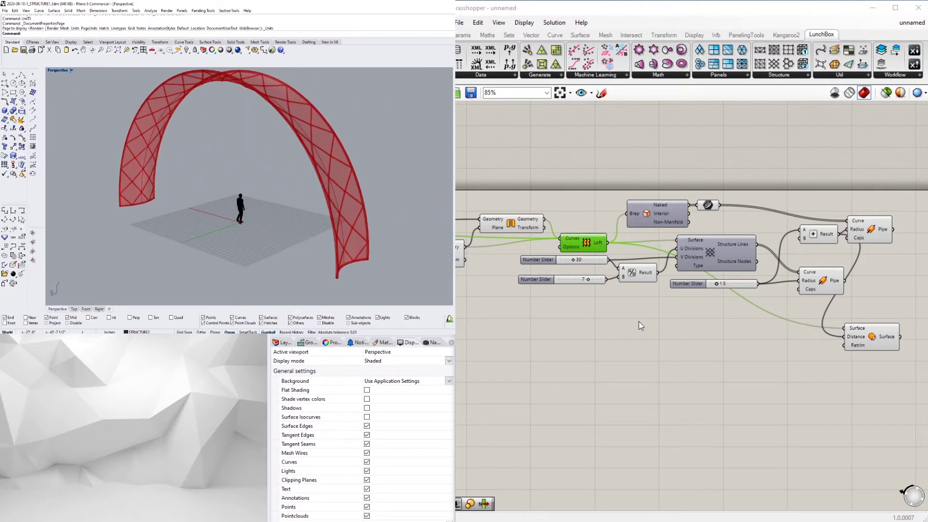
click(639, 325)
Step: Set the Scale component's Factor slider to 0.8
right_drag(331, 211, 303, 205)
scroll(303, 204, down, 4)
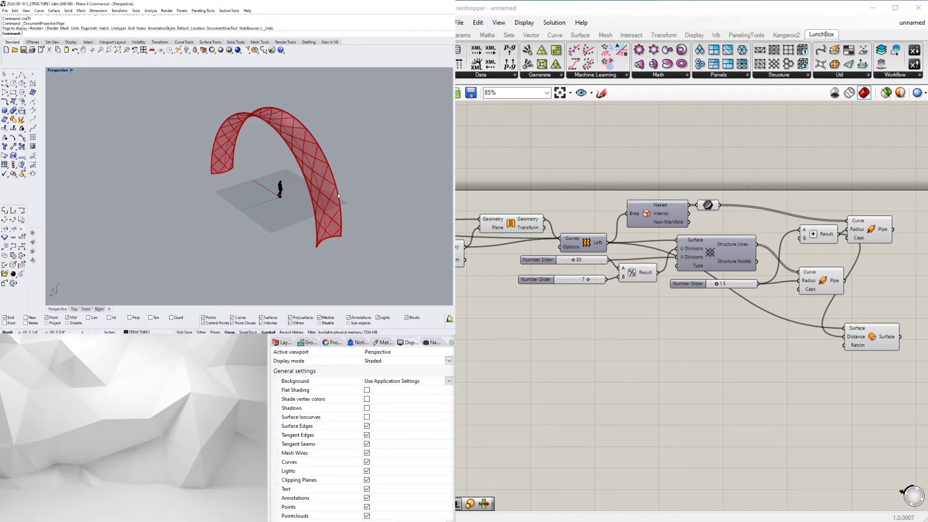
mouse_move(285, 156)
right_down()
mouse_move(260, 154)
mouse_move(276, 149)
right_up()
right_drag(635, 338, 919, 350)
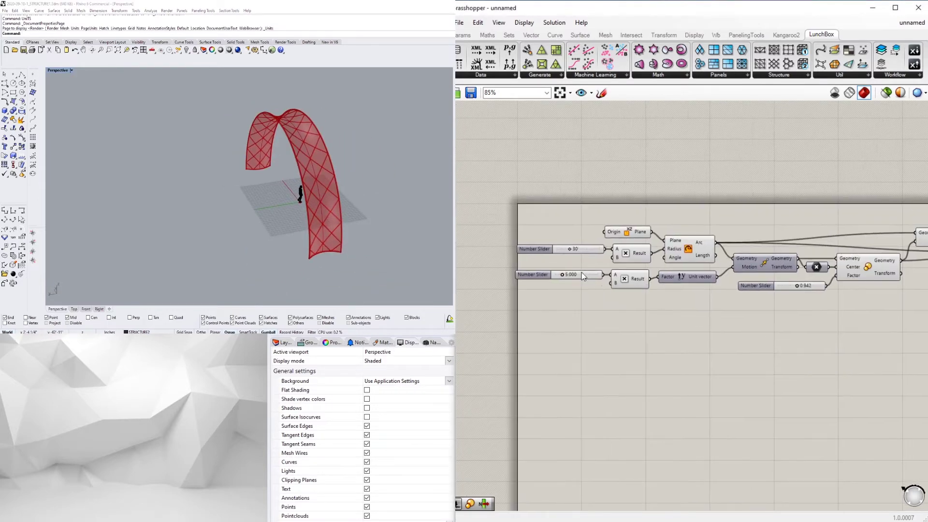
right_drag(671, 311, 706, 332)
scroll(835, 310, up, 5)
right_drag(835, 309, 656, 309)
scroll(717, 308, up, 1)
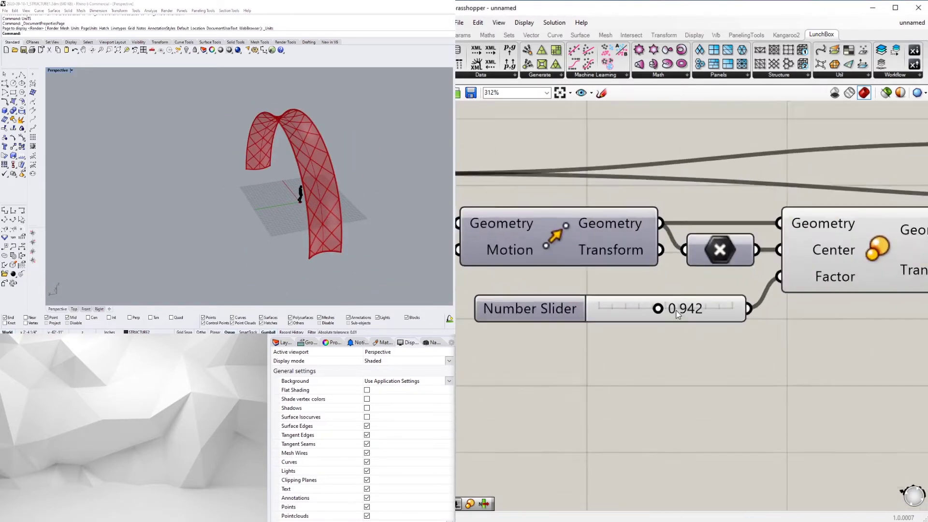
scroll(656, 308, up, 1)
mouse_move(650, 310)
mouse_down()
mouse_move(685, 309)
mouse_move(666, 309)
mouse_up()
double_click(666, 308)
text(0.8)
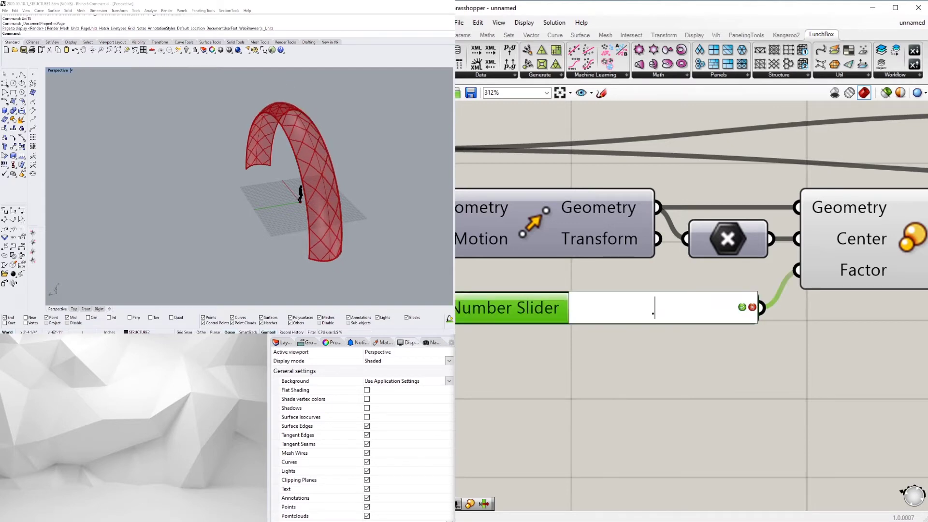
key(Return)
Step: Set the Scale component's Factor slider to 0.9
right_drag(423, 179, 396, 175)
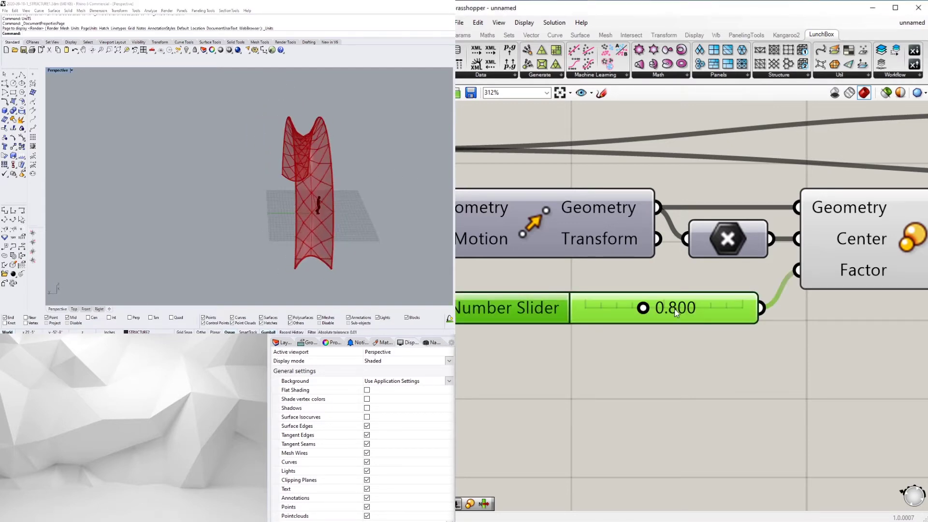
double_click(633, 304)
text(0.9)
key(Return)
Step: Set the slider that drives the arc's move distance along Y to 10
scroll(656, 253, down, 5)
right_drag(504, 306, 605, 359)
scroll(606, 359, down, 2)
scroll(609, 315, up, 5)
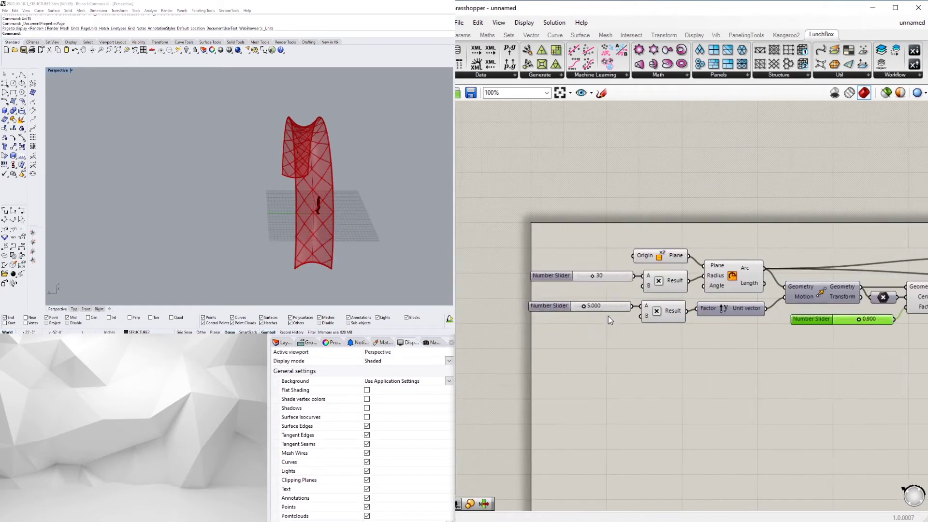
double_click(665, 336)
text(10)
key(Return)
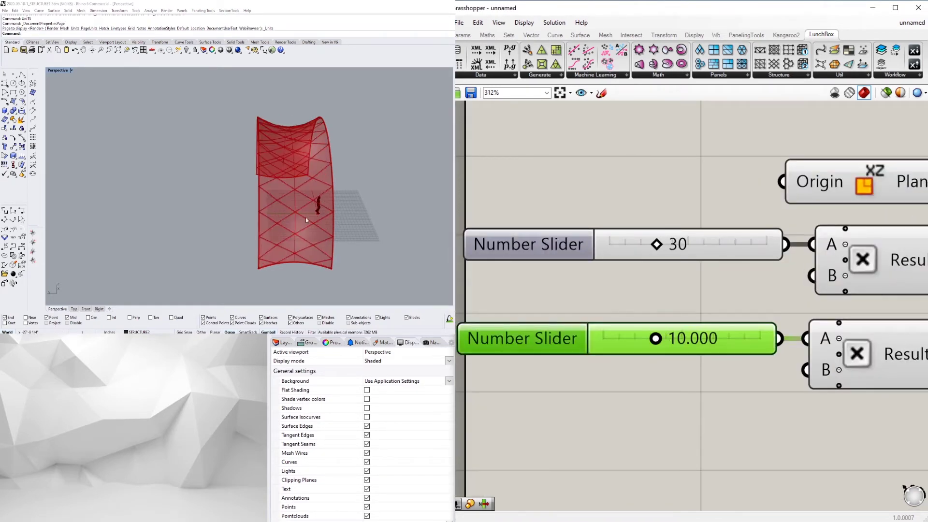
right_drag(401, 193, 232, 203)
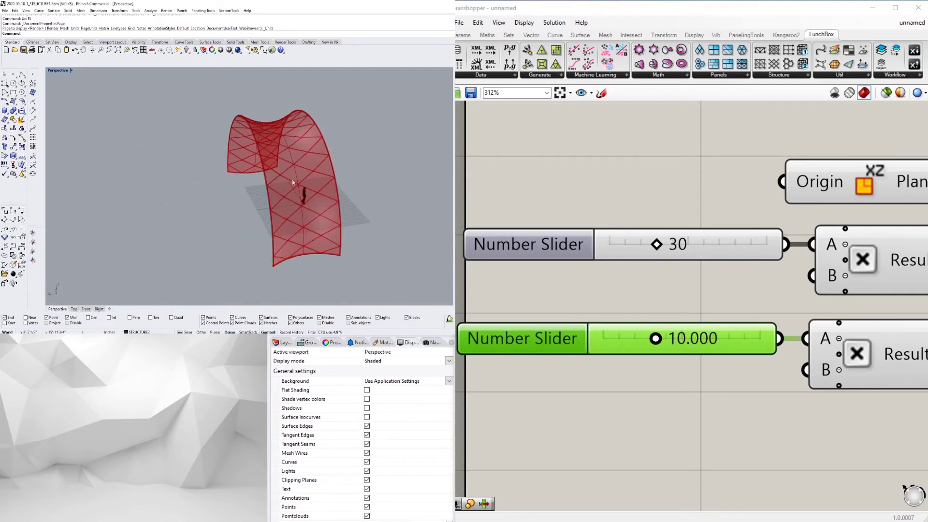
Step: Set the main diagrid division slider below the Loft component to 40
scroll(628, 208, down, 5)
right_drag(745, 290, 513, 300)
right_drag(875, 321, 666, 325)
scroll(725, 244, up, 8)
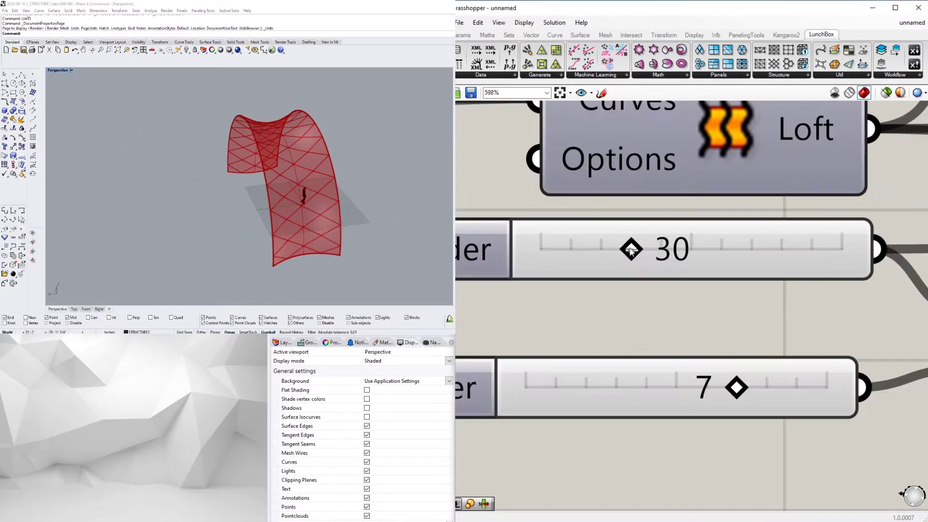
drag(632, 247, 655, 249)
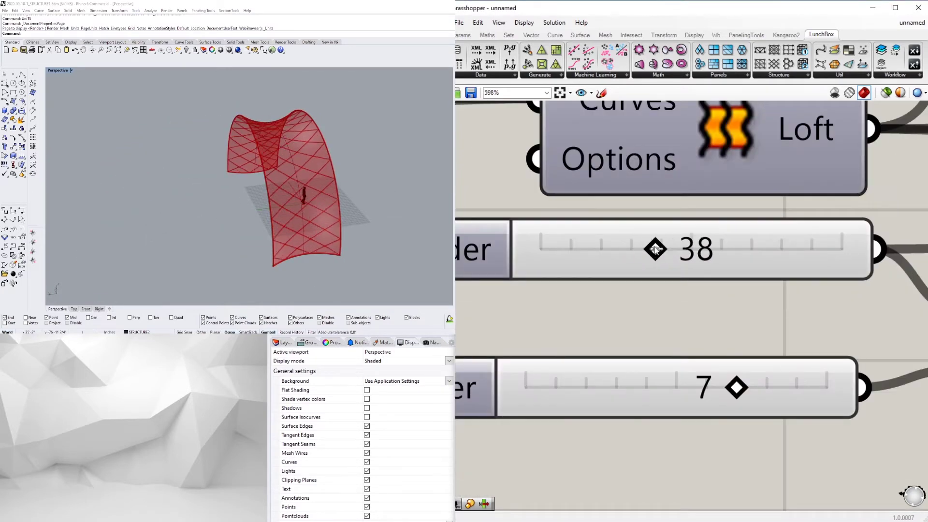
double_click(680, 250)
text(40)
key(Return)
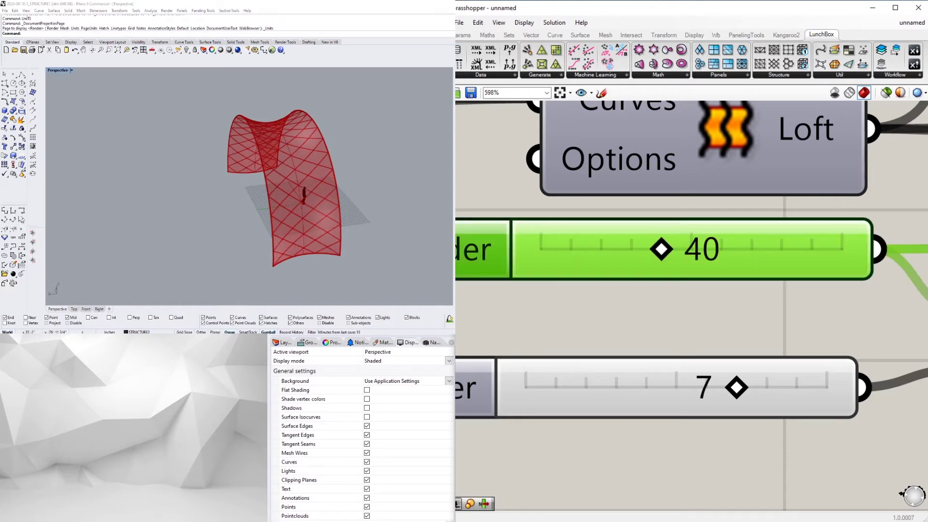
right_drag(344, 193, 199, 212)
click(515, 185)
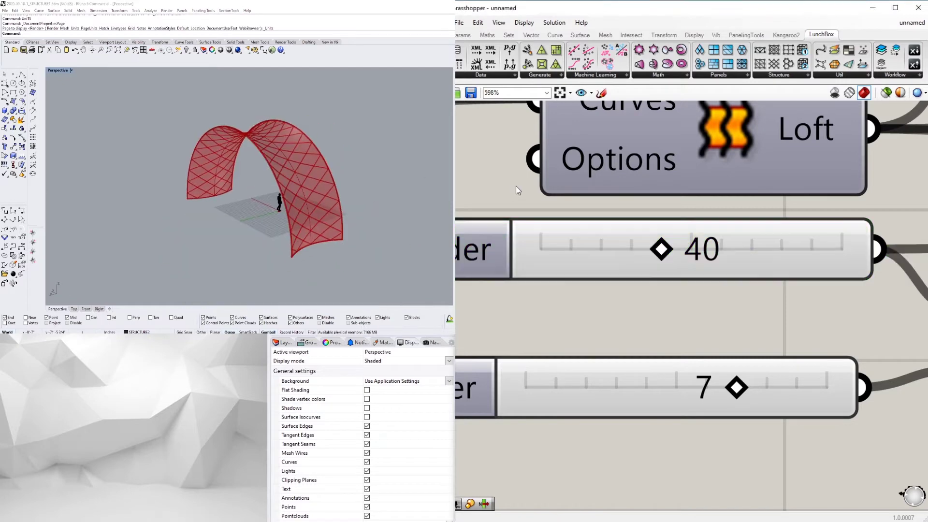
Step: Add a LunchBox Diamond Panels component and connect the Offset Surface output to its Surface input
scroll(274, 180, down, 3)
right_drag(274, 180, 281, 190)
scroll(794, 225, down, 5)
right_drag(794, 225, 464, 249)
right_drag(894, 271, 716, 271)
scroll(716, 272, down, 3)
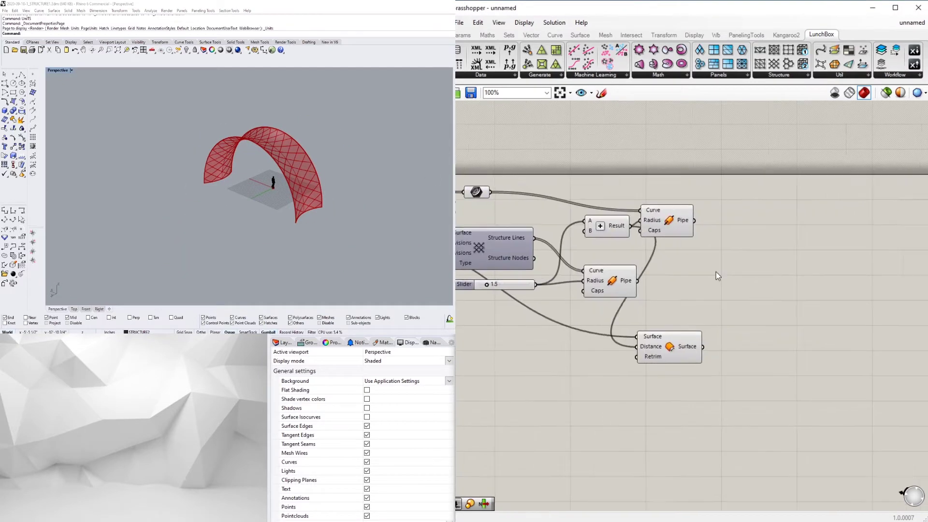
scroll(742, 275, up, 3)
click(627, 399)
click(744, 342)
right_drag(744, 341, 754, 294)
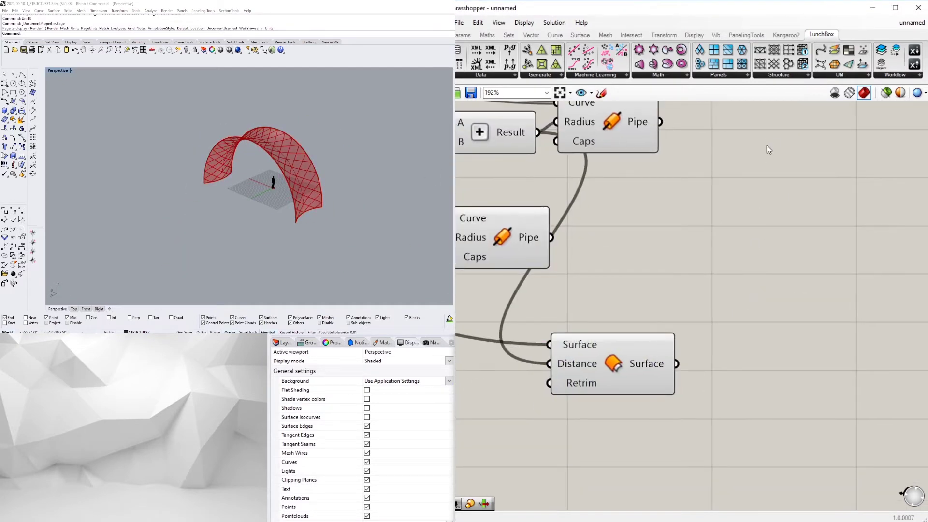
click(723, 75)
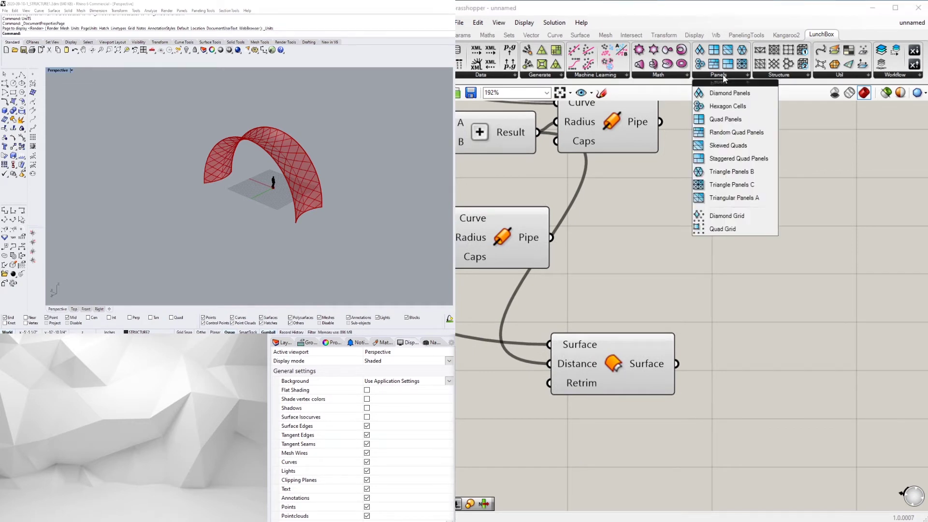
drag(721, 92, 727, 127)
scroll(721, 349, up, 1)
click(767, 353)
drag(768, 354, 862, 386)
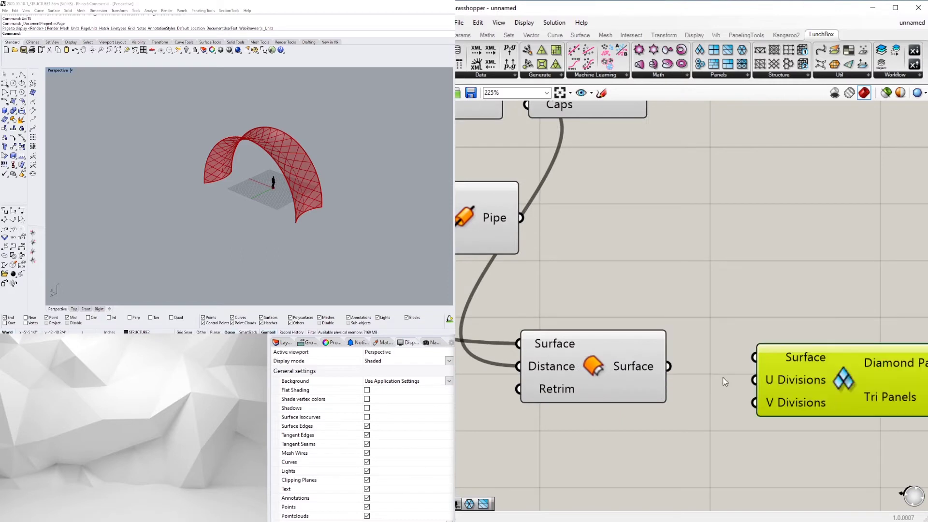
drag(669, 367, 803, 360)
right_drag(387, 203, 334, 220)
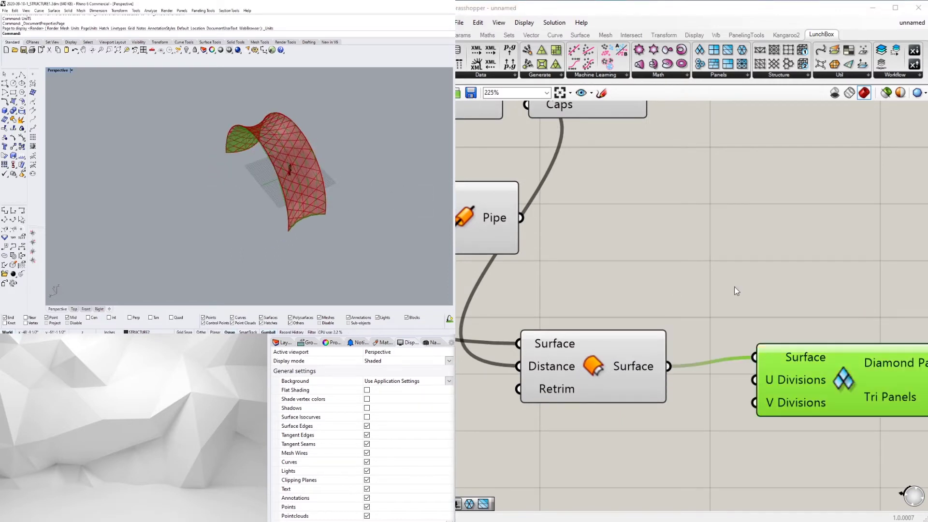
Step: Connect the Result of the division component beside the diagrid to the Diamond Panels' V Divisions
scroll(737, 291, down, 6)
right_drag(739, 300, 779, 341)
right_drag(727, 362, 805, 333)
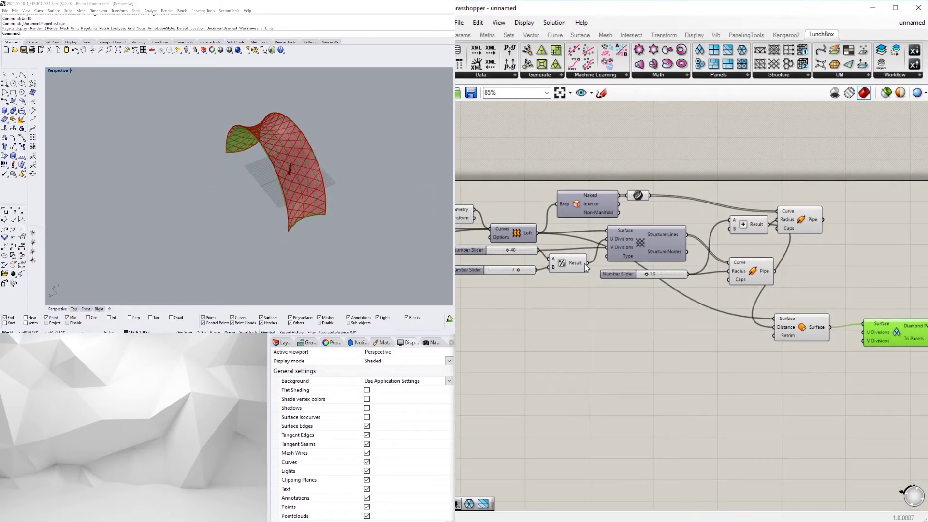
drag(587, 264, 865, 340)
right_drag(341, 187, 280, 207)
scroll(283, 202, up, 6)
right_drag(841, 382, 702, 377)
click(702, 377)
Step: Turn off the viewport preview of the Offset Surface component and select the Diamond Panels component
drag(669, 326, 674, 316)
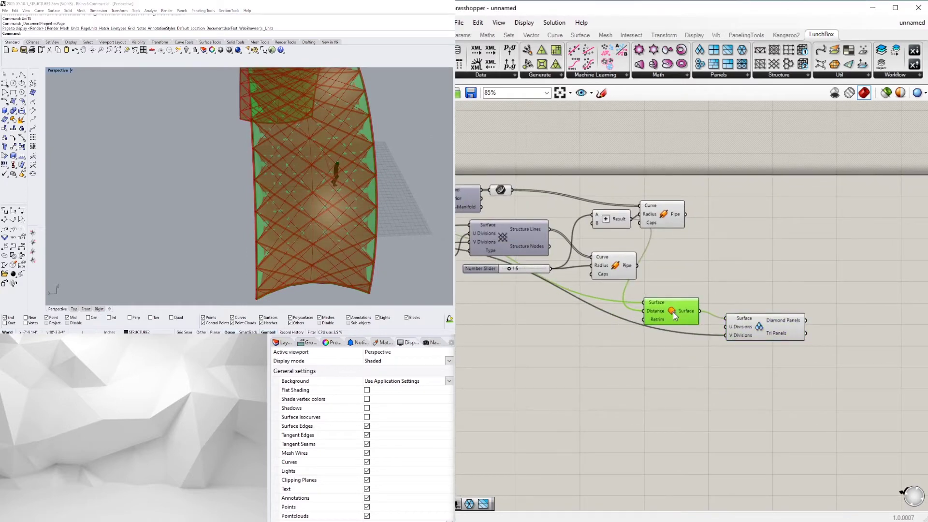
click(763, 334)
right_drag(662, 227, 793, 243)
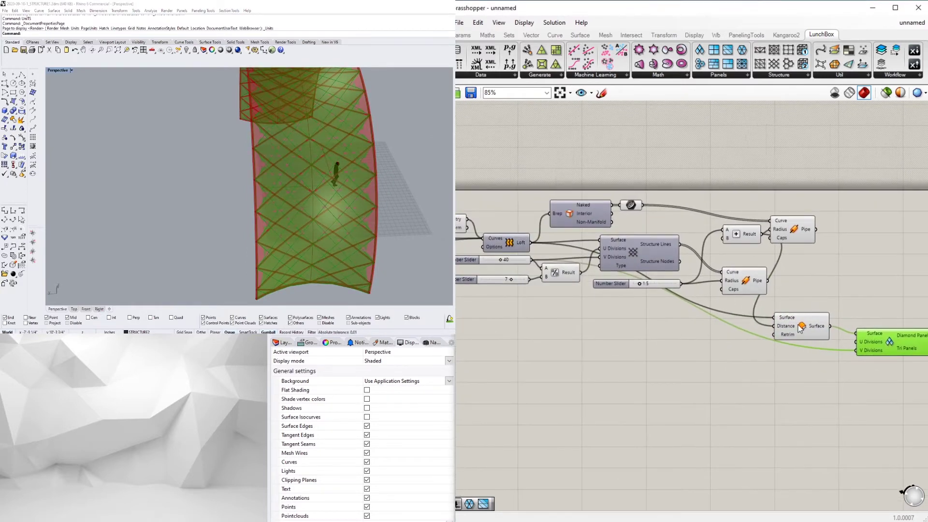
right_click(804, 336)
right_drag(857, 287, 758, 268)
click(814, 326)
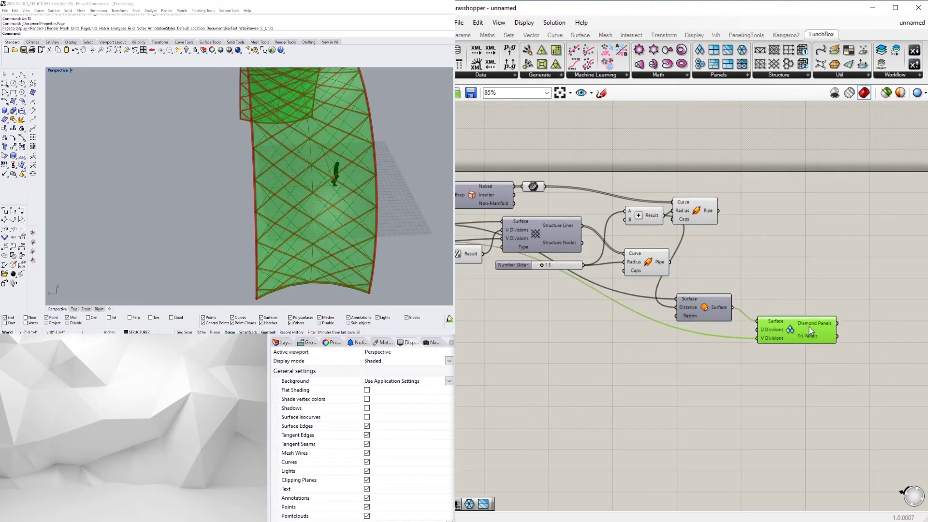
Step: Connect the Result of the division component to the Diamond Panels' U Divisions
right_drag(587, 328, 761, 322)
scroll(708, 296, down, 3)
drag(656, 250, 839, 308)
scroll(861, 321, up, 4)
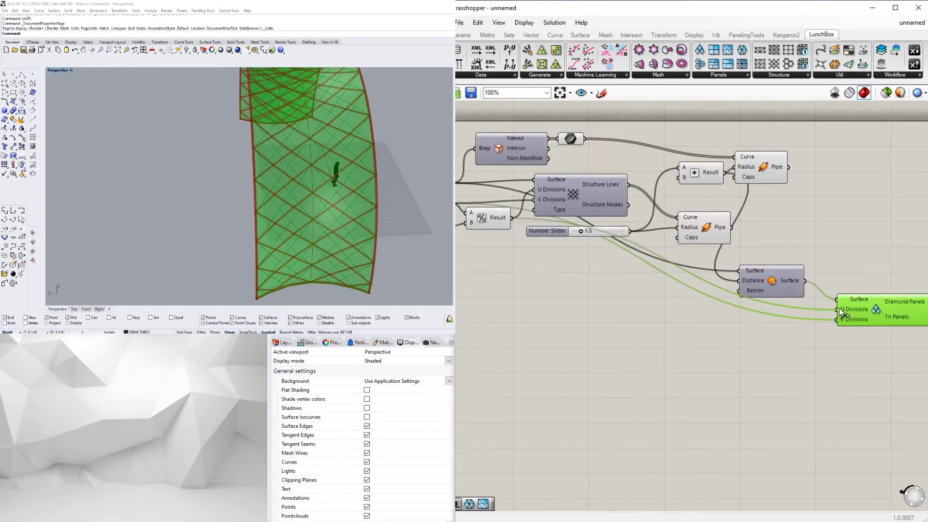
Step: Highlight the Diamond Panels component and examine its panels on the arch from several angles
right_drag(828, 279, 752, 279)
click(755, 279)
drag(808, 314, 801, 318)
click(585, 263)
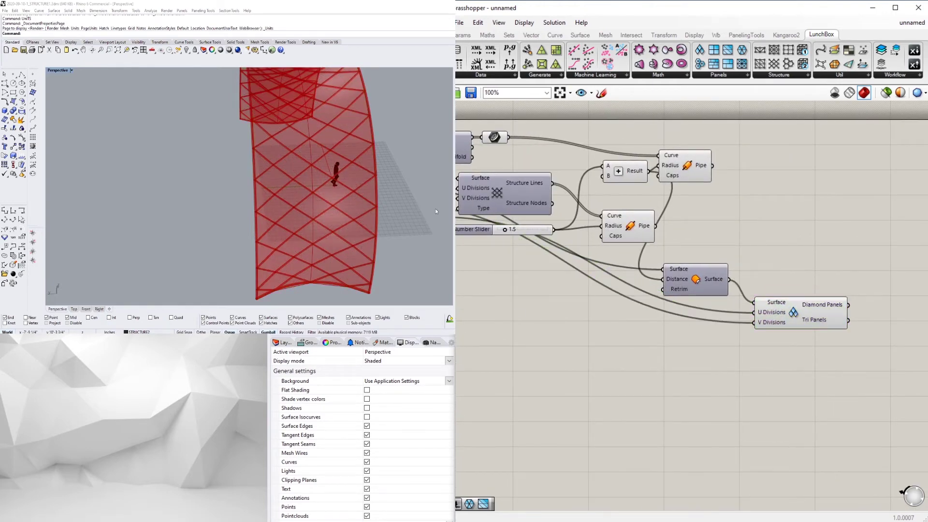
right_drag(431, 208, 199, 209)
scroll(199, 209, up, 5)
click(811, 322)
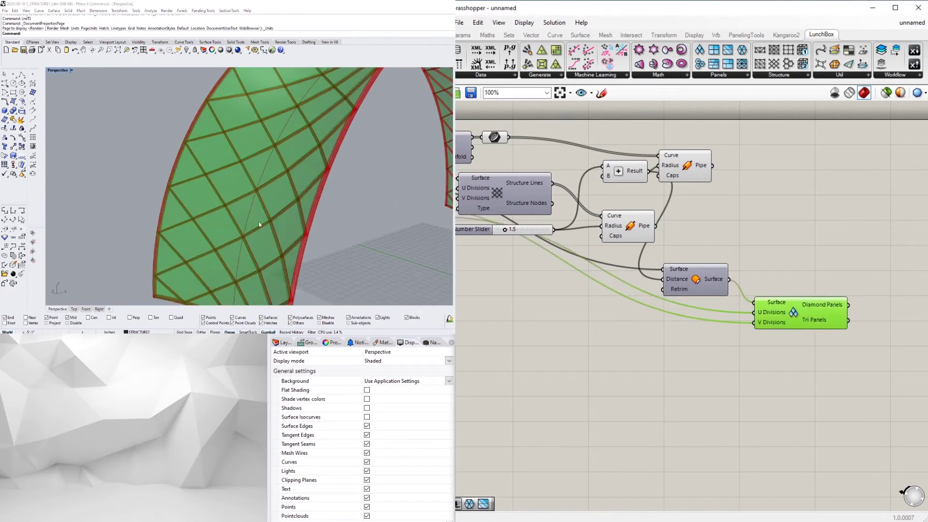
right_drag(283, 209, 310, 221)
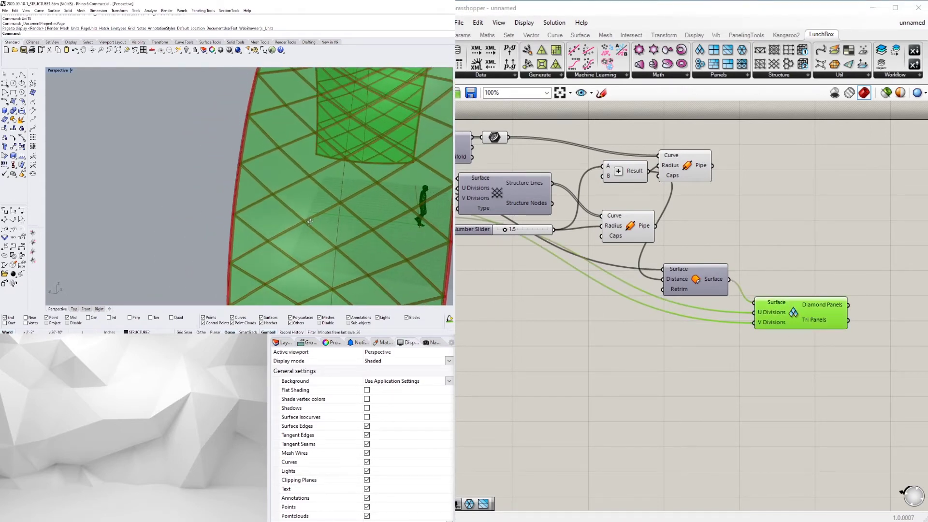
click(550, 284)
click(813, 325)
click(837, 382)
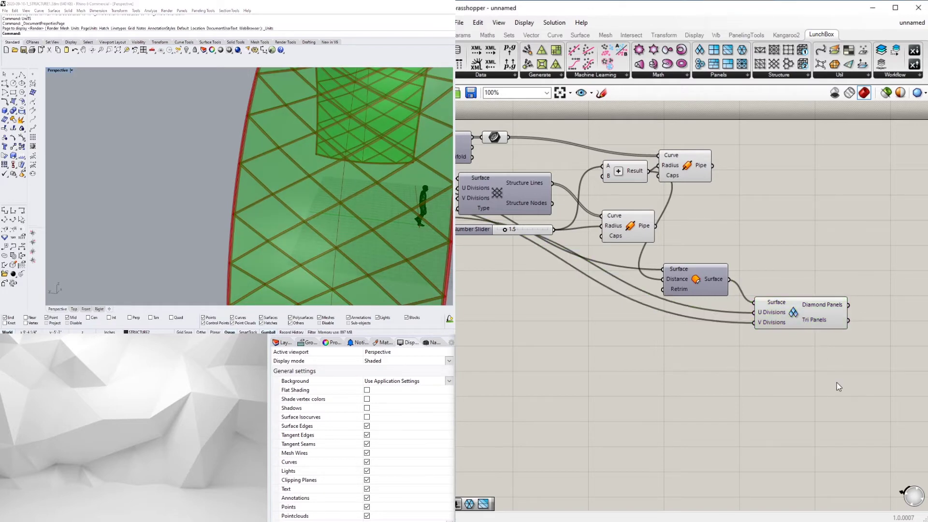
right_drag(805, 263, 774, 257)
drag(774, 311, 766, 309)
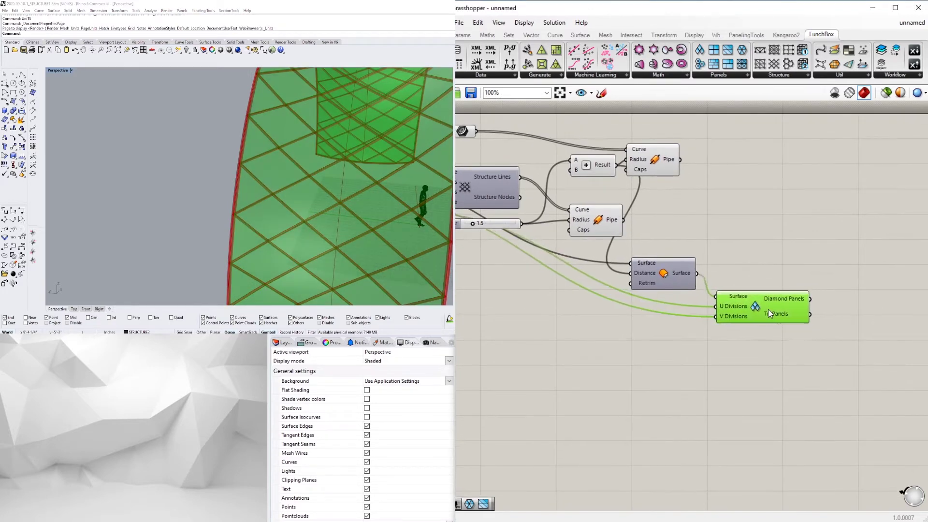
Step: Add a LunchBox Panel Frame component and connect both the Diamond Panels and Tri Panels outputs to its Panel input
click(785, 246)
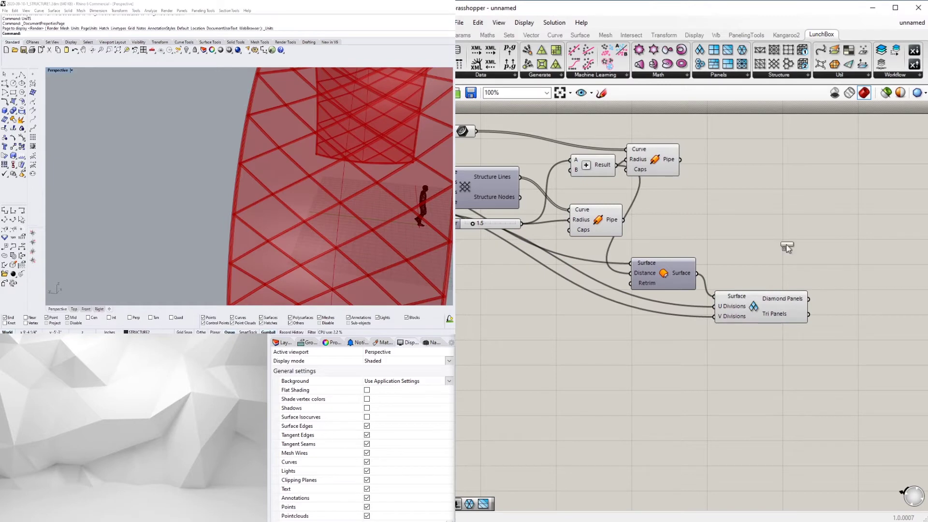
drag(787, 245, 866, 329)
click(803, 346)
Step: Turn off the viewport preview of the Diamond Panels component
right_click(754, 311)
click(769, 330)
scroll(248, 202, down, 7)
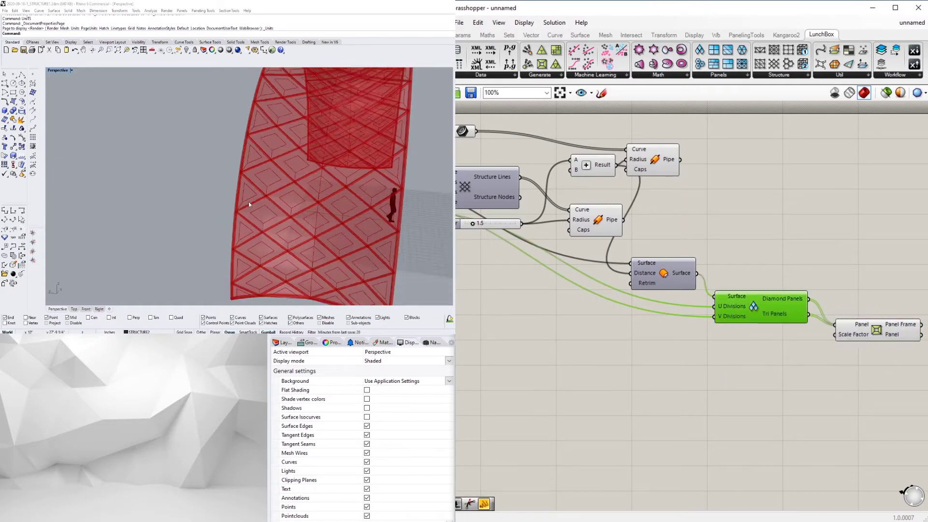
right_drag(243, 188, 266, 150)
scroll(300, 159, up, 3)
Step: Add a Number Slider with value 0.9 and connect it to the Panel Frame's Scale Factor
double_click(733, 353)
text(0.9)
key(Return)
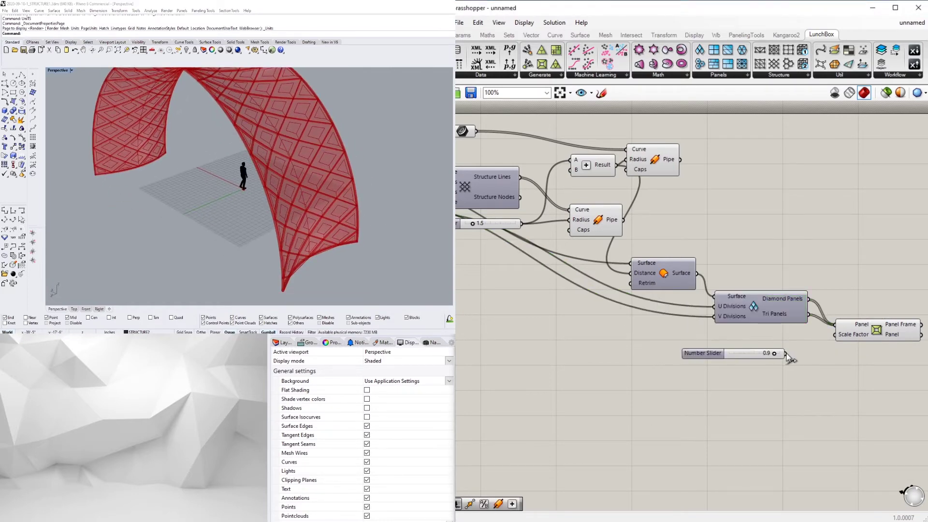
scroll(789, 354, up, 3)
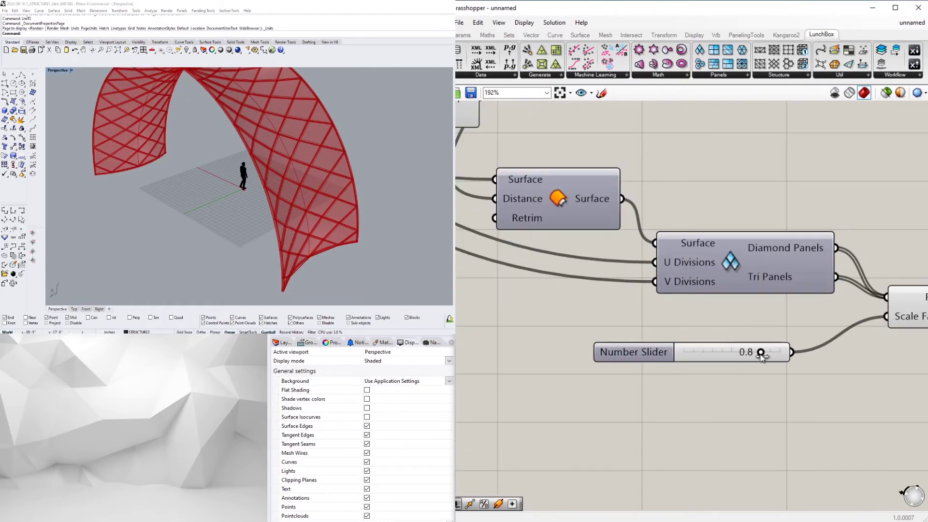
Step: Set the Scale Factor slider to 0.7 and reposition the slider and the Panel Frame component
drag(755, 355, 788, 325)
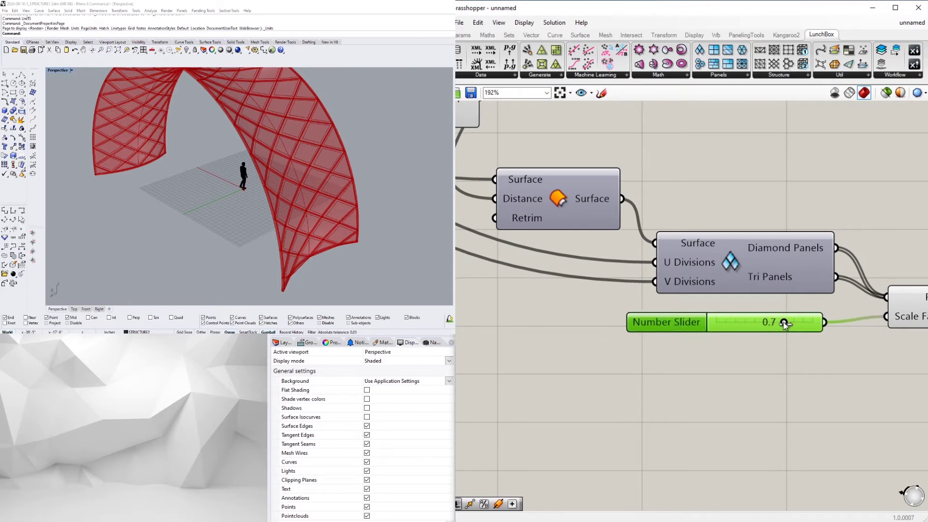
right_drag(783, 338, 610, 381)
drag(816, 352, 814, 332)
click(825, 384)
scroll(282, 212, down, 3)
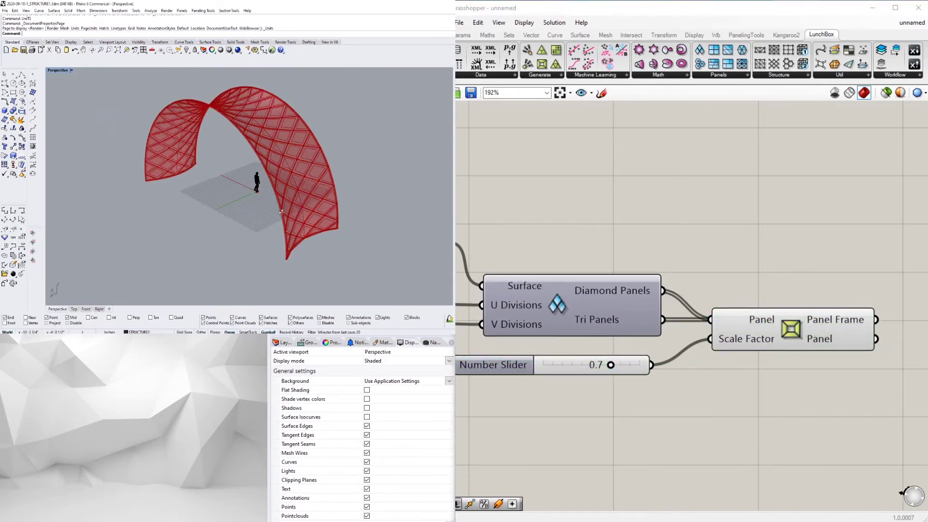
right_drag(282, 212, 215, 206)
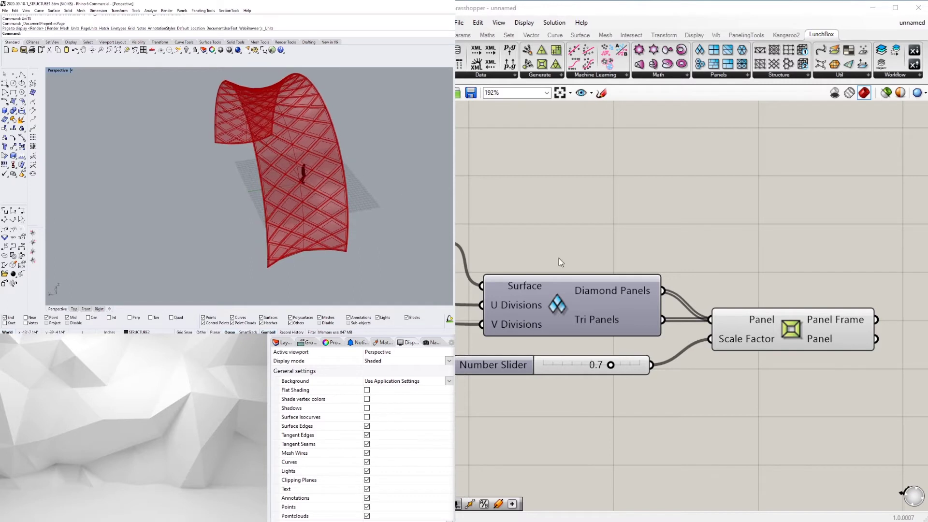
scroll(290, 182, down, 3)
right_drag(290, 181, 301, 150)
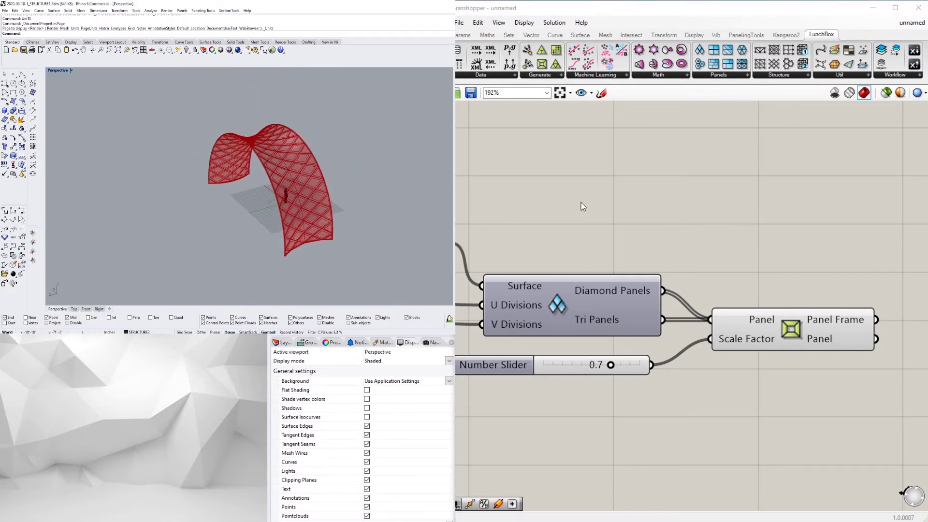
Step: Add a Move component beside the Panel Frame and connect the Panel Frame output to its Geometry input
scroll(831, 251, down, 2)
right_drag(856, 252, 769, 269)
double_click(772, 270)
text(move)
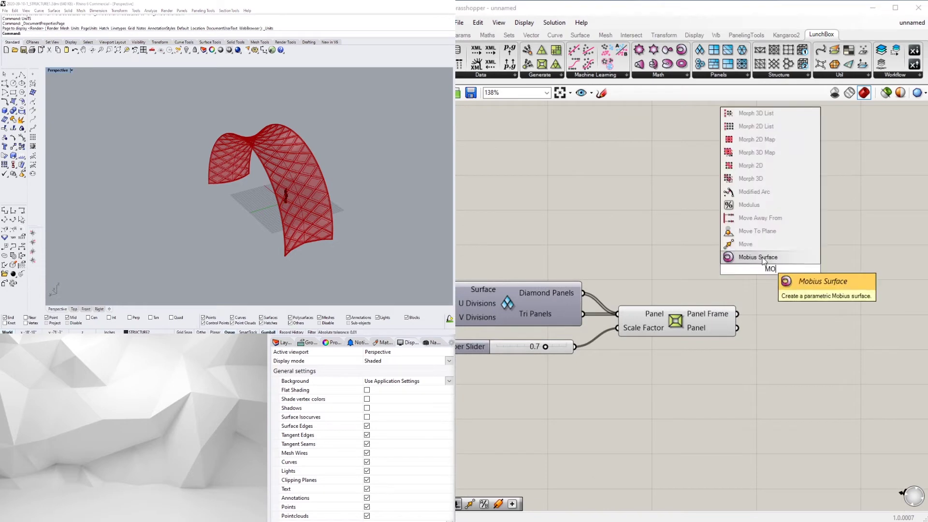
key(Return)
drag(769, 281, 863, 347)
drag(743, 311, 812, 331)
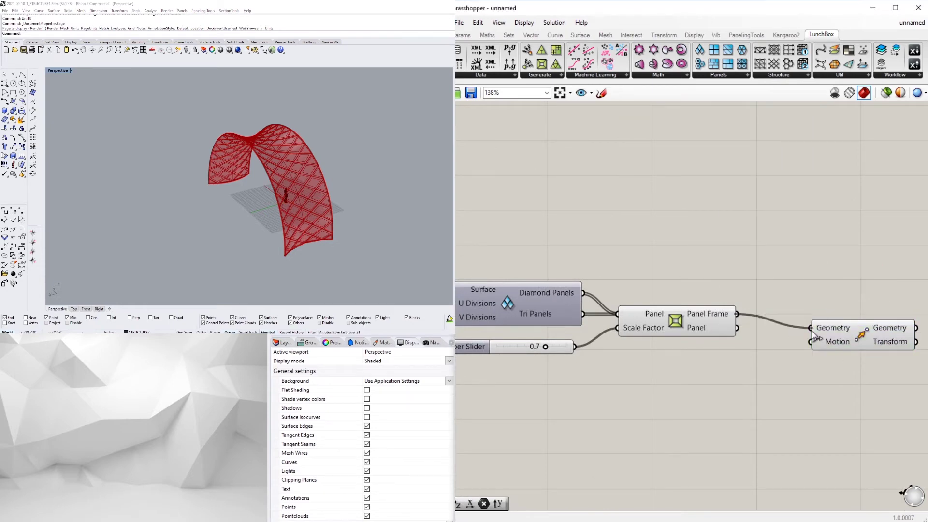
Step: Add a Unit Y vector component below the Panel Frame and connect its Unit vector output to the Move's Motion
double_click(604, 402)
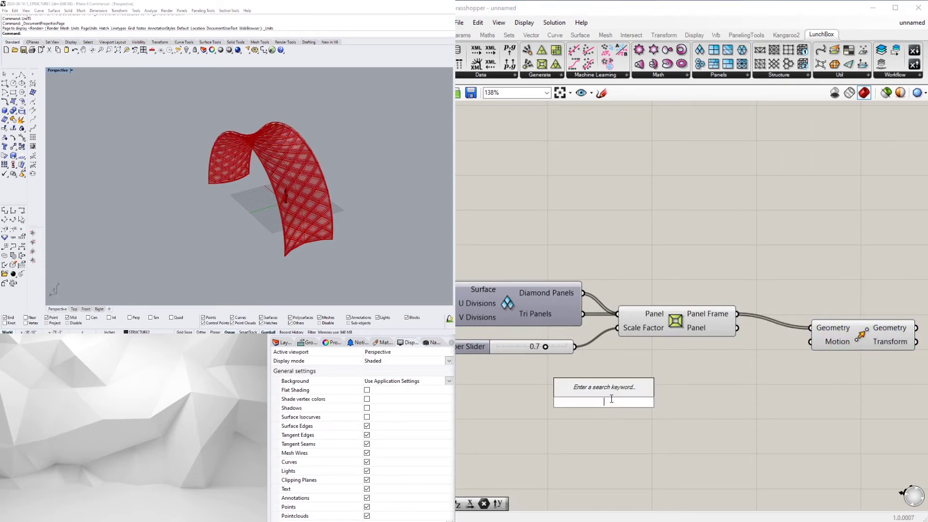
text(y)
click(605, 391)
drag(628, 410, 702, 365)
drag(817, 344, 830, 347)
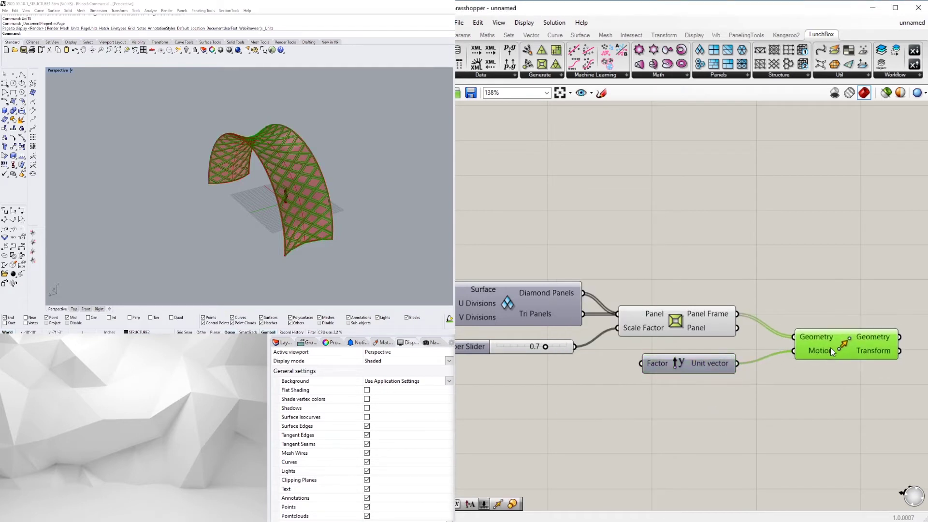
drag(710, 370, 714, 378)
Step: Add a Series component and connect a new Number Slider with value 3 to its Count input
double_click(518, 425)
text(series)
key(Return)
right_drag(532, 415, 730, 373)
double_click(552, 413)
text(3)
key(Return)
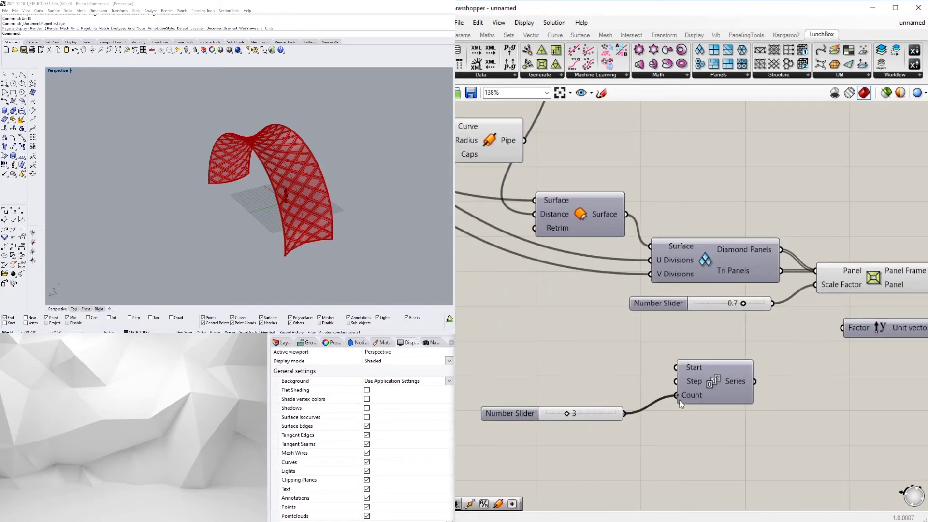
drag(516, 417, 551, 404)
click(587, 454)
Step: Connect the upstream arch width value to the Series' Step and the Series output to the Unit Y Factor
scroll(587, 454, down, 3)
right_drag(587, 453, 759, 434)
right_drag(488, 420, 720, 404)
right_drag(568, 303, 832, 294)
right_drag(641, 195, 588, 203)
scroll(623, 239, down, 5)
drag(607, 203, 822, 297)
scroll(792, 281, up, 4)
scroll(631, 268, down, 4)
scroll(796, 254, up, 7)
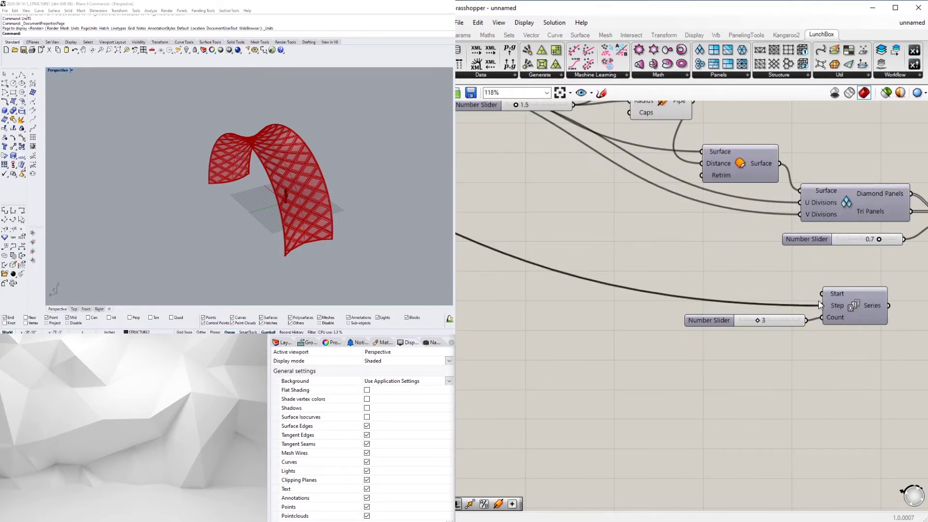
right_drag(876, 294, 628, 348)
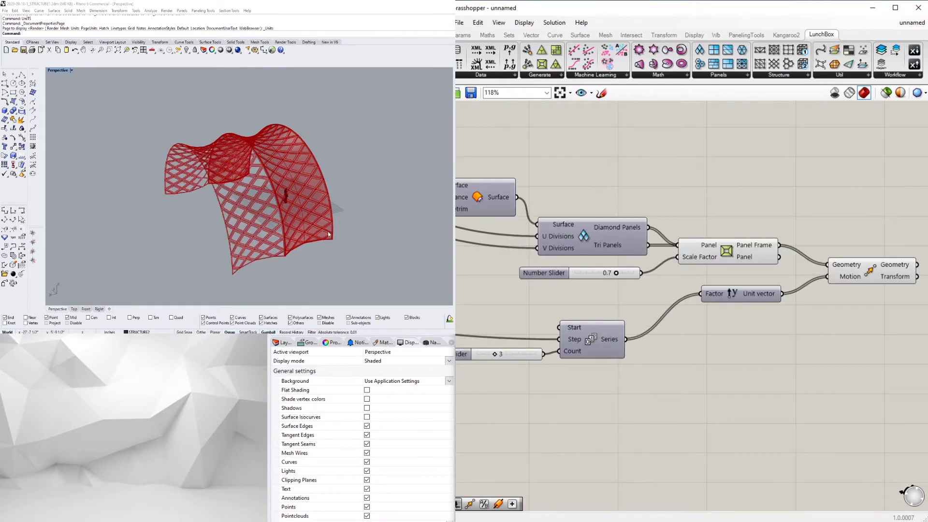
Step: Lower the Unit Y component to line up with the Series and reposition the Move component above it
drag(731, 289, 728, 344)
right_drag(764, 320, 704, 394)
scroll(802, 346, up, 1)
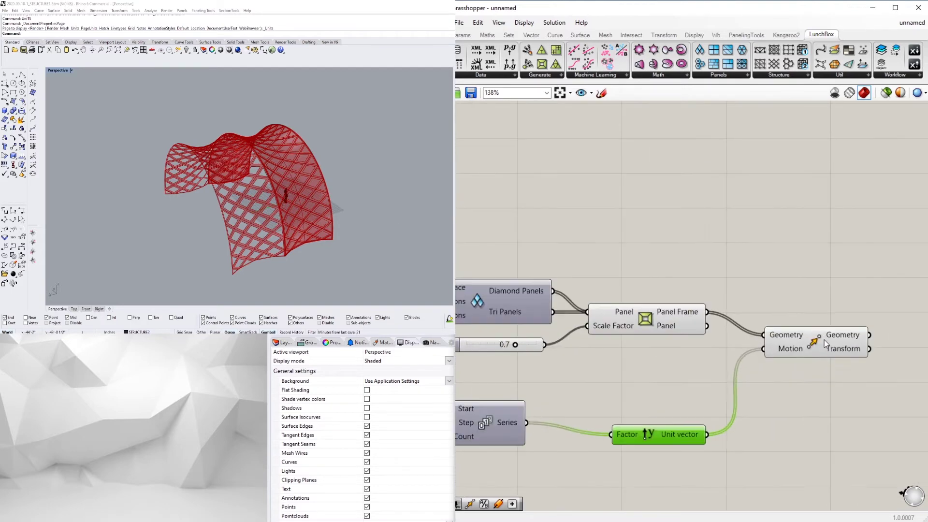
drag(817, 342, 829, 303)
Step: Add the outputs of both Pipe components to the Move's Geometry input
scroll(829, 305, down, 5)
right_drag(820, 329, 843, 360)
click(595, 282)
drag(615, 280, 828, 330)
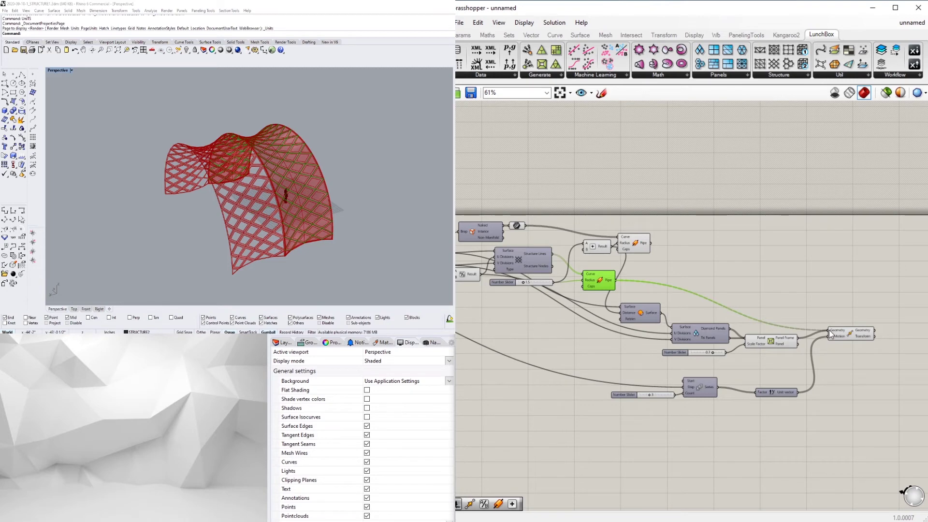
shift+drag(651, 243, 828, 330)
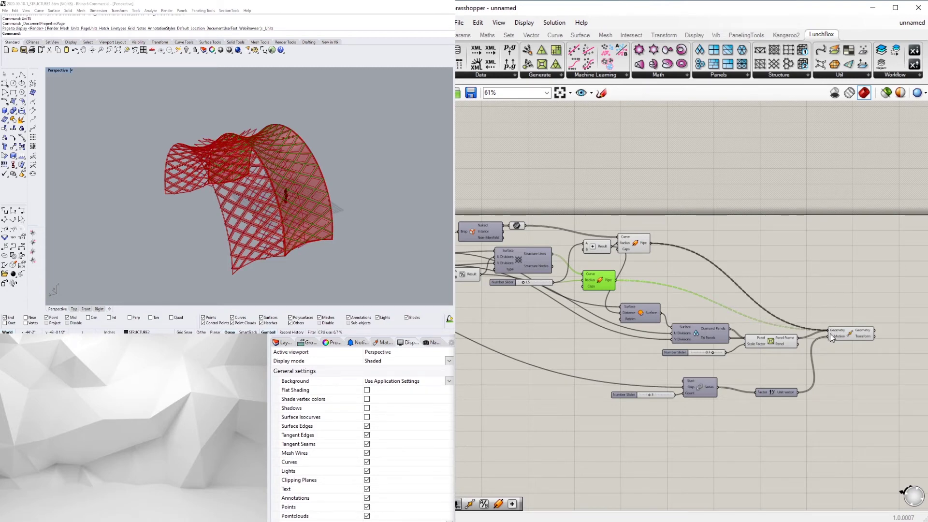
Step: Flatten the Move's Geometry input and shift the Move component farther from the Panel Frame
scroll(829, 335, up, 4)
right_click(848, 323)
click(871, 404)
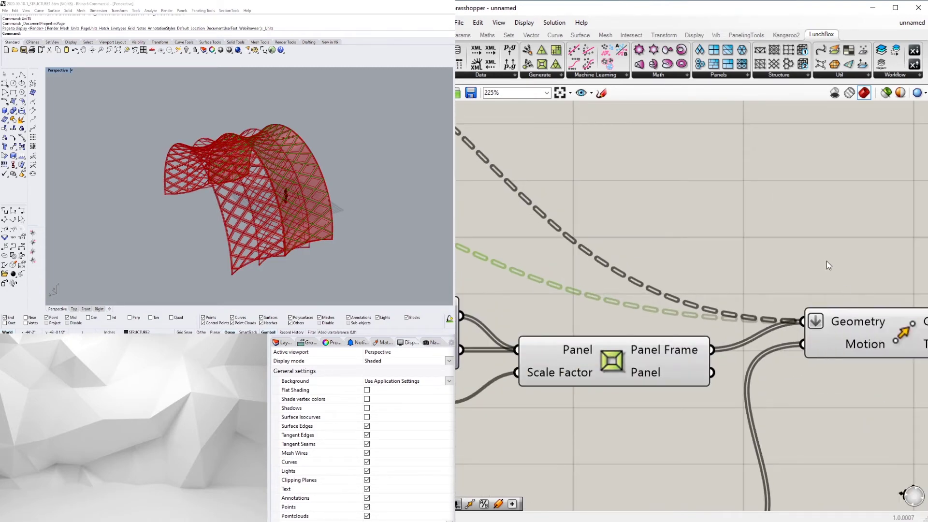
right_drag(727, 260, 540, 222)
drag(719, 306, 773, 316)
click(686, 269)
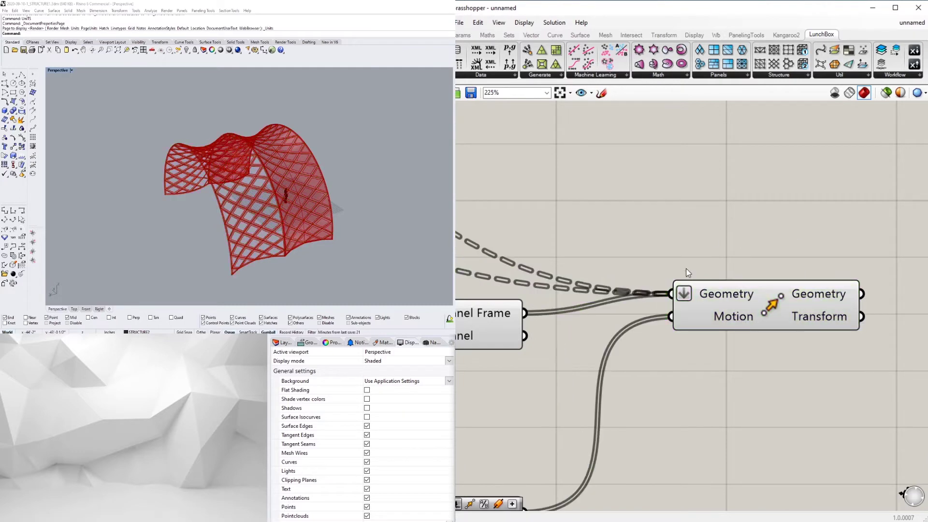
Step: Add the Panel output of the Panel Frame component to the Move's Geometry input
scroll(686, 269, down, 3)
right_drag(655, 301, 644, 309)
scroll(595, 313, up, 2)
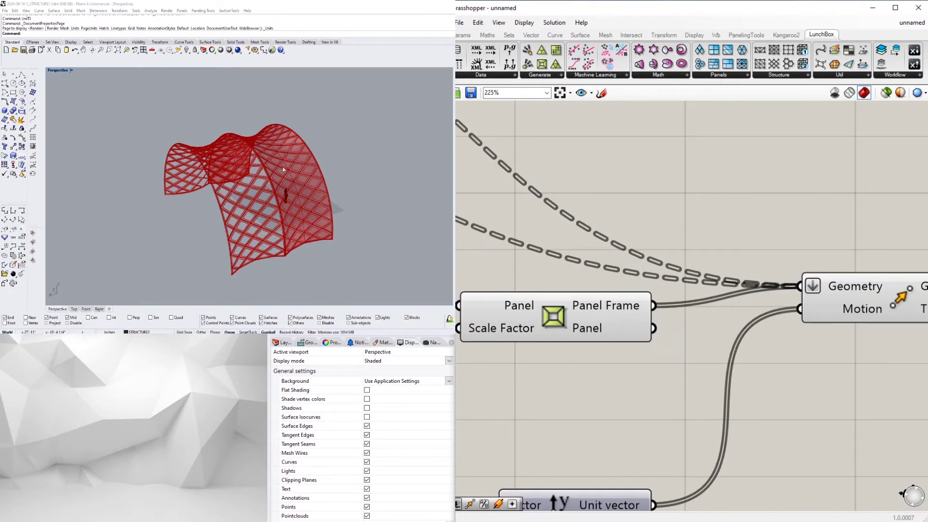
right_drag(284, 169, 338, 171)
drag(654, 328, 801, 286)
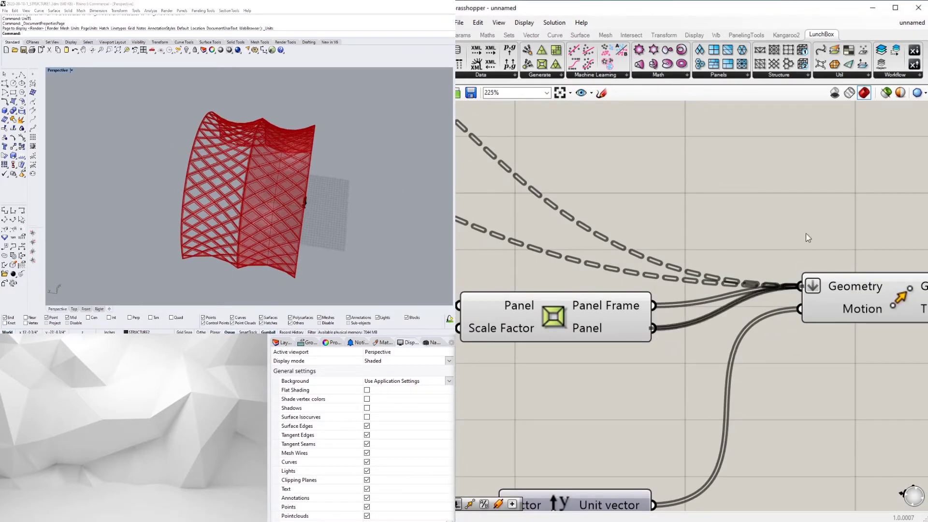
Step: Reposition the Series' Count slider slightly lower beside the Series component
scroll(798, 203, down, 3)
right_drag(666, 289, 851, 305)
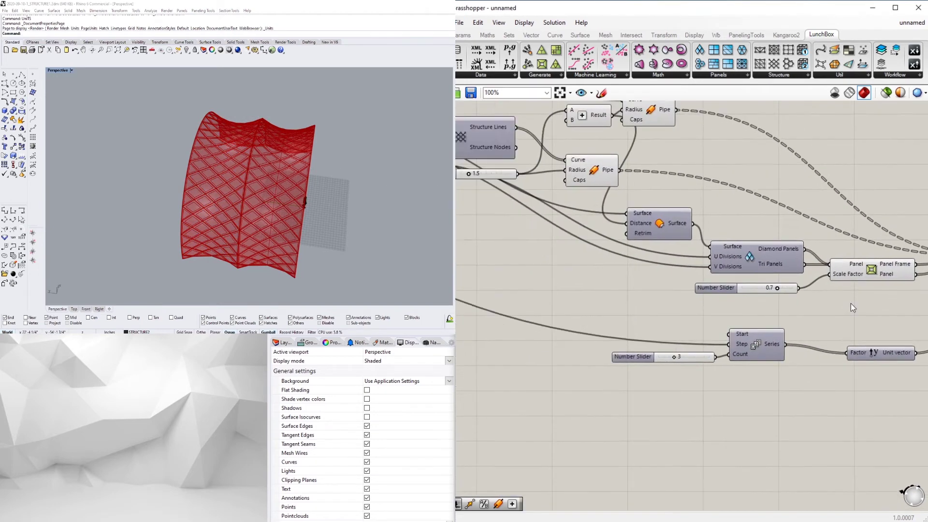
scroll(840, 348, up, 1)
right_drag(839, 349, 811, 347)
right_drag(613, 360, 801, 357)
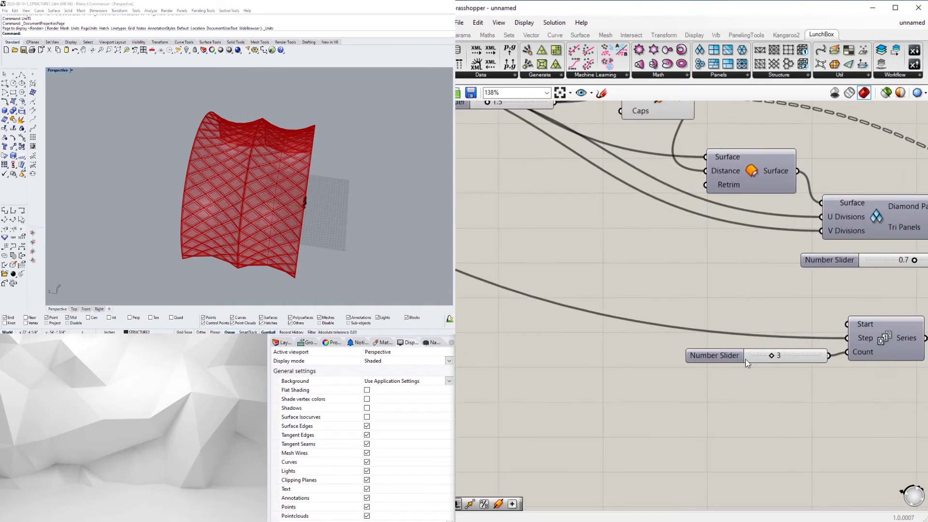
drag(721, 360, 714, 370)
click(794, 397)
Step: Highlight the Move component to examine the copied arch and reposition the Unit Y component
scroll(793, 397, down, 3)
right_drag(793, 397, 651, 394)
right_drag(866, 379, 691, 379)
click(753, 293)
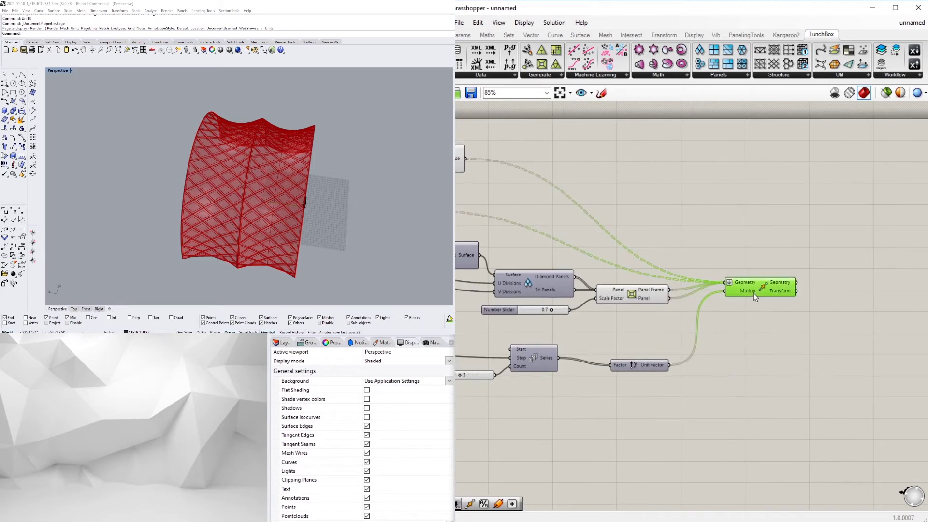
right_drag(639, 364, 756, 365)
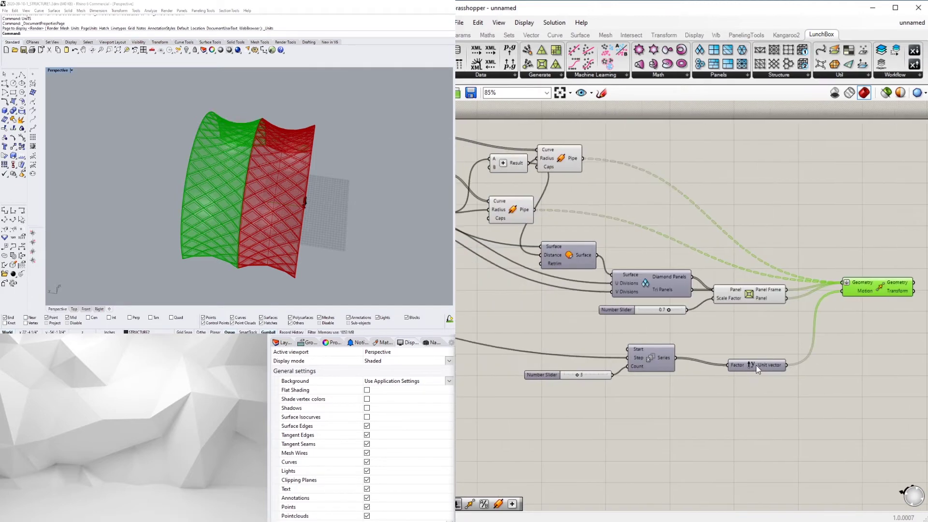
click(790, 341)
drag(790, 341, 772, 368)
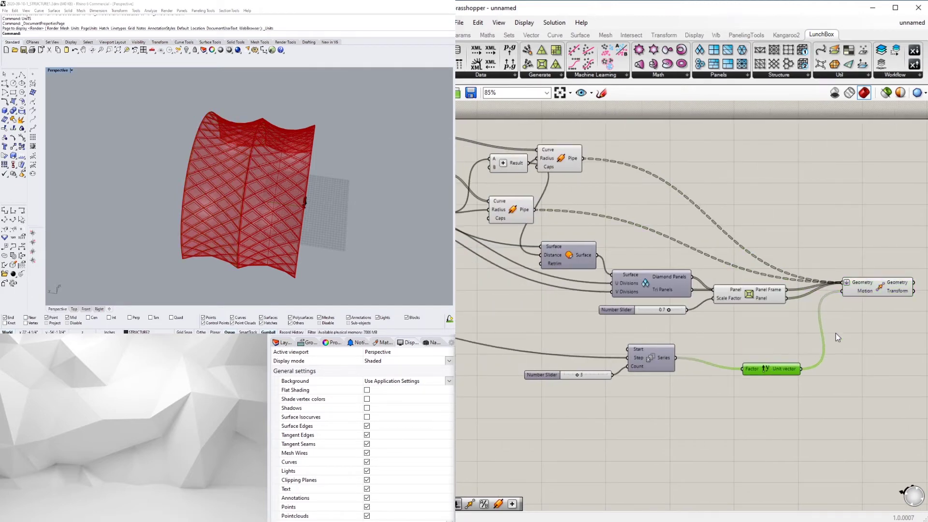
click(868, 288)
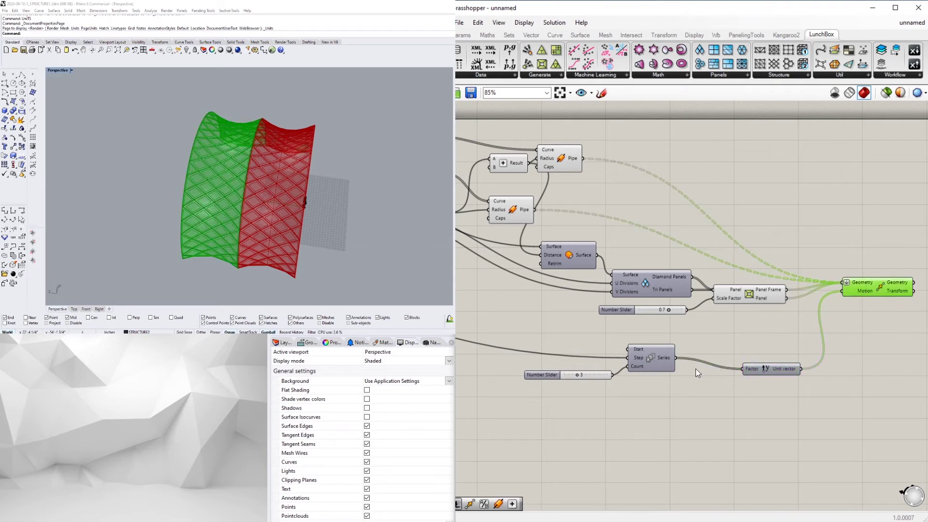
Step: Set the Series' Count slider to 6 and graft the Move component's Geometry input
drag(588, 374, 595, 374)
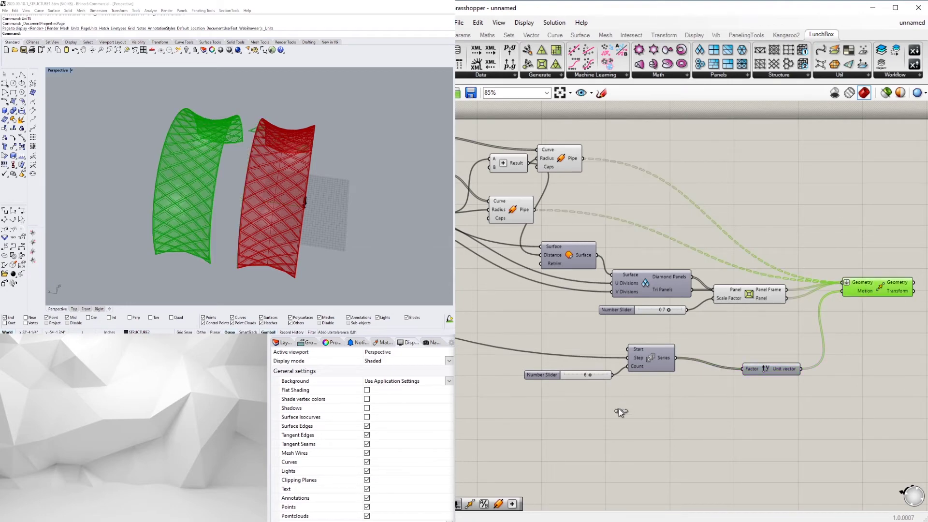
click(618, 412)
right_click(847, 283)
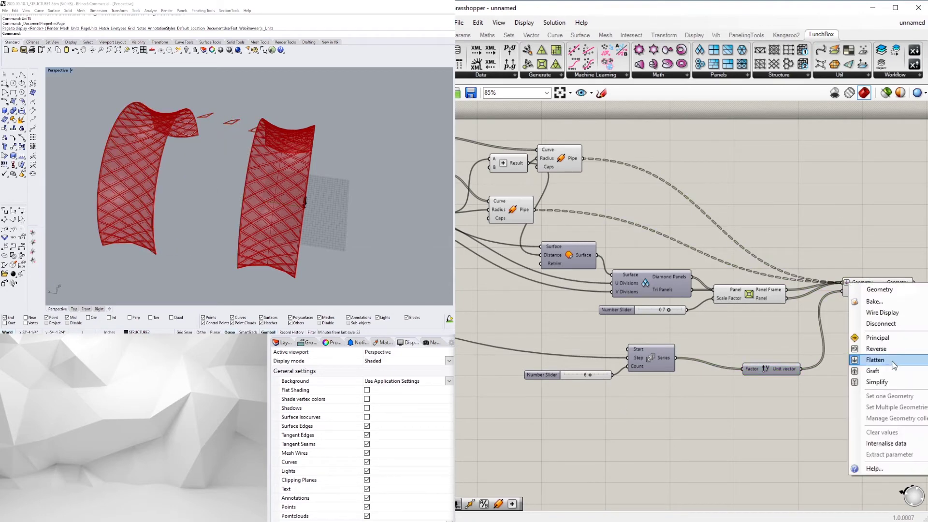
click(888, 372)
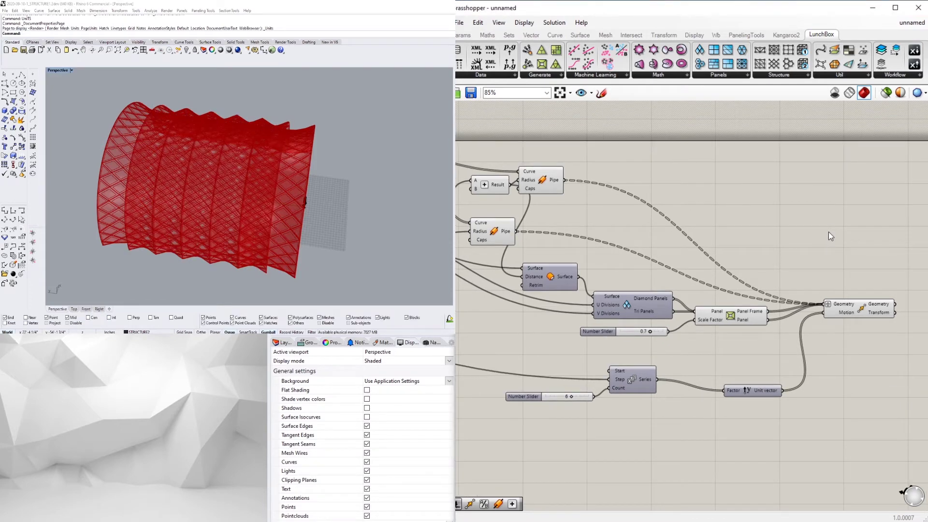
scroll(629, 393, down, 1)
right_drag(629, 392, 813, 351)
scroll(815, 352, up, 2)
click(836, 385)
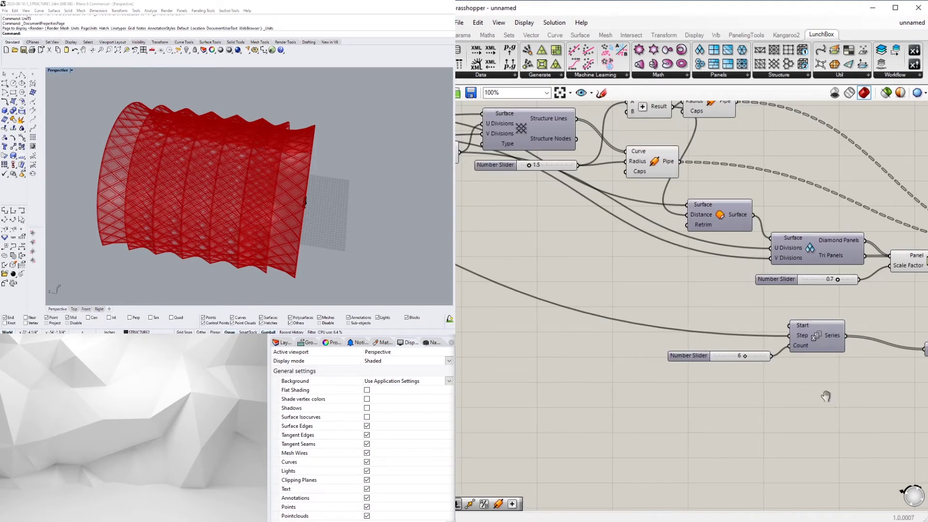
right_drag(826, 396, 927, 413)
double_click(677, 373)
text(/)
key(Return)
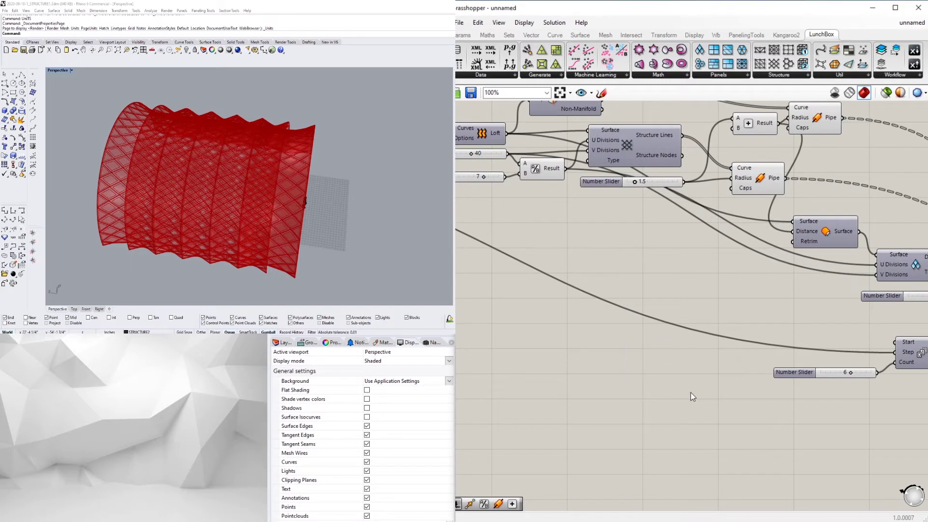
Step: Set the Series' Count slider to 3
scroll(848, 375, up, 3)
double_click(845, 369)
text(3)
key(Return)
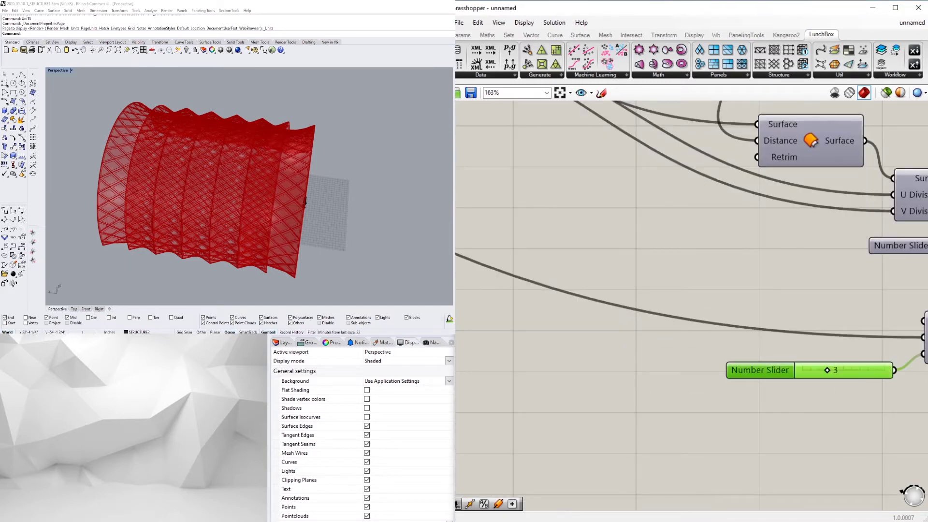
Step: Add a Multiplication component before the Series and wire the bay-depth value that feeds the Series' Step into its A input
double_click(582, 356)
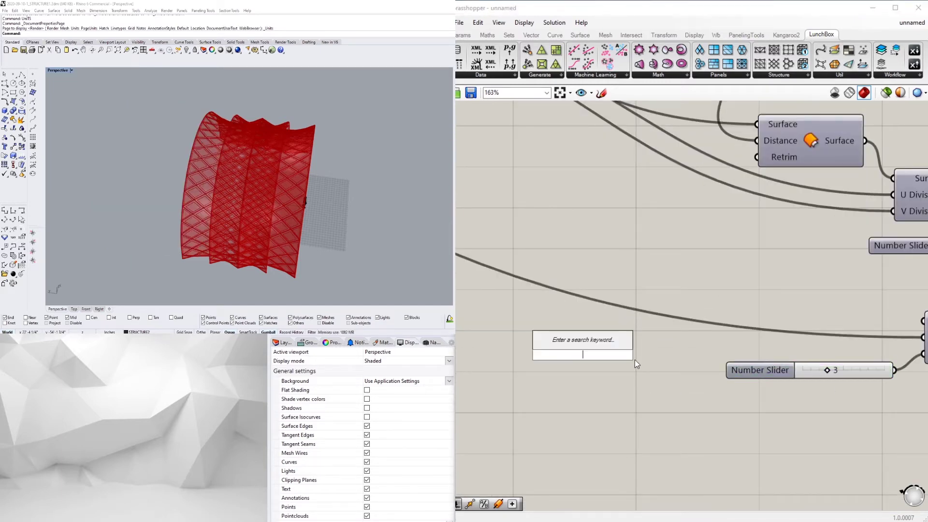
text(*)
key(Return)
scroll(674, 338, down, 7)
right_drag(629, 356, 841, 367)
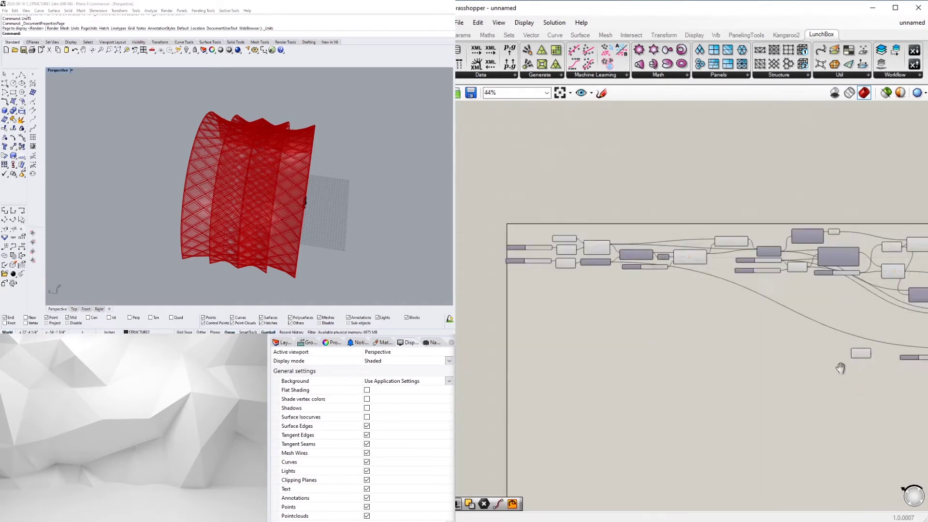
scroll(688, 295, up, 3)
right_drag(688, 295, 636, 254)
scroll(515, 274, down, 1)
right_drag(511, 275, 588, 286)
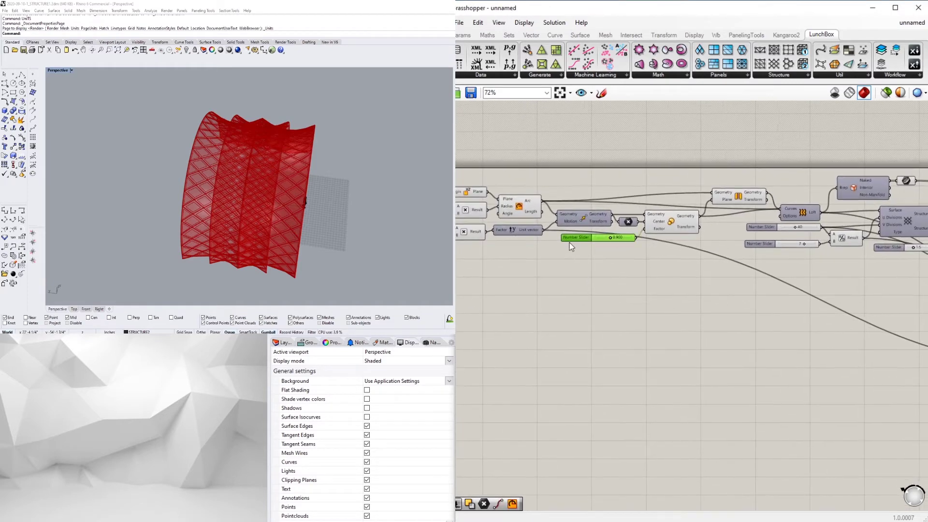
drag(570, 246, 757, 325)
click(540, 234)
Step: Replace the Series' Step source with the Multiplication Result and place the Multiplication component closer to the Series
scroll(544, 233, down, 3)
scroll(755, 314, up, 3)
right_drag(835, 335, 725, 322)
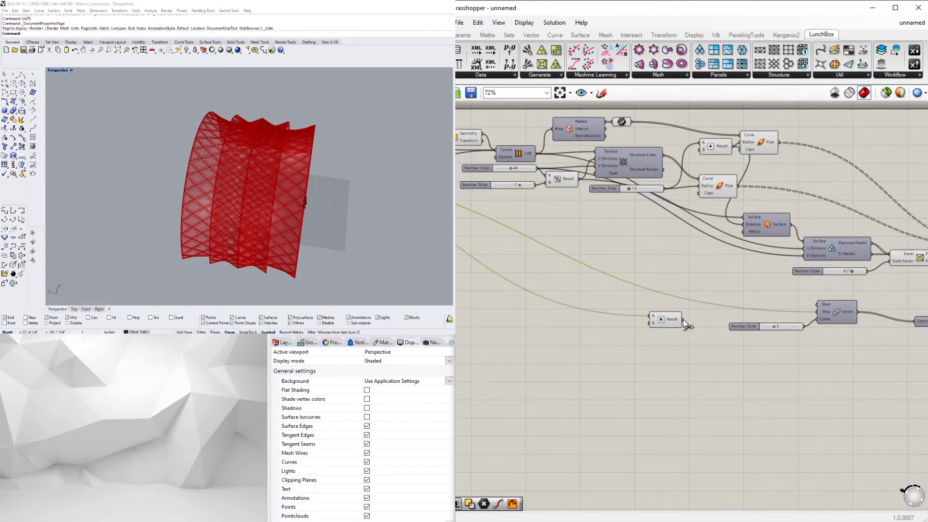
drag(686, 325, 817, 312)
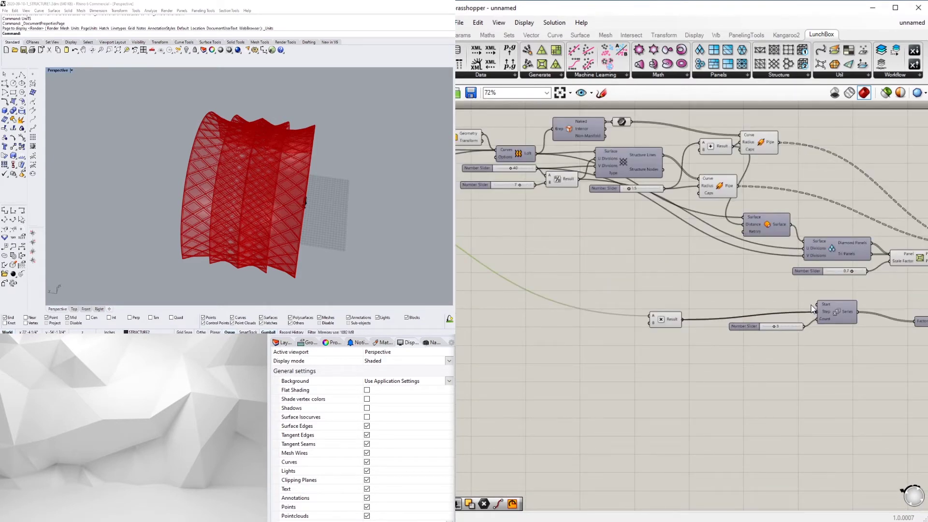
scroll(695, 273, up, 2)
drag(643, 305, 813, 287)
click(663, 347)
scroll(662, 347, down, 5)
right_drag(850, 358, 637, 344)
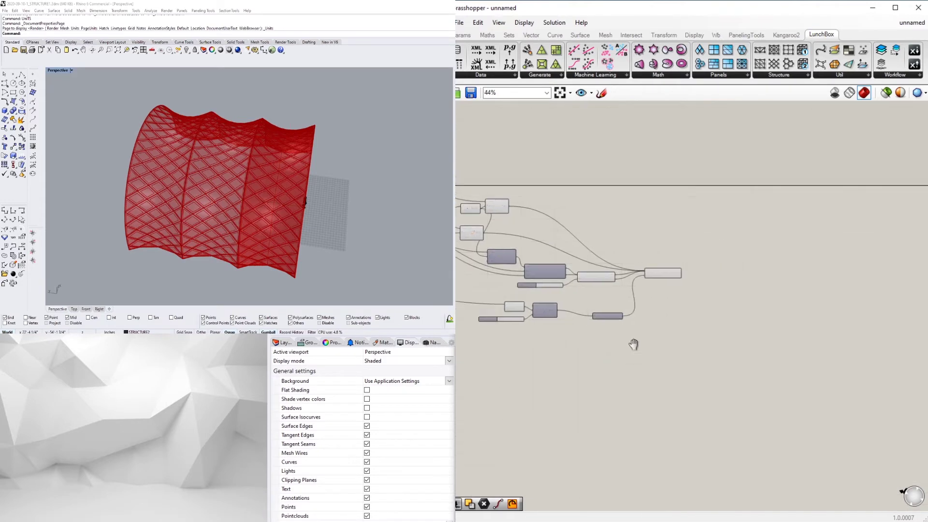
scroll(642, 276, up, 3)
right_drag(643, 276, 894, 319)
scroll(894, 319, up, 1)
drag(828, 341, 582, 157)
scroll(744, 187, down, 2)
drag(799, 302, 489, 126)
middle_click(535, 129)
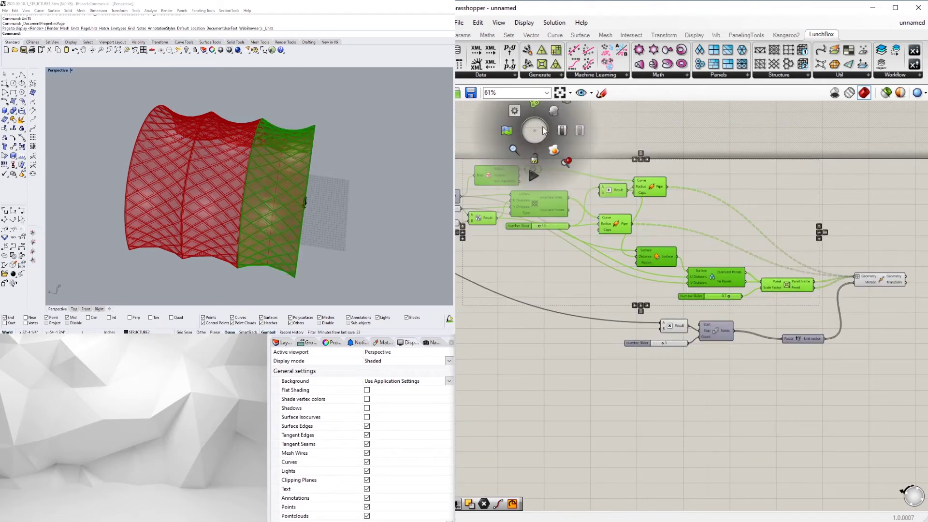
click(569, 165)
key(ctrl+z)
click(721, 161)
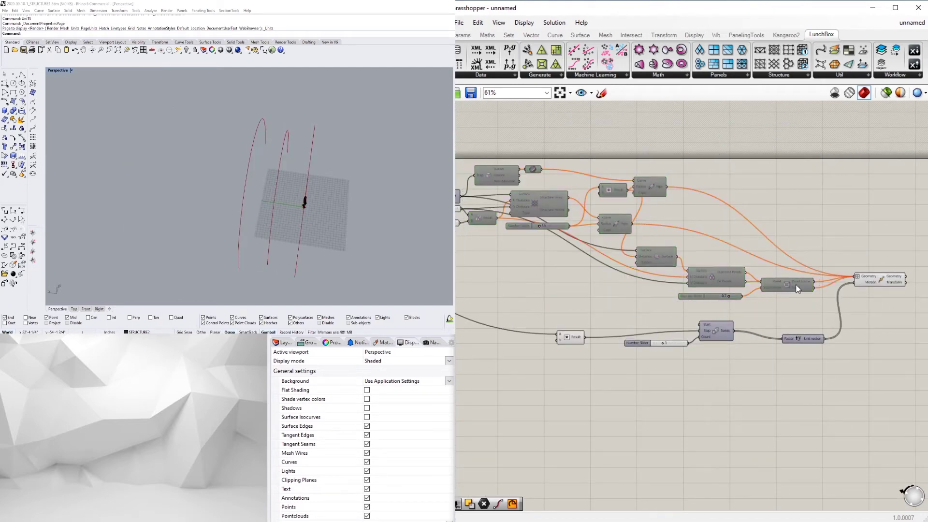
drag(802, 300, 498, 125)
key(space)
click(528, 124)
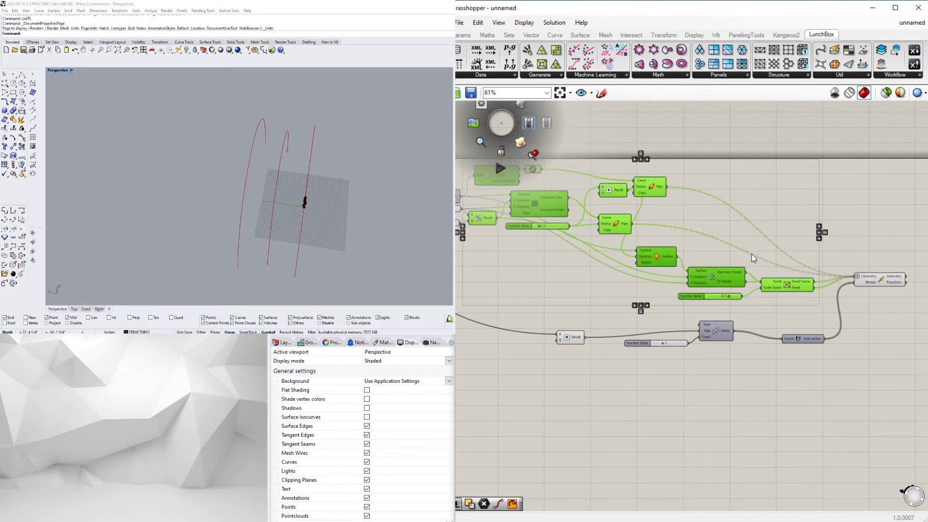
Step: Turn off the preview of the selected pipe, offset surface, diamond panel and Panel Frame components feeding the Move
right_click(643, 189)
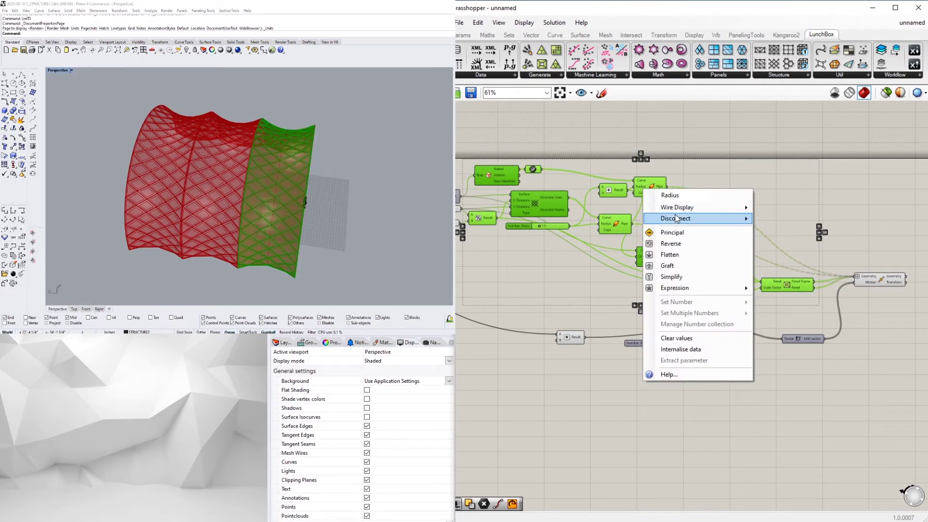
scroll(646, 179, up, 1)
middle_click(647, 179)
scroll(647, 179, down, 1)
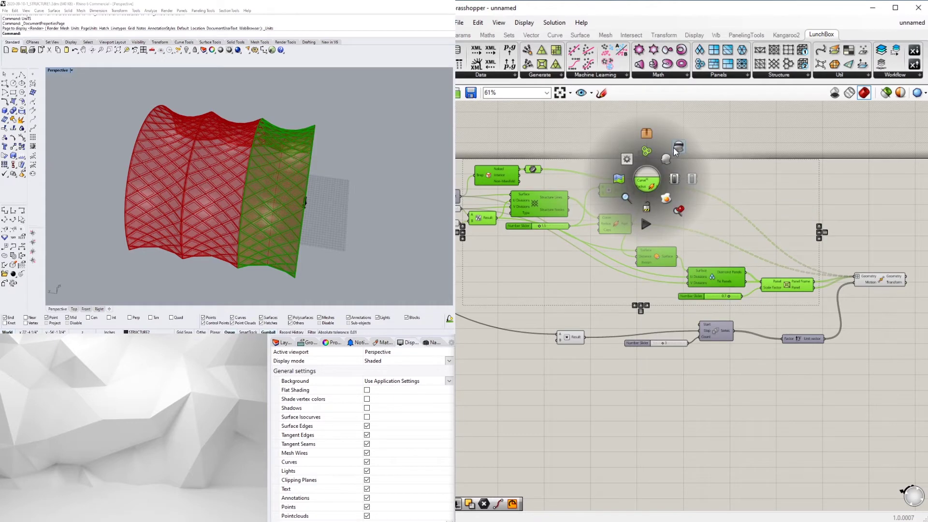
click(676, 148)
click(760, 164)
Step: Move the Offset Surface, diamond panel and Panel Frame components together up beside the two Pipe components
right_drag(669, 418, 726, 474)
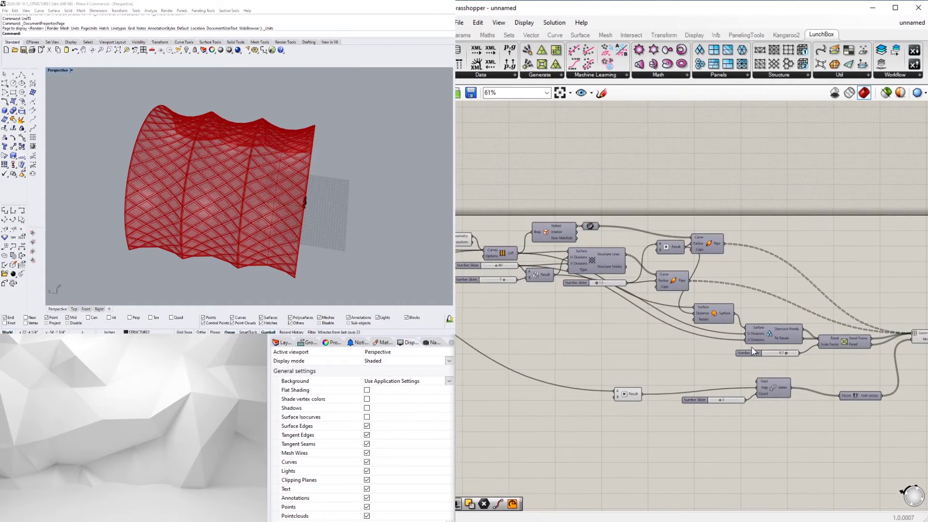
scroll(727, 316, up, 2)
scroll(728, 318, down, 3)
right_drag(810, 344, 725, 300)
right_drag(847, 324, 775, 337)
drag(776, 333, 587, 272)
key(ctrl+z)
drag(781, 323, 551, 267)
drag(561, 282, 615, 249)
click(729, 213)
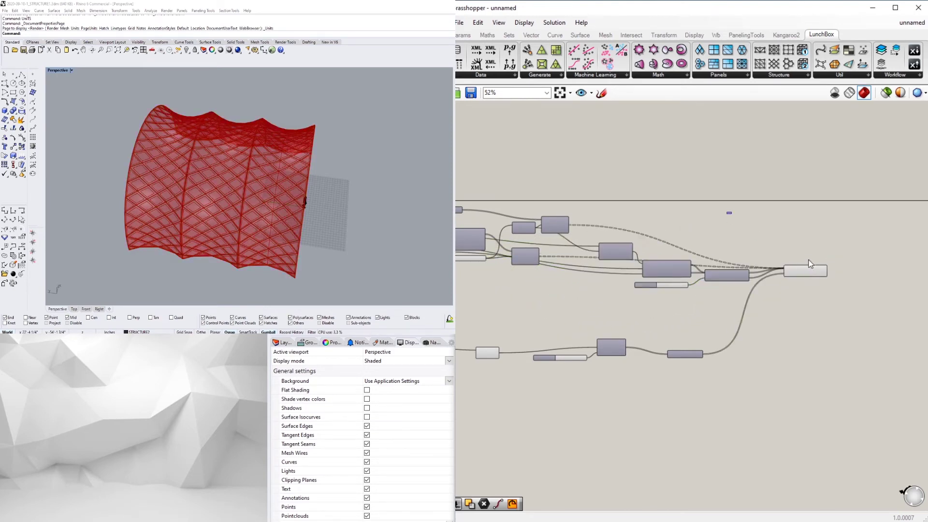
Step: Raise the Move component slightly and arrange the Offset Surface directly below the upper Pipe, next to the Addition component
drag(807, 268, 818, 249)
click(640, 235)
scroll(633, 245, up, 5)
click(579, 243)
drag(578, 243, 528, 223)
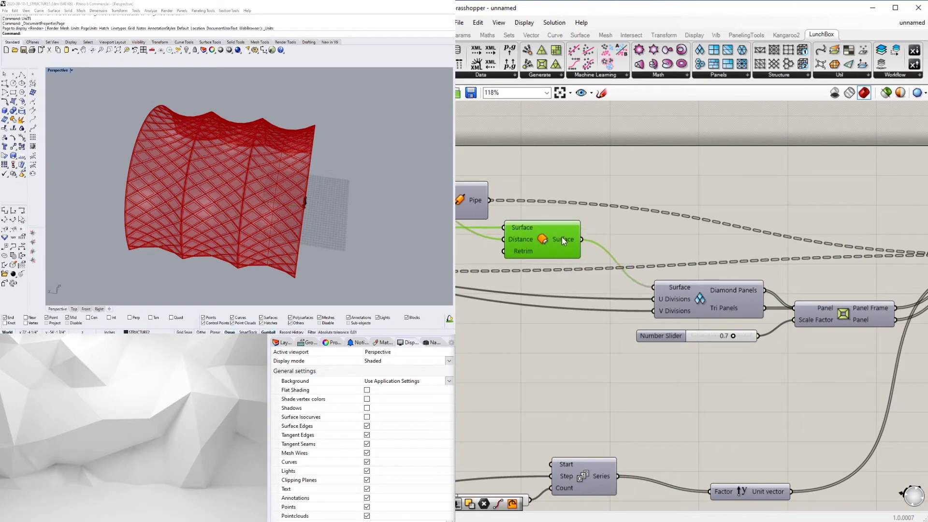
right_drag(476, 233, 758, 252)
drag(728, 226, 750, 212)
drag(818, 253, 763, 254)
click(807, 306)
right_drag(807, 306, 561, 314)
scroll(702, 302, down, 1)
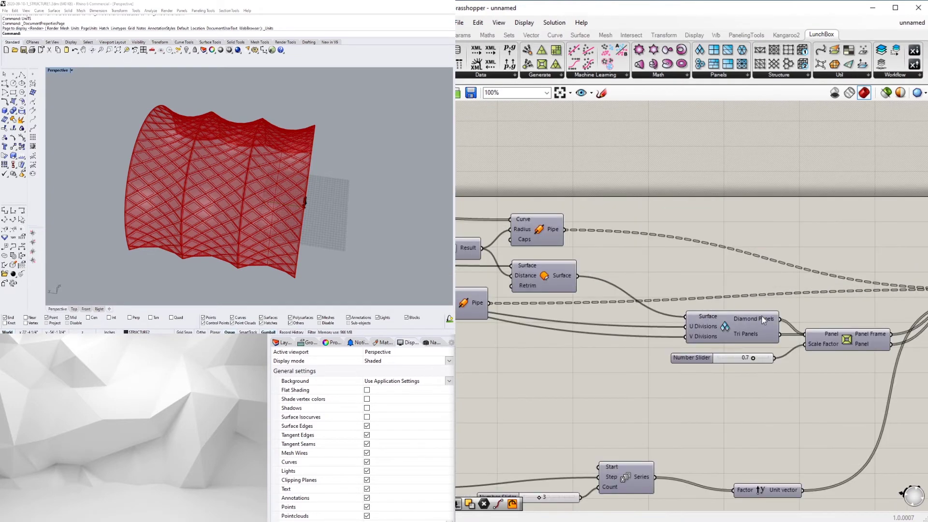
Step: Shift the diamond panel and Panel Frame components closer to the Offset Surface and lower the Move component slightly
scroll(755, 309, down, 7)
drag(820, 315, 658, 259)
scroll(660, 286, up, 6)
drag(635, 305, 600, 304)
click(627, 266)
drag(850, 282, 871, 298)
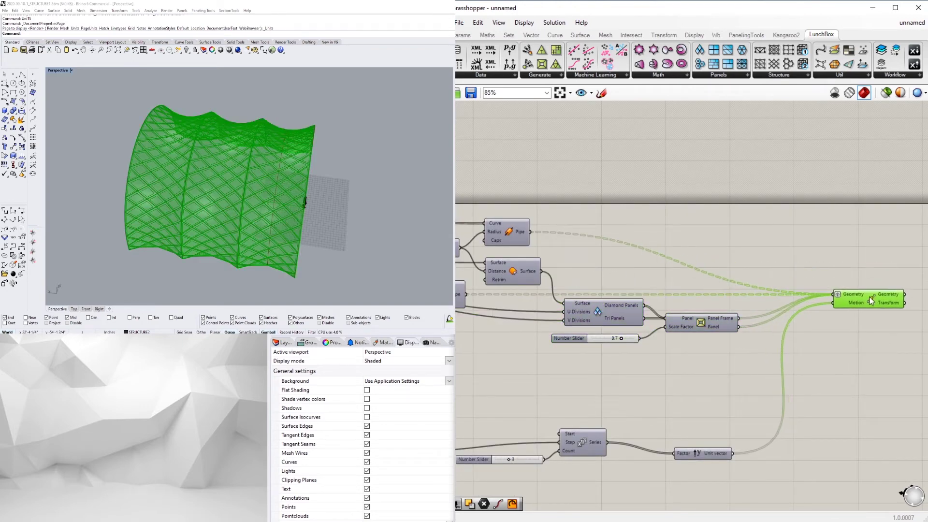
click(719, 274)
Step: Move the Multiplication, Count slider, Series and Unit Y components together up toward the panel components
scroll(677, 292, down, 3)
right_drag(677, 293, 805, 266)
scroll(712, 408, down, 1)
drag(828, 433, 549, 338)
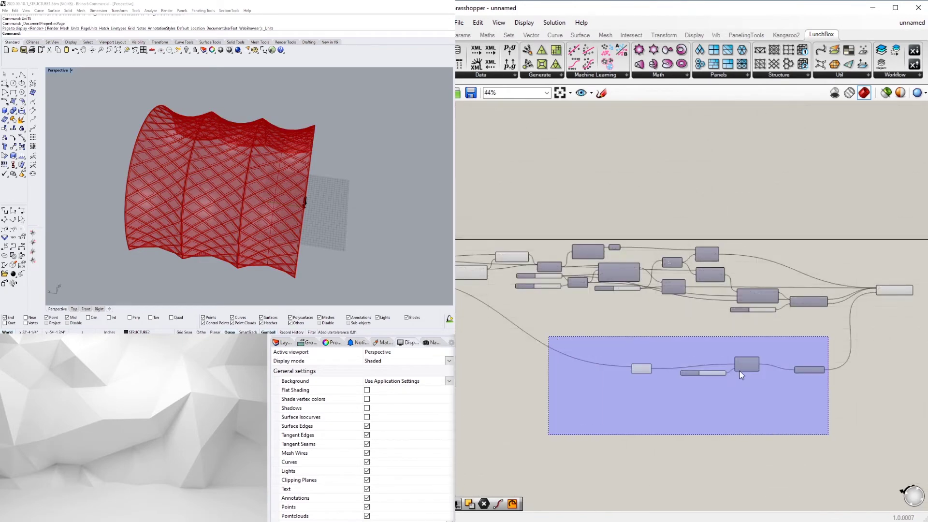
scroll(769, 372, up, 3)
drag(835, 369, 834, 305)
click(749, 324)
Step: Pack the Series, Count slider and Multiplication tightly beside the Unit Y component and nudge the whole group up
scroll(720, 297, up, 2)
drag(724, 301, 790, 318)
click(623, 318)
drag(624, 322, 695, 329)
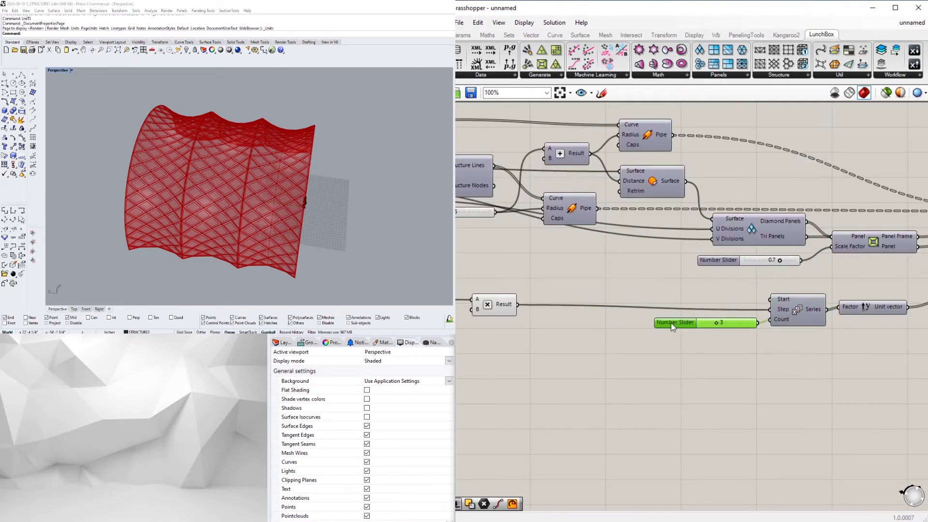
drag(487, 304, 729, 301)
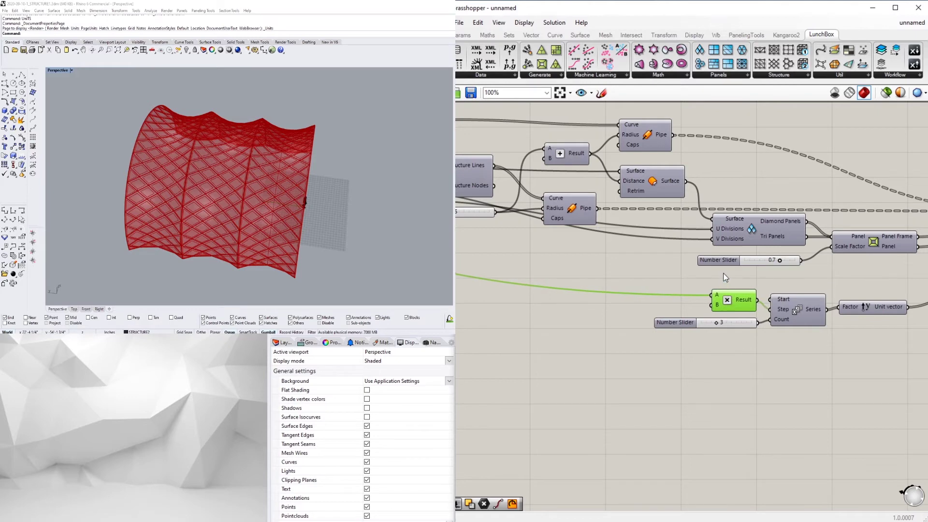
scroll(794, 335, down, 1)
drag(828, 369, 529, 310)
drag(667, 333, 669, 322)
click(665, 386)
Step: Line up the first Unit Y component, its Multiplication and the 10.000 slider in a lower row beneath the arc inputs
scroll(664, 390, down, 5)
right_drag(460, 368, 705, 324)
scroll(704, 325, up, 4)
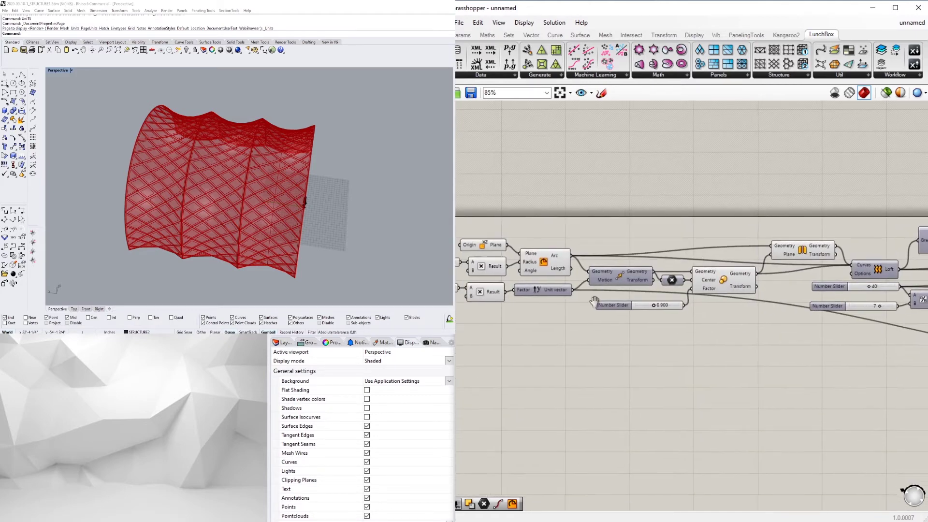
drag(565, 296, 563, 317)
click(579, 371)
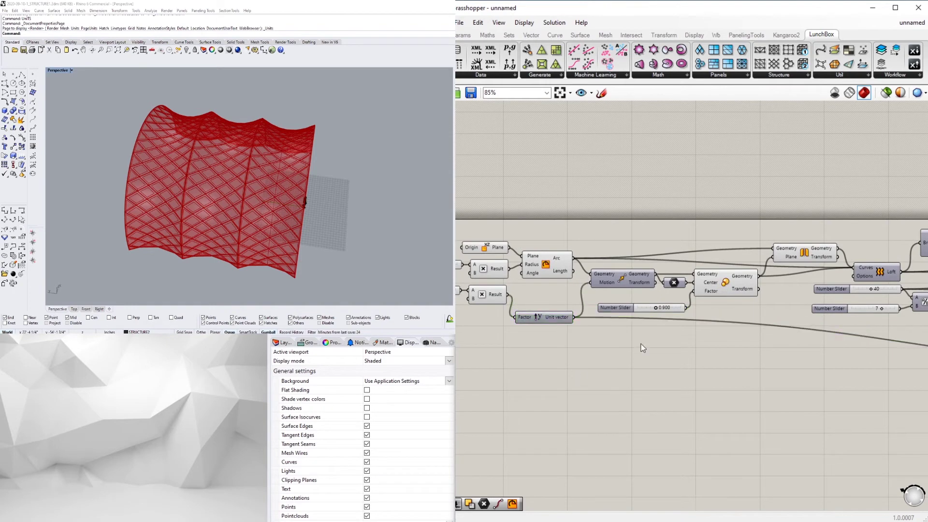
right_drag(641, 344, 822, 344)
scroll(635, 318, up, 4)
click(707, 284)
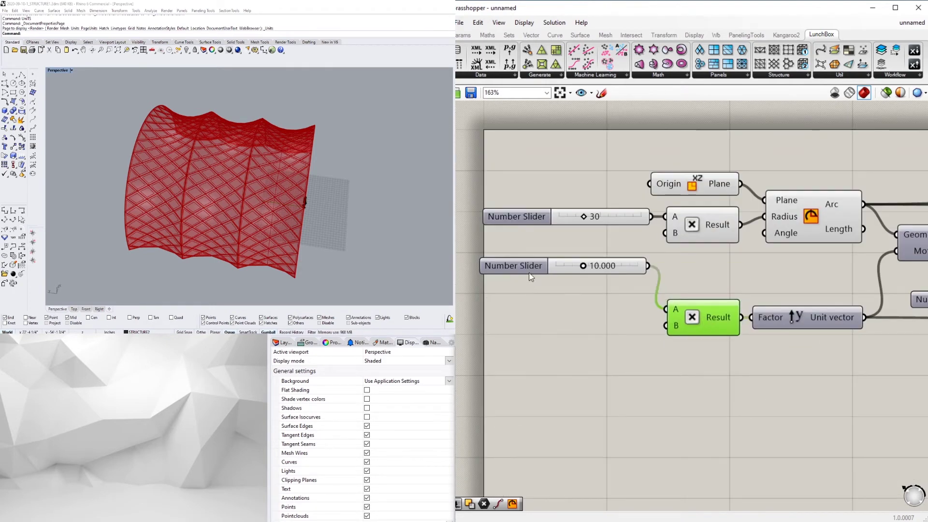
drag(531, 277, 532, 322)
click(660, 384)
Step: Set the division-count slider below the Loft to 20 and examine the panels at the arch's base up close
scroll(677, 363, down, 5)
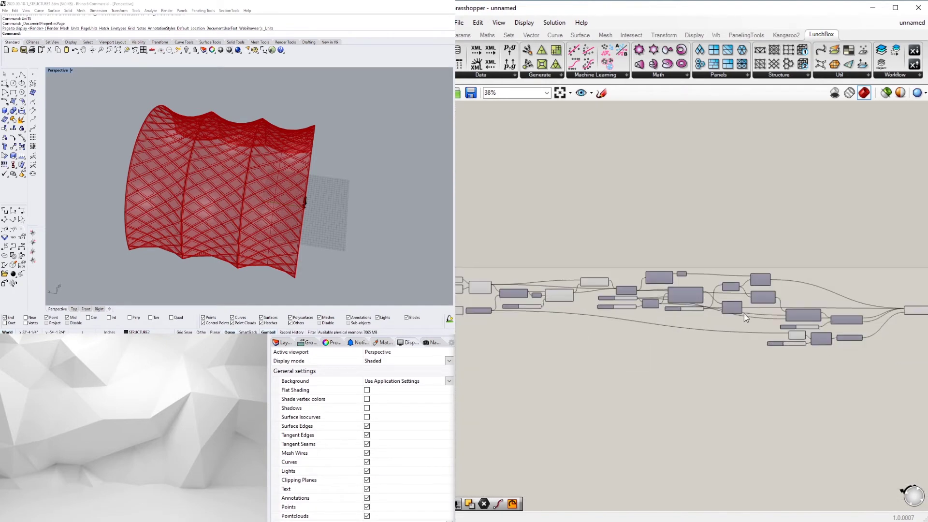
right_drag(744, 313, 644, 313)
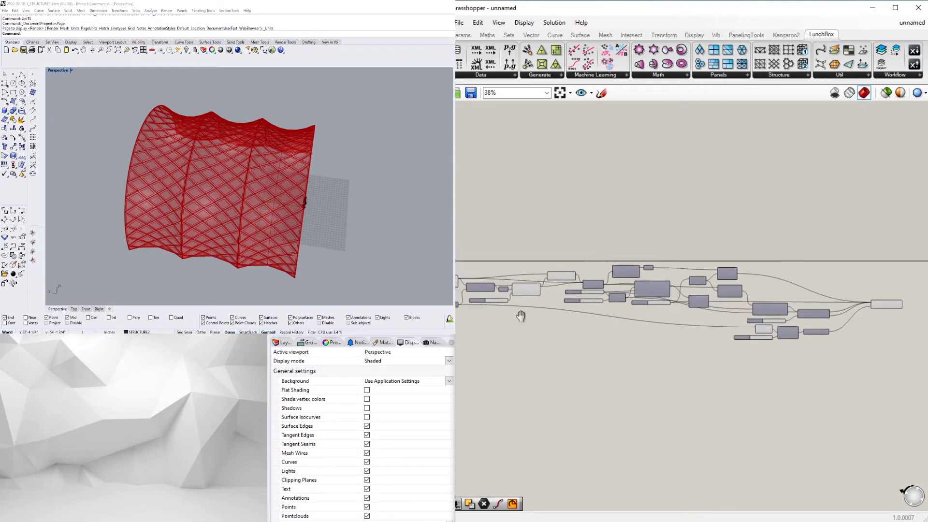
scroll(654, 309, up, 5)
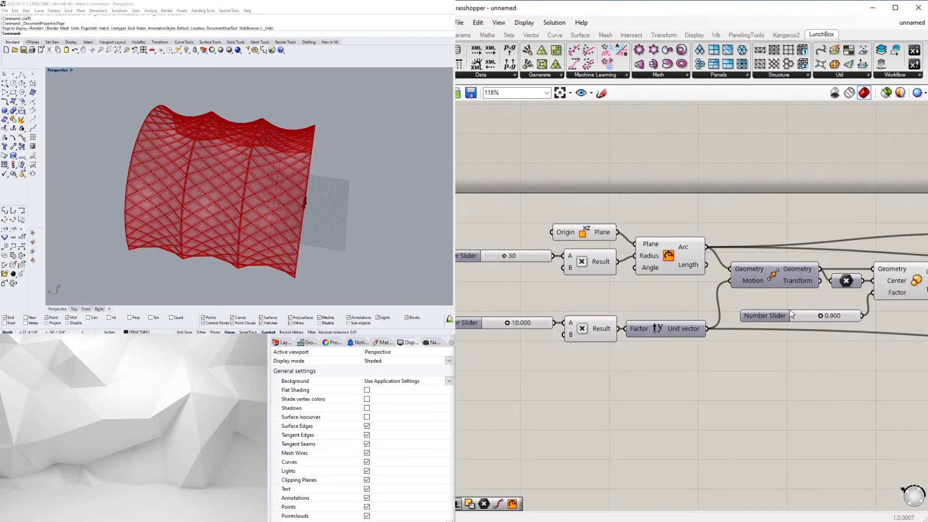
right_drag(789, 309, 656, 289)
scroll(524, 271, up, 5)
click(518, 265)
double_click(518, 269)
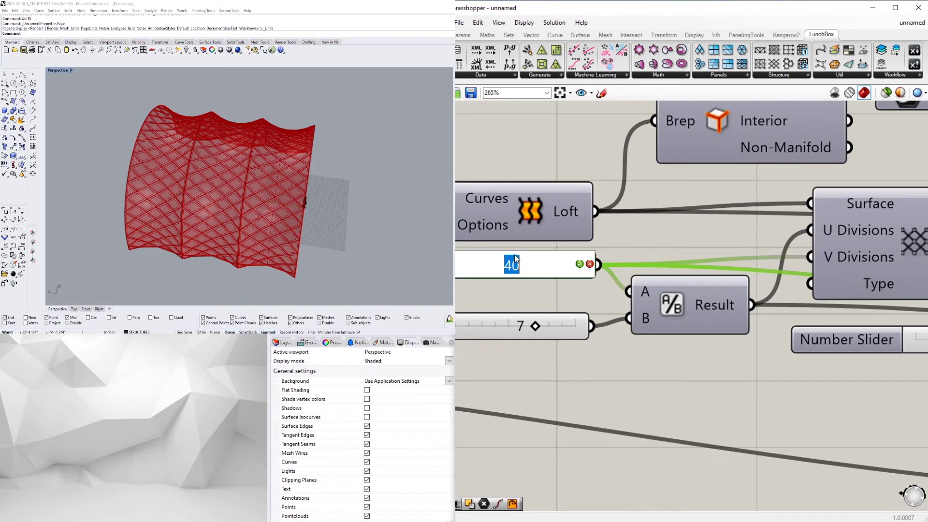
text(20)
key(Return)
right_drag(175, 223, 345, 193)
scroll(385, 233, up, 5)
right_drag(385, 233, 300, 208)
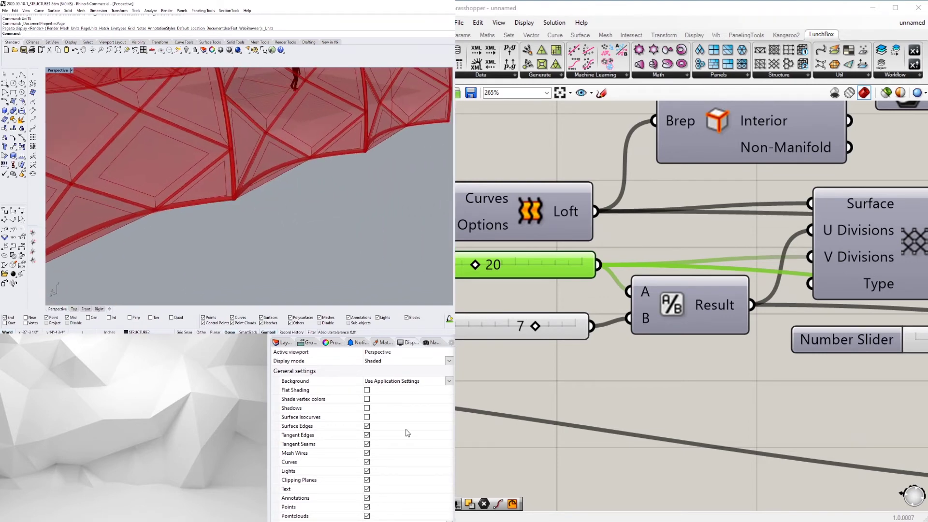
Step: Set the division-count slider to 30 and review the whole pavilion in the Perspective view
double_click(489, 265)
key(Return)
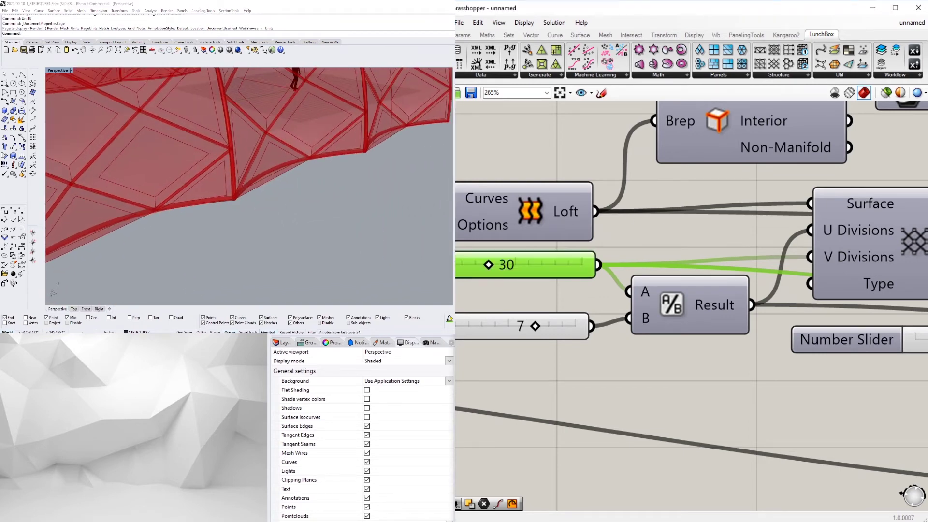
scroll(247, 146, down, 8)
right_drag(299, 178, 309, 207)
scroll(253, 202, down, 5)
scroll(841, 309, down, 3)
right_drag(880, 353, 582, 337)
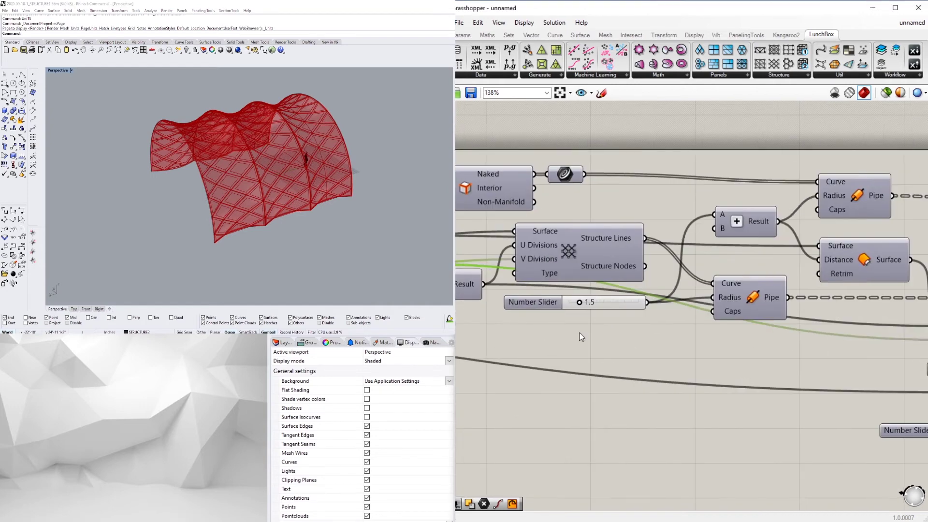
Step: Place an Addition component in the empty canvas area below the pipe components
scroll(697, 352, down, 3)
double_click(683, 384)
text(+)
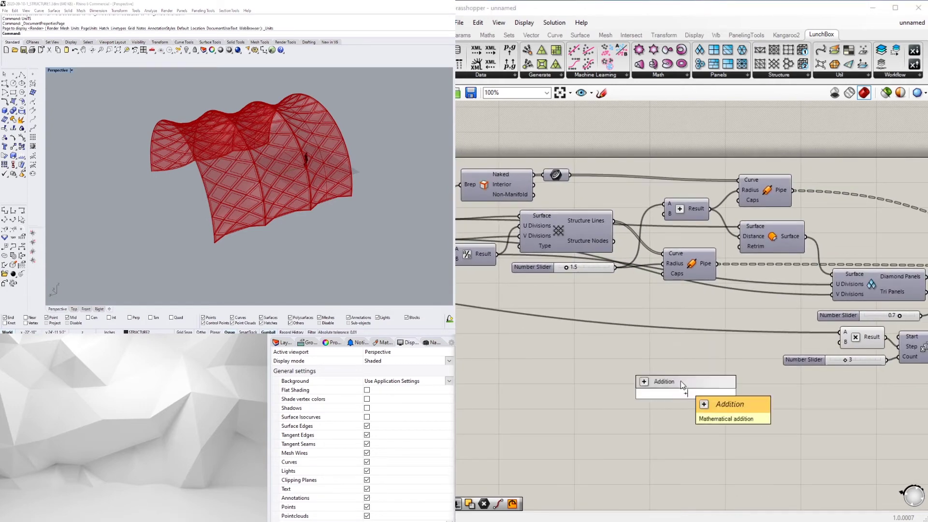
key(Return)
Step: Duplicate the 10.000 slider together with its Multiplication and place the copies beside the new Addition component
double_click(566, 416)
right_drag(475, 337, 804, 311)
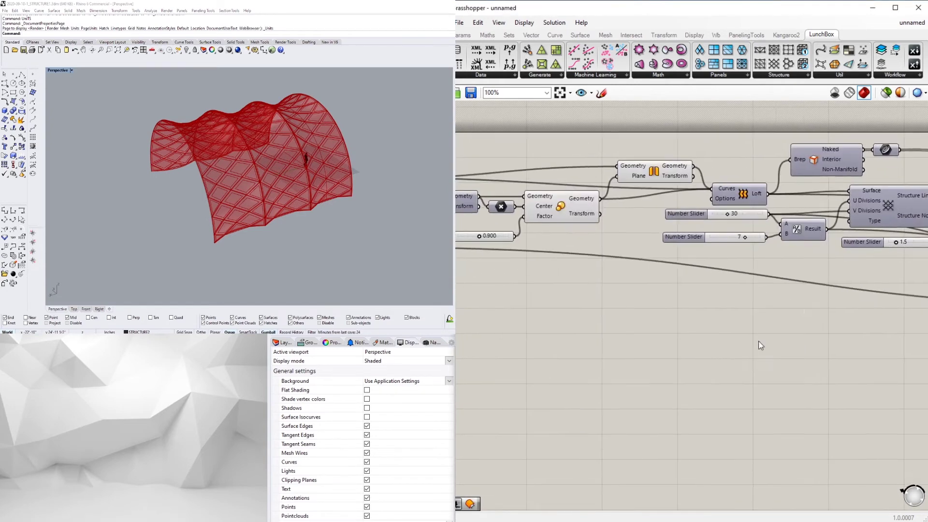
scroll(758, 340, down, 5)
right_drag(758, 341, 895, 345)
drag(622, 301, 563, 272)
scroll(595, 294, down, 1)
right_drag(595, 295, 513, 234)
alt+drag(527, 224, 828, 296)
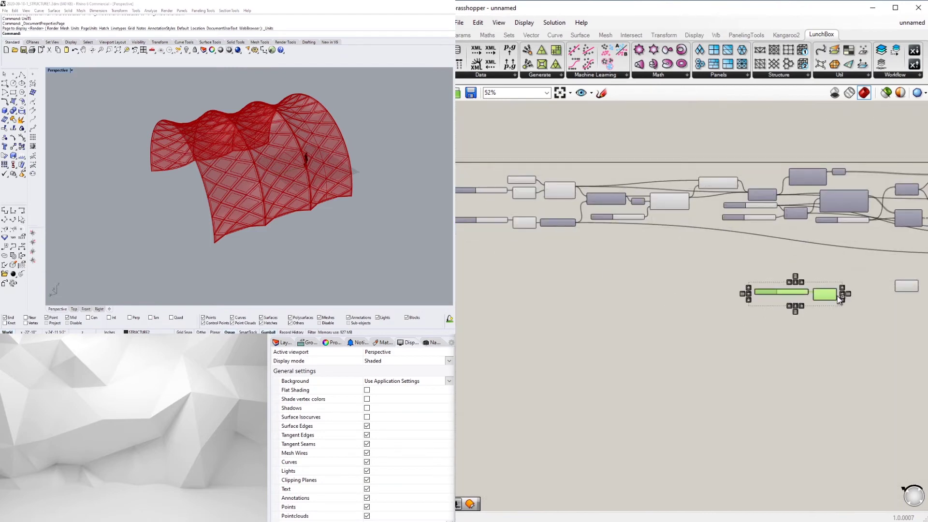
scroll(840, 298, up, 4)
Step: Feed the copied Multiplication's result into Addition input B, set its slider to 0.000 and move the Addition closer
click(830, 321)
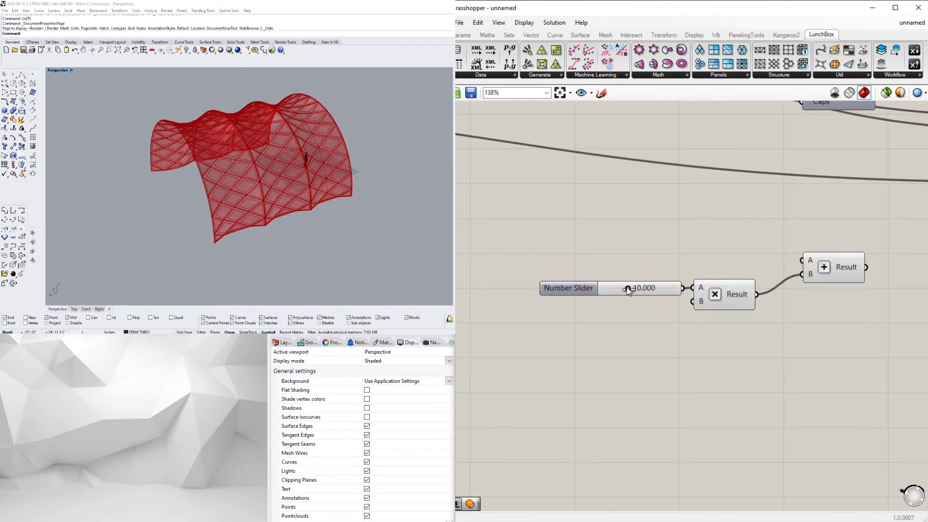
scroll(592, 292, down, 2)
drag(706, 317, 686, 319)
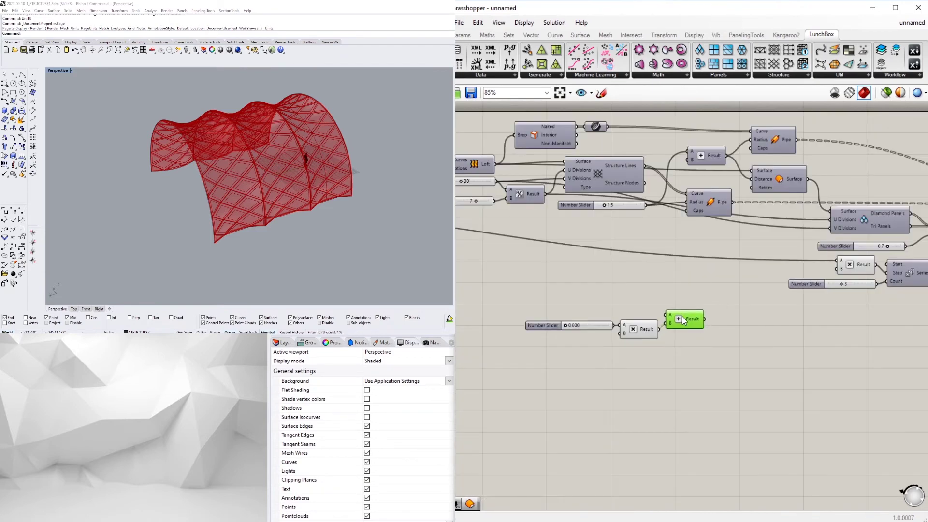
drag(663, 371, 525, 287)
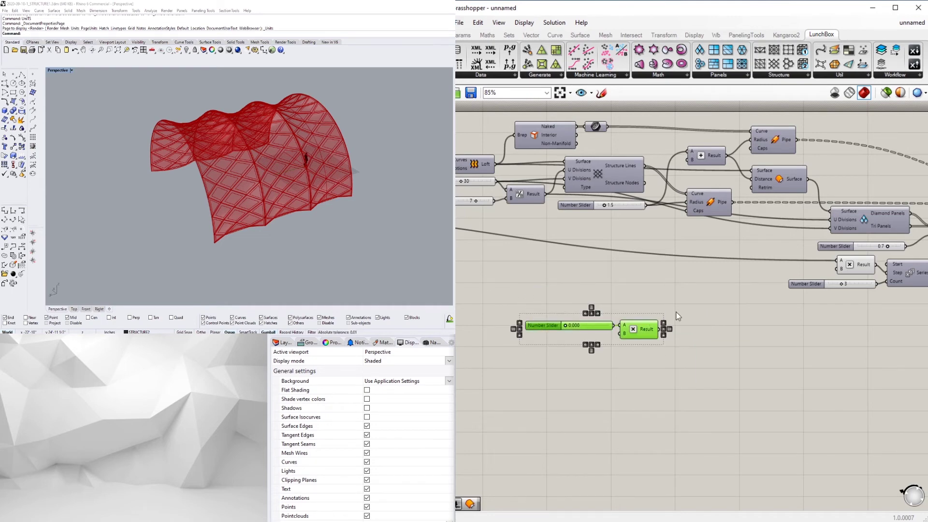
click(683, 297)
scroll(684, 297, down, 6)
scroll(513, 270, up, 5)
right_drag(611, 257, 461, 229)
scroll(648, 294, down, 4)
drag(573, 262, 785, 331)
scroll(856, 319, up, 4)
mouse_move(812, 356)
mouse_down()
mouse_move(708, 286)
mouse_move(802, 365)
mouse_up()
key(ctrl+z)
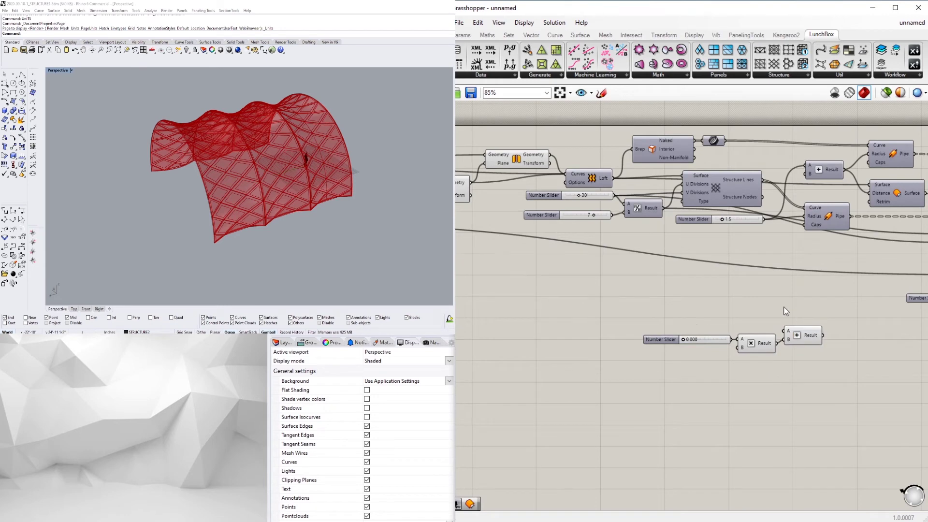
Step: Add a Unit Y component beside the new Addition and connect the Addition's result to its Factor
scroll(784, 309, down, 2)
right_drag(783, 314, 613, 309)
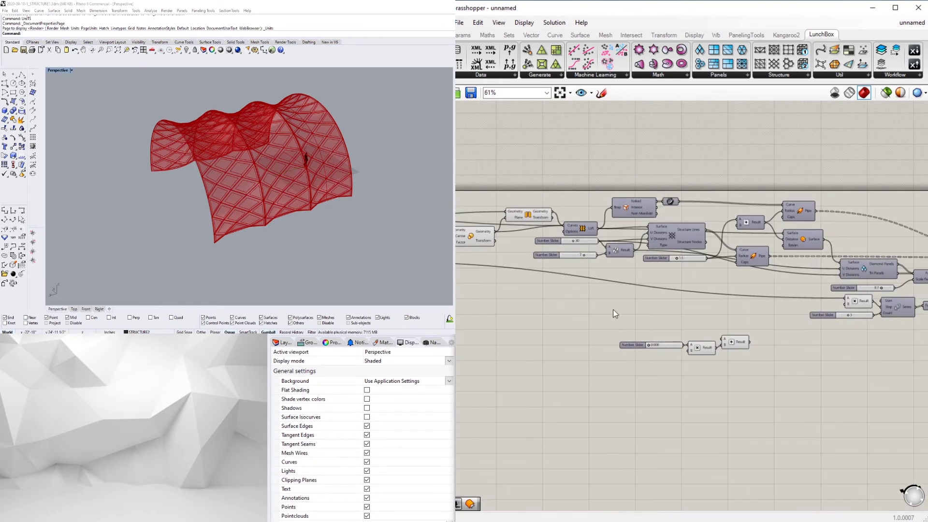
double_click(718, 320)
text(y)
click(715, 312)
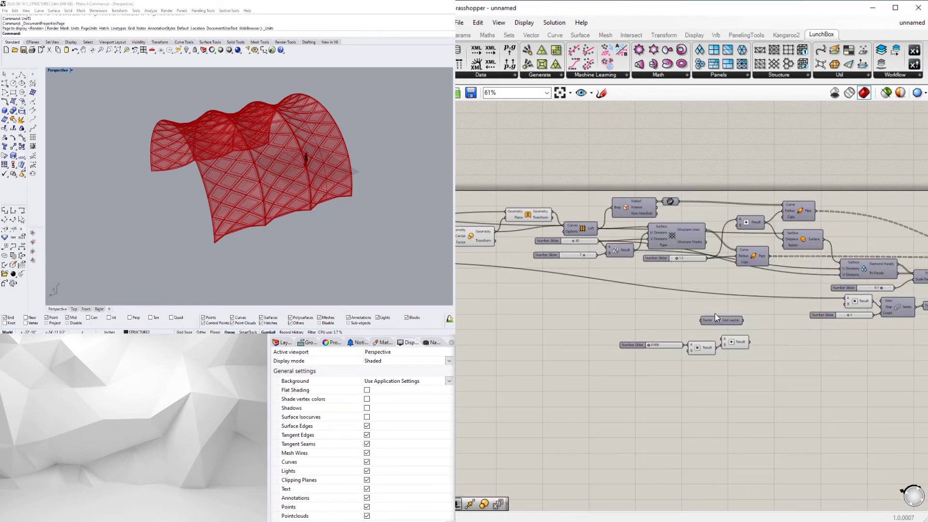
drag(728, 321, 772, 326)
click(753, 341)
Step: Wire the result of the 10.000 slider's Multiplication into input A of the new Addition
right_drag(550, 317, 773, 315)
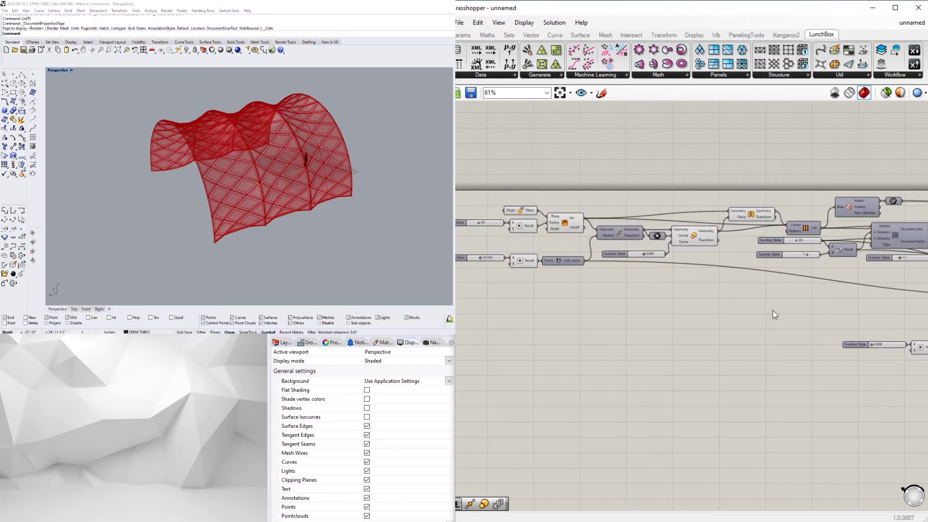
right_drag(597, 282, 629, 274)
drag(573, 250, 855, 314)
scroll(613, 274, down, 2)
scroll(828, 306, up, 2)
right_drag(554, 262, 759, 329)
scroll(676, 306, up, 5)
Step: Raise the first Unit Y component and move the 0.900 slider down beneath it to keep the wires clear
drag(674, 307, 683, 292)
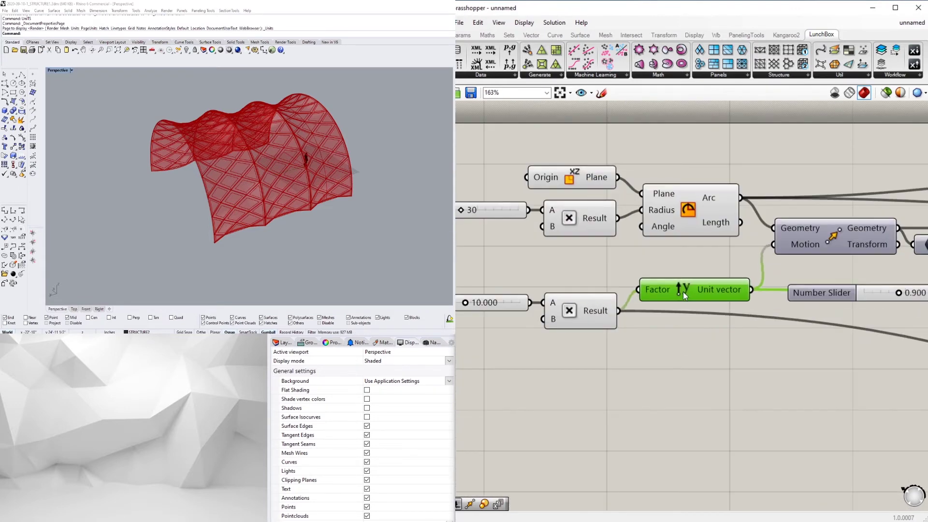
click(774, 314)
scroll(802, 312, down, 3)
right_drag(812, 312, 681, 293)
scroll(689, 290, up, 3)
drag(677, 276, 525, 363)
click(665, 416)
Step: Align the new slider, Multiplication, Addition and Unit Y in one compact row beneath the structure components
scroll(665, 415, down, 3)
right_drag(811, 465, 679, 332)
scroll(679, 331, down, 2)
click(765, 333)
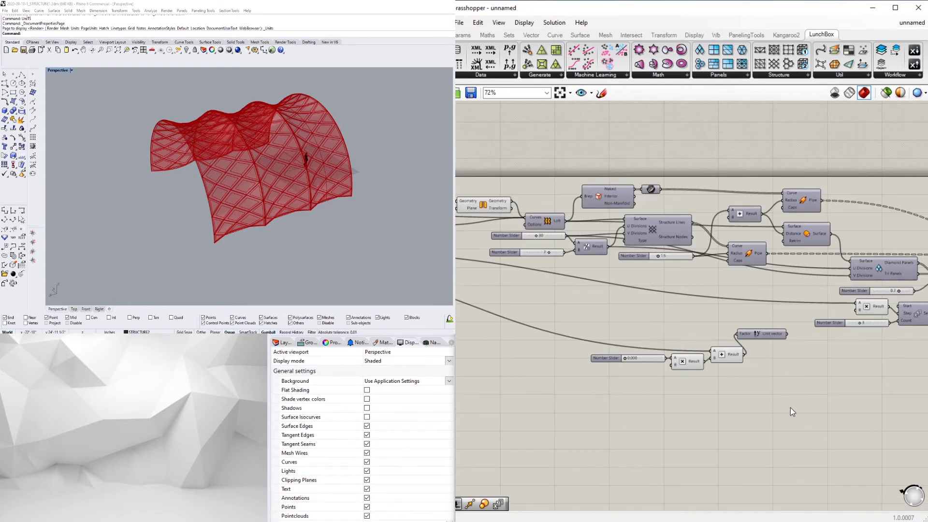
drag(777, 418, 584, 332)
drag(779, 358, 749, 333)
click(773, 344)
scroll(773, 343, up, 1)
right_drag(774, 344, 715, 329)
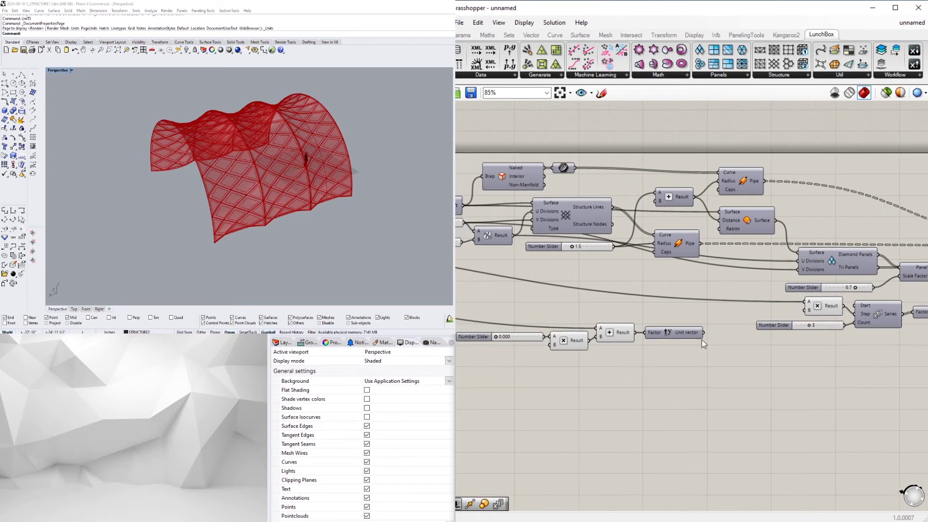
Step: Connect the new Unit Y vector to input A of the Multiplication that feeds the Series
click(832, 312)
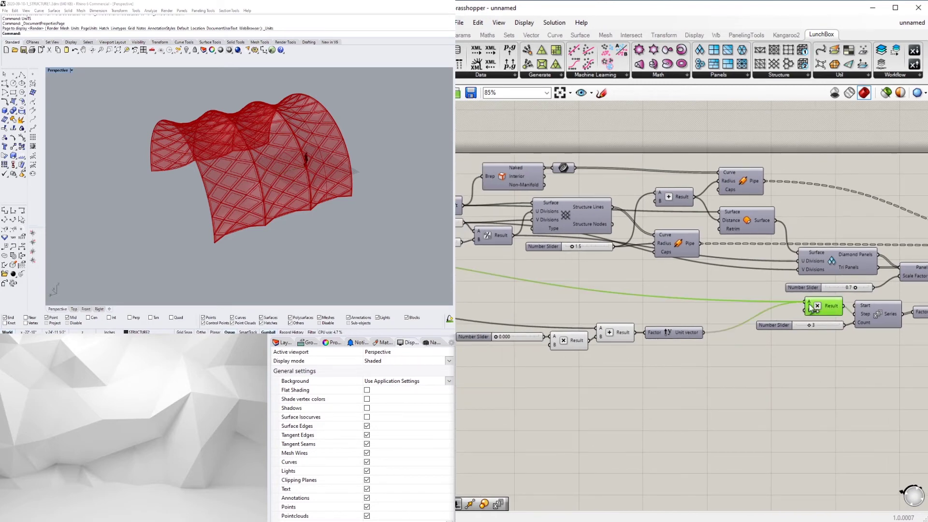
drag(810, 306, 811, 308)
right_drag(712, 360, 810, 364)
Step: Set the new gap slider to about 3.012 and view the separated bays in Perspective
scroll(604, 342, up, 10)
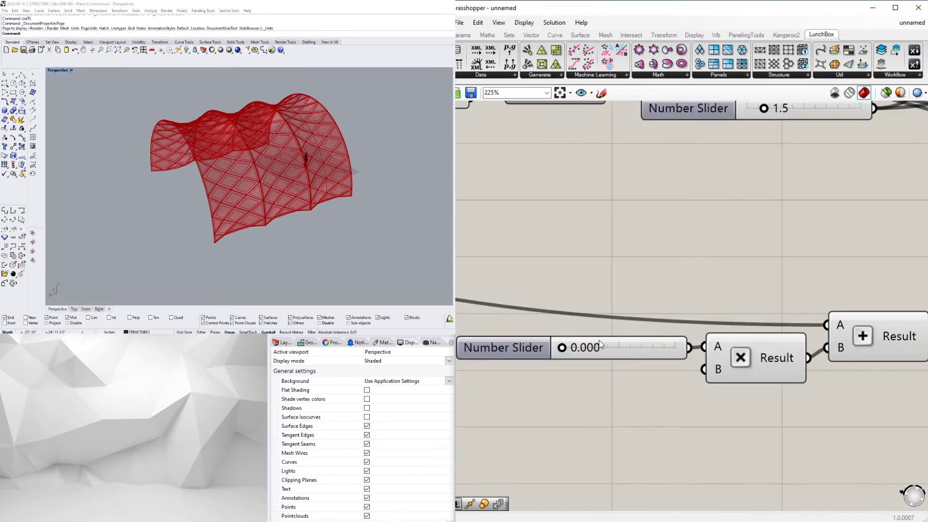
drag(541, 350, 567, 351)
right_drag(308, 187, 319, 155)
scroll(310, 203, down, 4)
scroll(657, 234, down, 8)
scroll(718, 230, up, 1)
Step: Set the division-count slider below the Loft to 40 and view the denser bays in Perspective
right_drag(522, 136, 629, 313)
scroll(610, 285, up, 4)
double_click(651, 255)
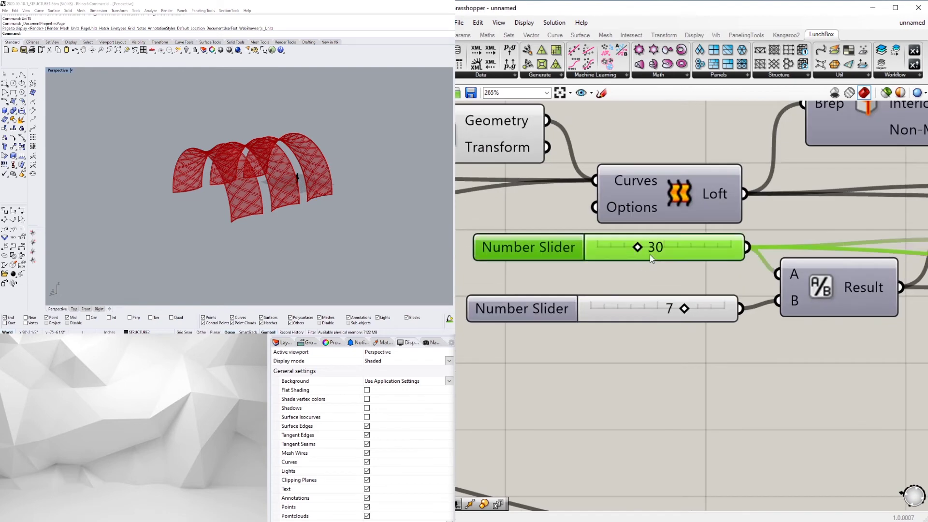
text(40)
key(Return)
right_drag(267, 143, 428, 190)
Step: Set the bay gap slider feeding the added Multiplication to 1.000
scroll(725, 355, down, 3)
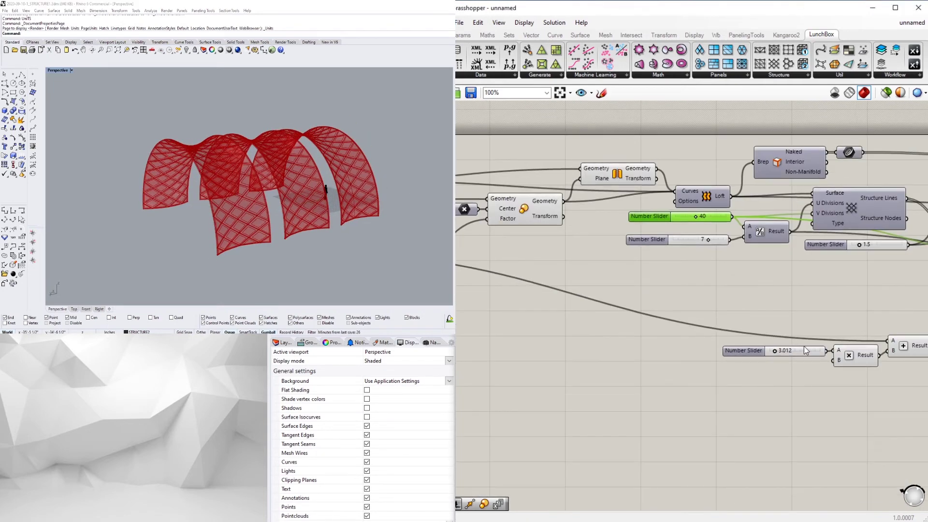
scroll(804, 346, up, 3)
double_click(785, 340)
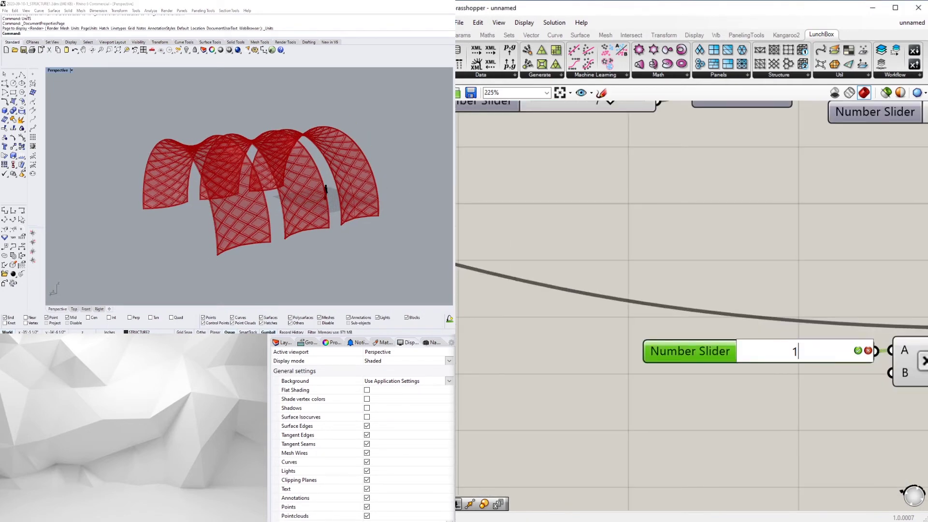
text(1)
key(Return)
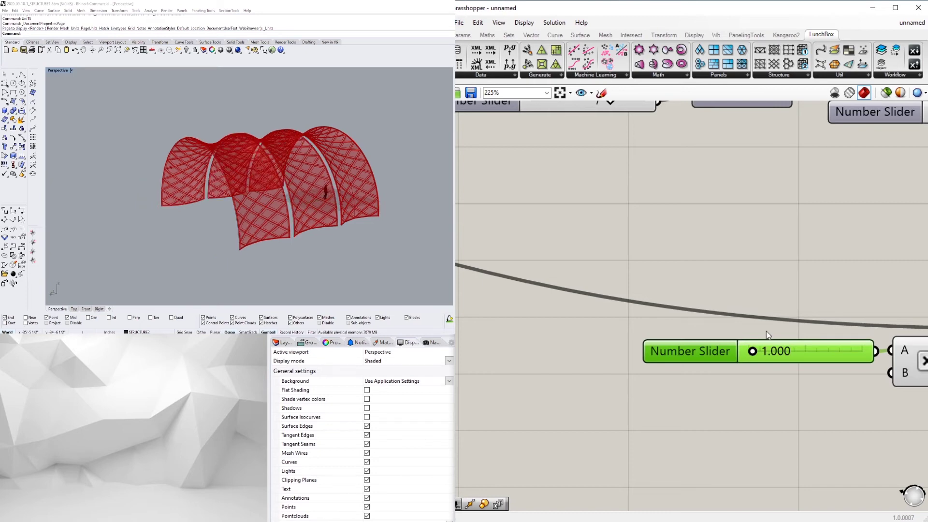
Step: Set the bay gap slider to 0.500 and examine the joint between neighbouring bays up close
double_click(766, 352)
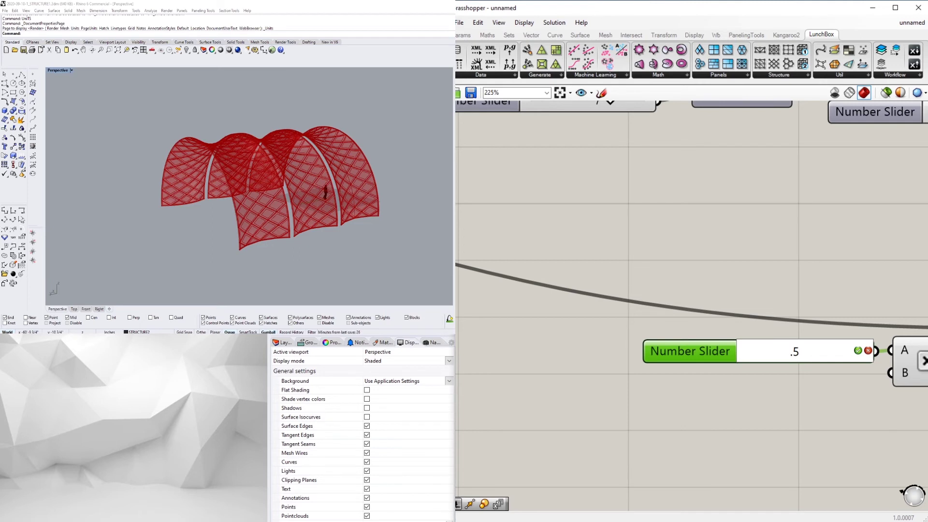
text(.5)
key(Return)
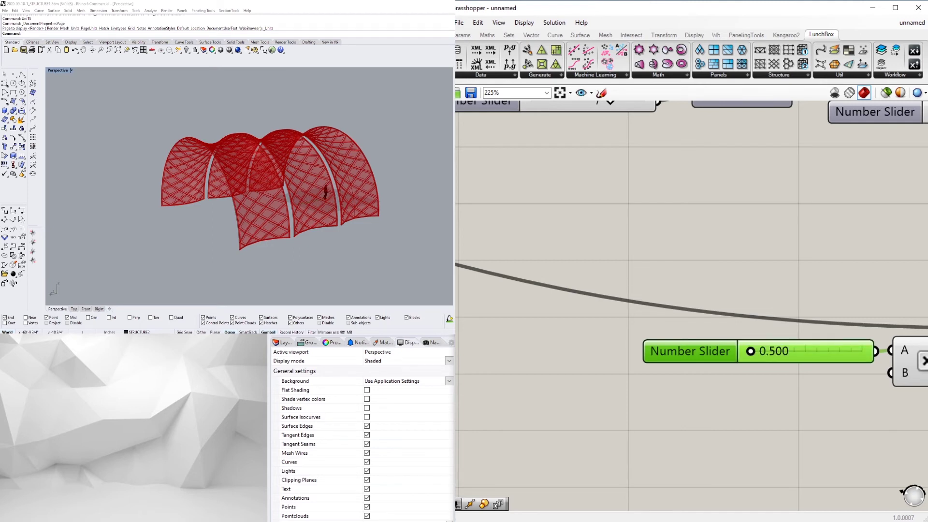
right_drag(356, 232, 294, 222)
scroll(293, 221, up, 5)
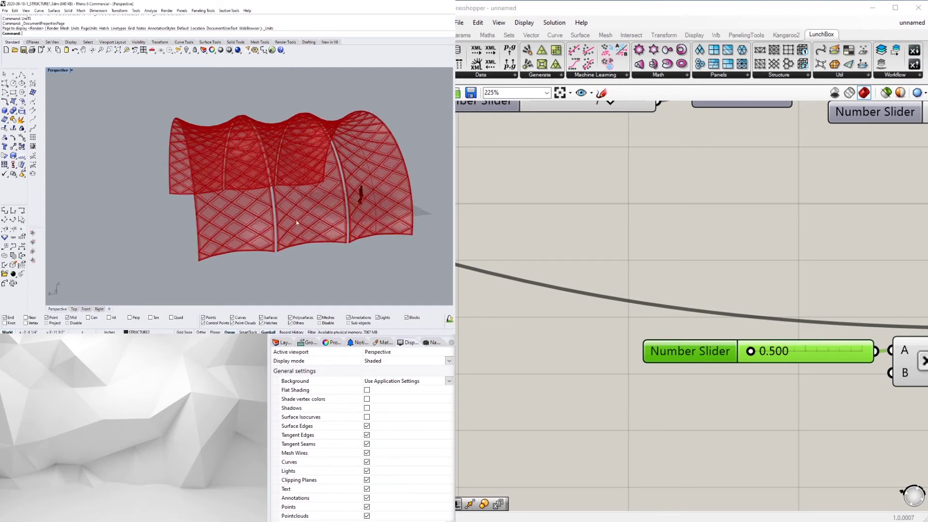
scroll(269, 271, up, 5)
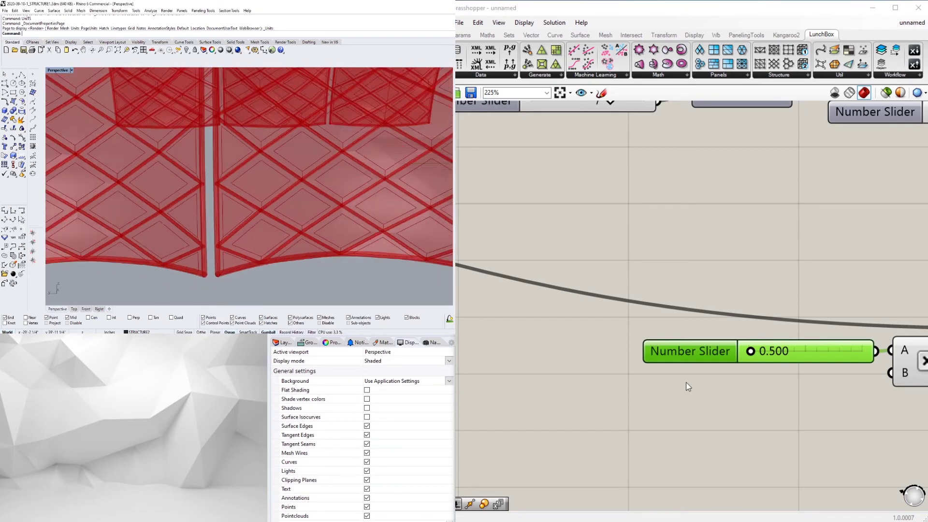
Step: Set the bay gap slider to 0.000 and review the whole pavilion from its open end
drag(756, 353, 745, 354)
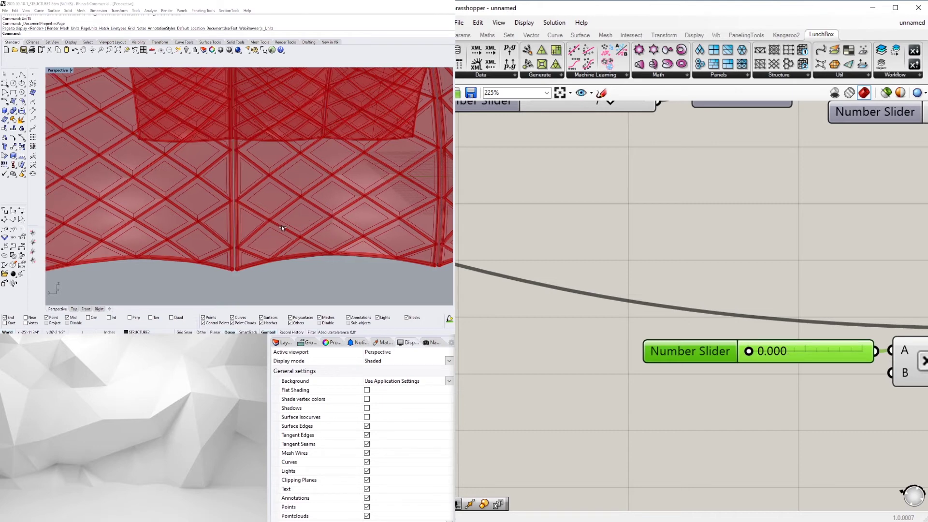
scroll(259, 206, down, 12)
right_drag(267, 205, 357, 187)
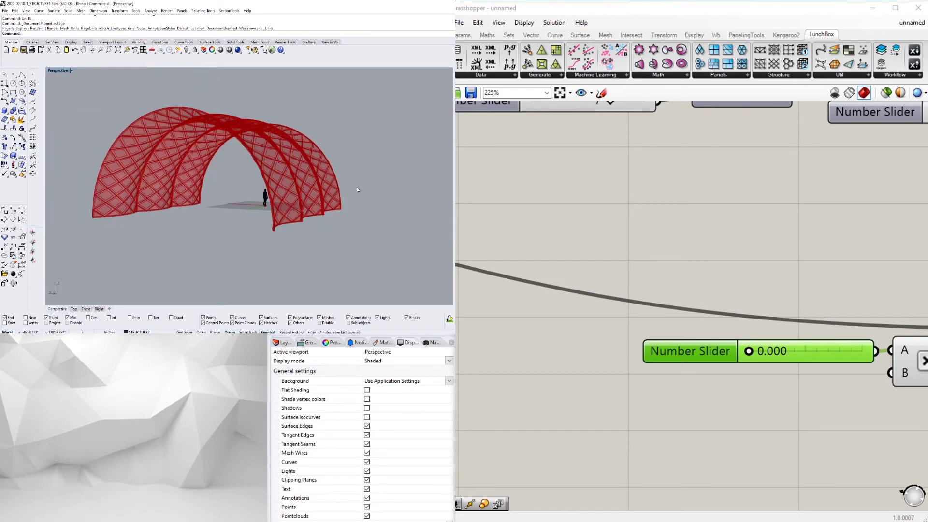
Step: Group the 30 slider that drives the arc radius and label the group SIZE
click(716, 252)
scroll(715, 252, down, 11)
right_drag(490, 271, 735, 298)
scroll(736, 299, up, 8)
right_drag(778, 322, 540, 297)
scroll(540, 297, up, 4)
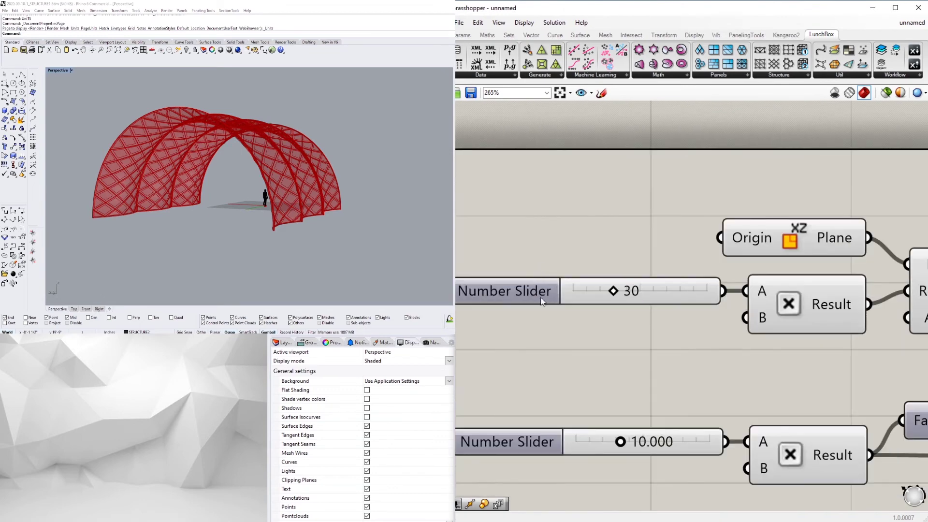
click(538, 300)
key(ctrl+g)
right_click(546, 269)
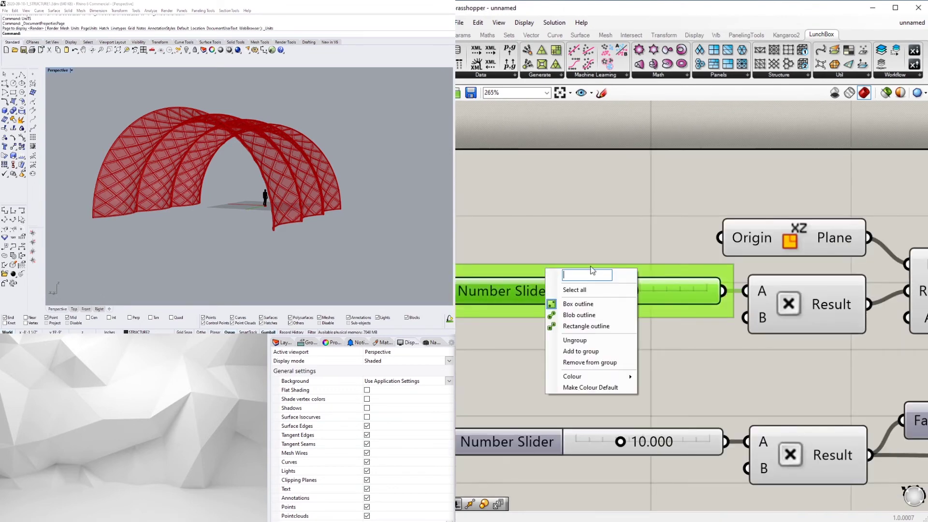
text(SIZ)
click(578, 160)
Step: Group the 10.000 slider below it and label the group SEGMENT HALF LENGTH
right_drag(578, 162, 769, 129)
scroll(753, 336, down, 2)
right_drag(753, 336, 708, 294)
scroll(686, 349, up, 3)
click(674, 336)
key(ctrl+g)
right_click(691, 315)
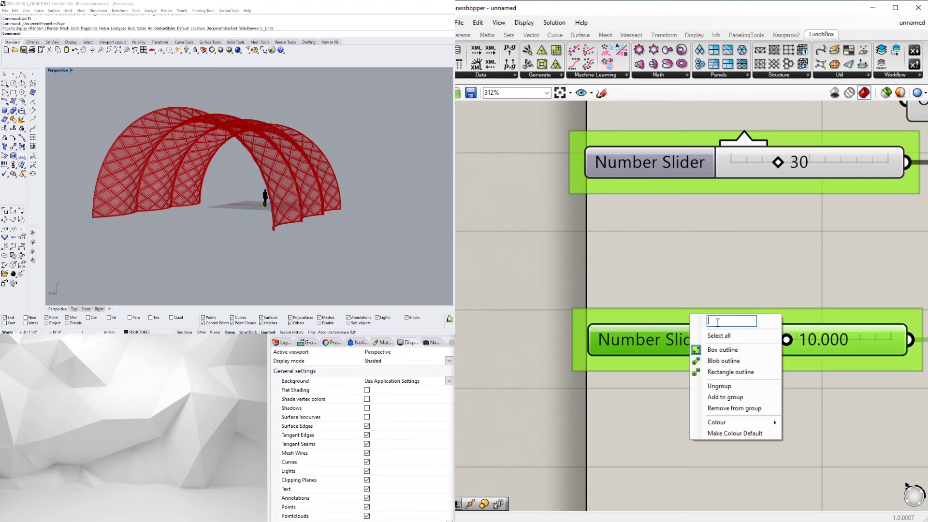
text(SEGMENT)
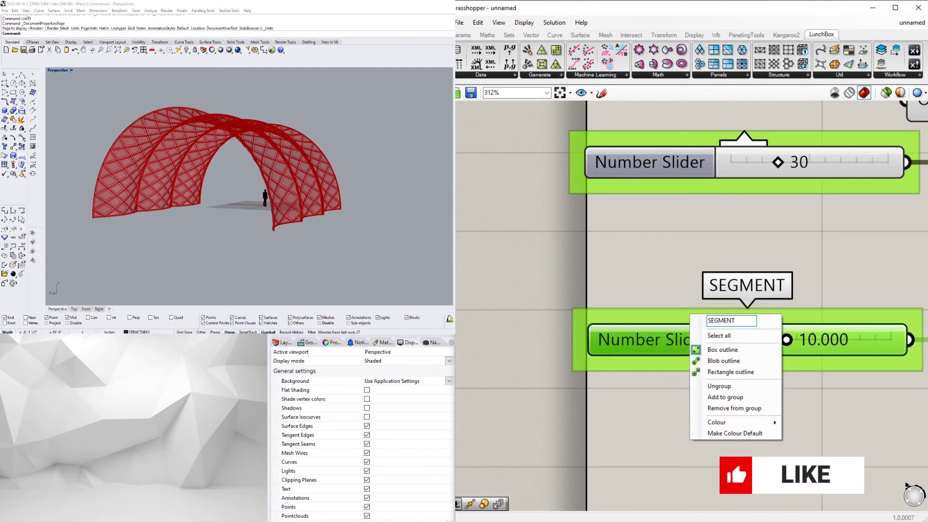
text( 1/)
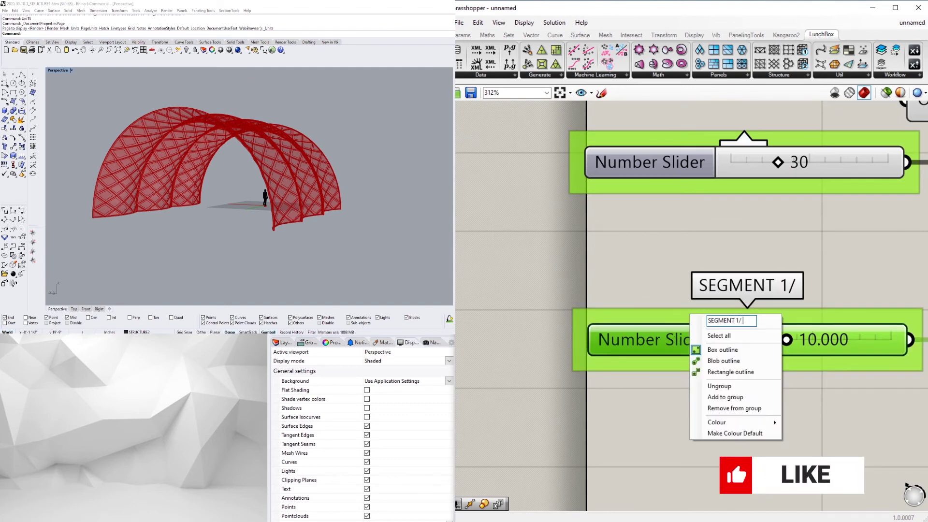
key(BackSpace)
key(BackSpace)
key(BackSpace)
text(HALF LENGTH)
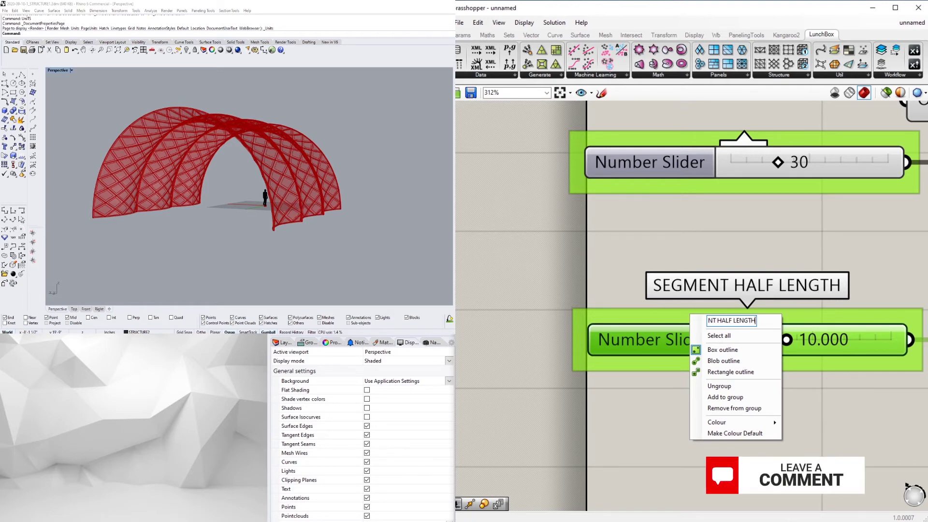
key(Return)
Step: Group the 0.900 scale factor slider and label the group PATTERN SIZE
scroll(743, 357, down, 5)
scroll(814, 381, up, 4)
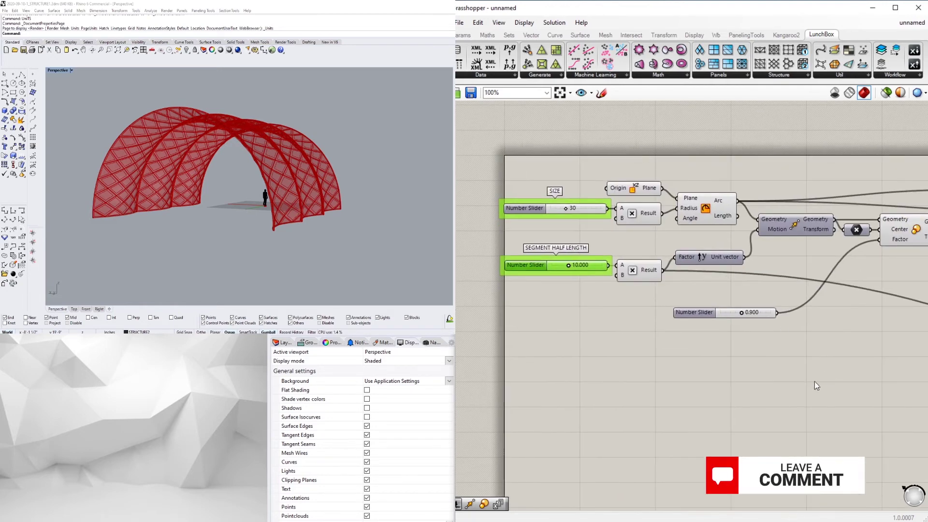
click(660, 348)
key(ctrl+g)
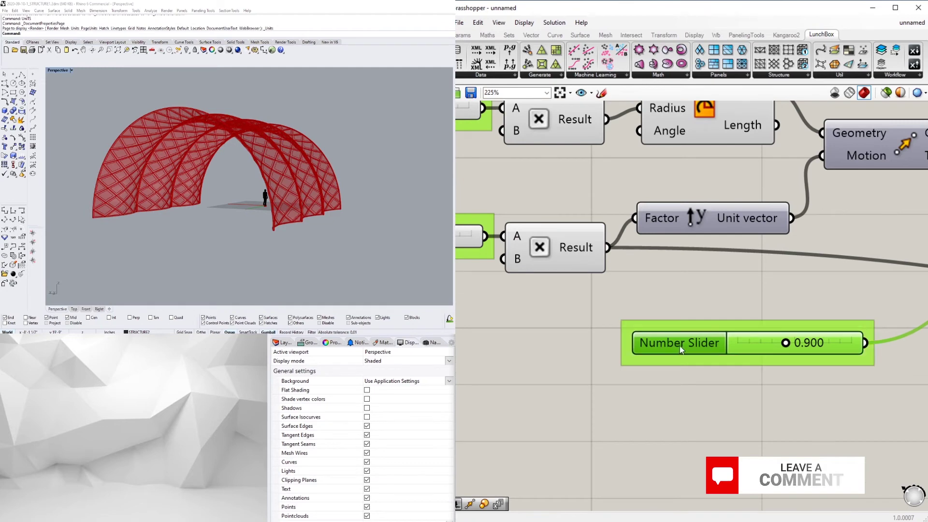
right_click(706, 327)
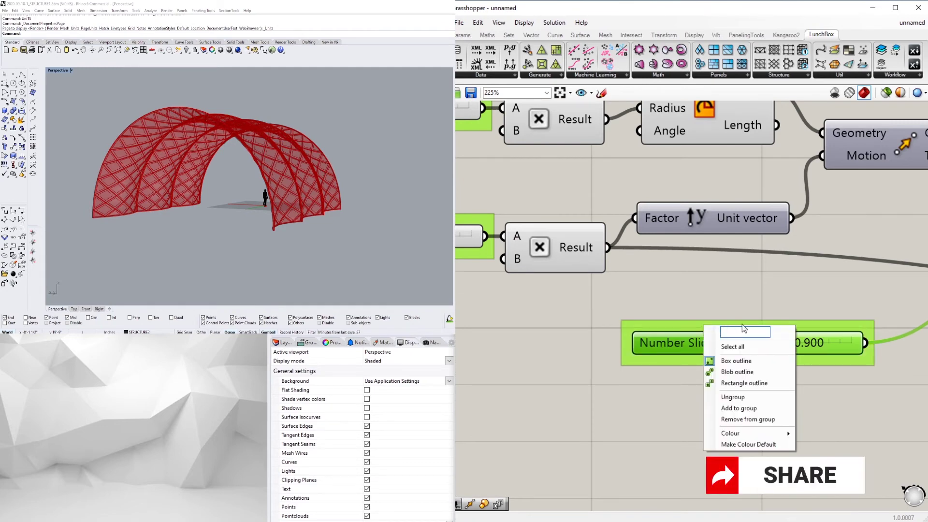
text(PATTERN SIZE)
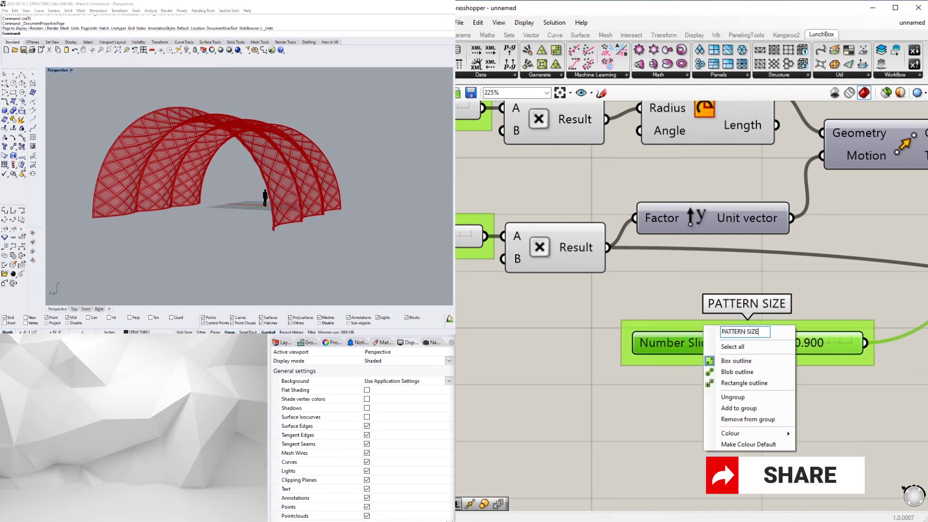
Step: Rename the 0.900 scale factor slider's group from PATTERN SIZE to STRUCTURE SHAPE
key(BackSpace)
key(BackSpace)
key(BackSpace)
key(BackSpace)
key(BackSpace)
key(BackSpace)
key(BackSpace)
key(BackSpace)
key(BackSpace)
key(BackSpace)
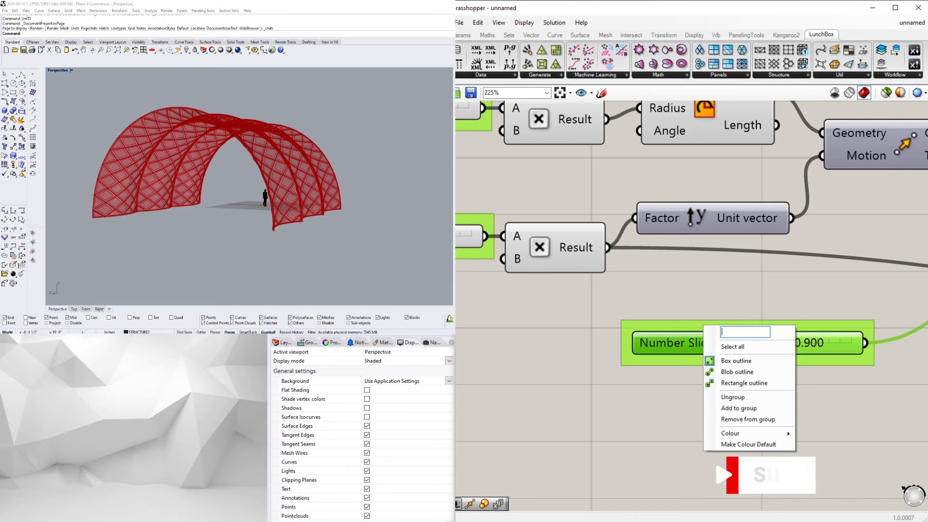
text(STRUCTURE SHAPE)
key(Return)
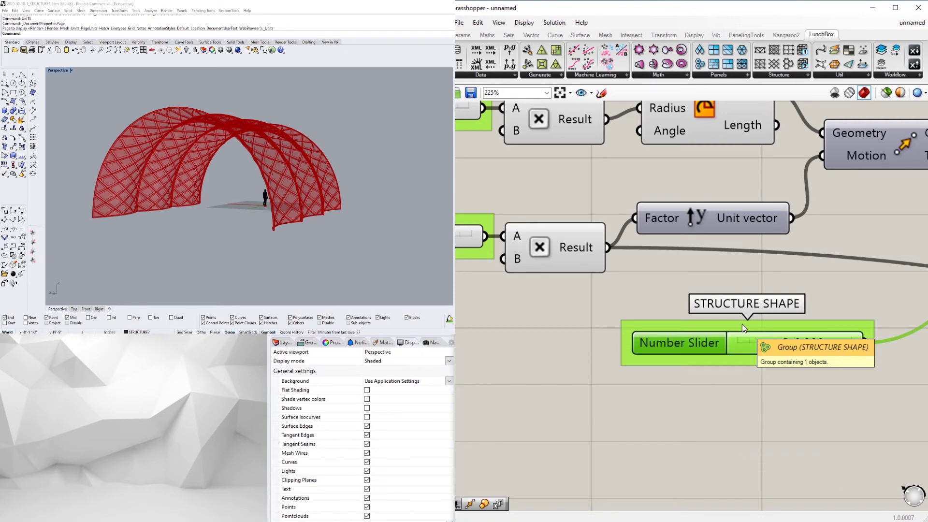
Step: Try a STRUCTURE SHAPE value of 0.800 and inspect the arched pavilion from above
scroll(744, 352, down, 2)
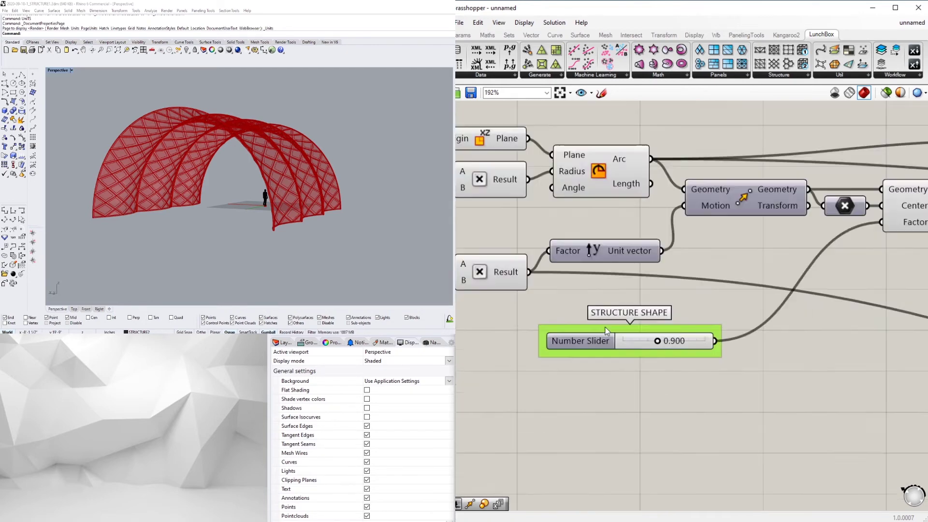
scroll(745, 352, up, 6)
right_drag(744, 352, 631, 344)
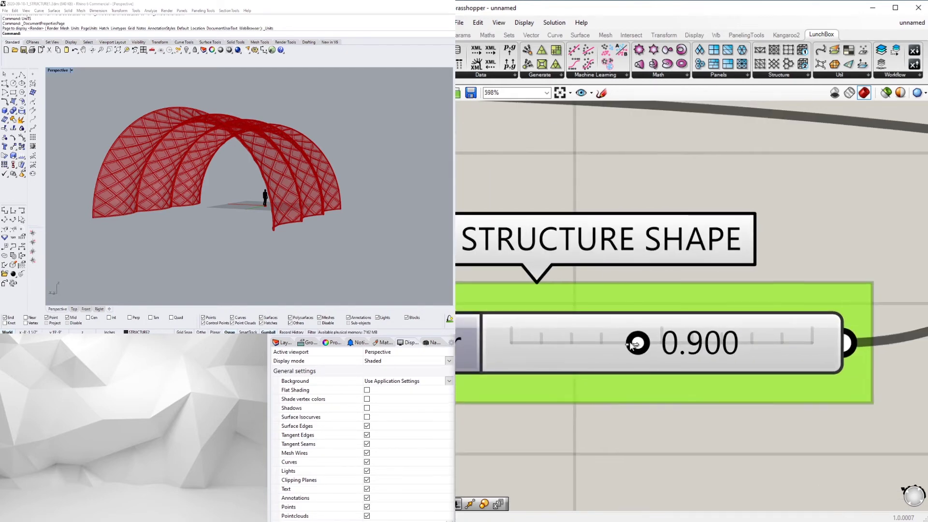
double_click(671, 347)
text(0.8)
key(Return)
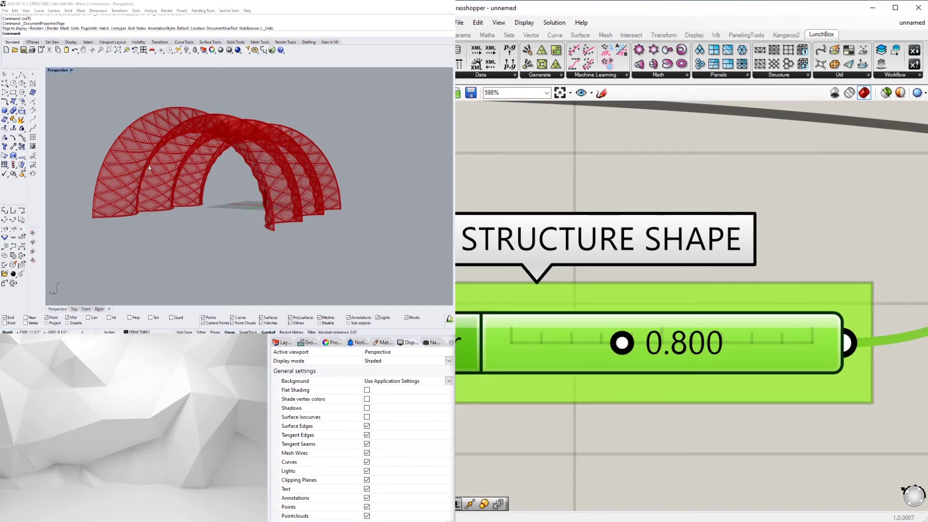
right_drag(291, 164, 293, 232)
Step: Try a STRUCTURE SHAPE value of 1.100 and inspect the bulging bays from the side
double_click(659, 358)
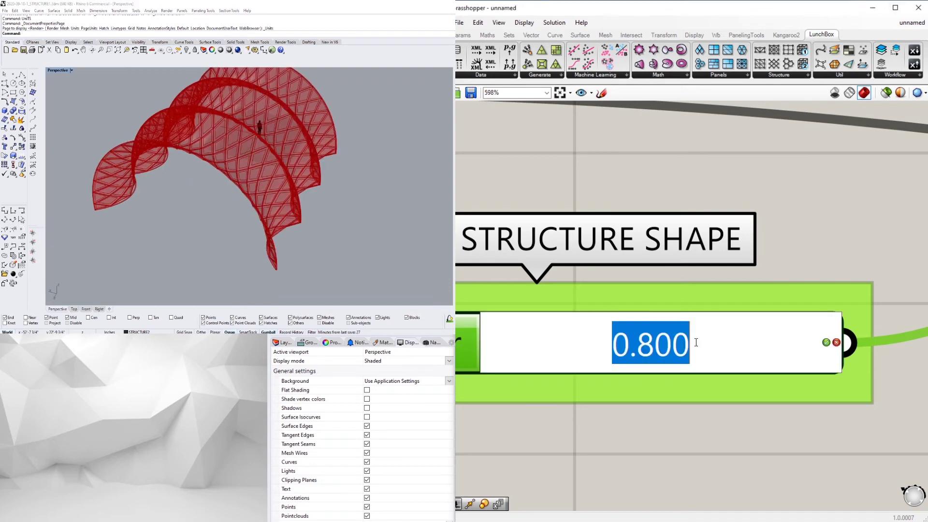
text(1.1)
key(Return)
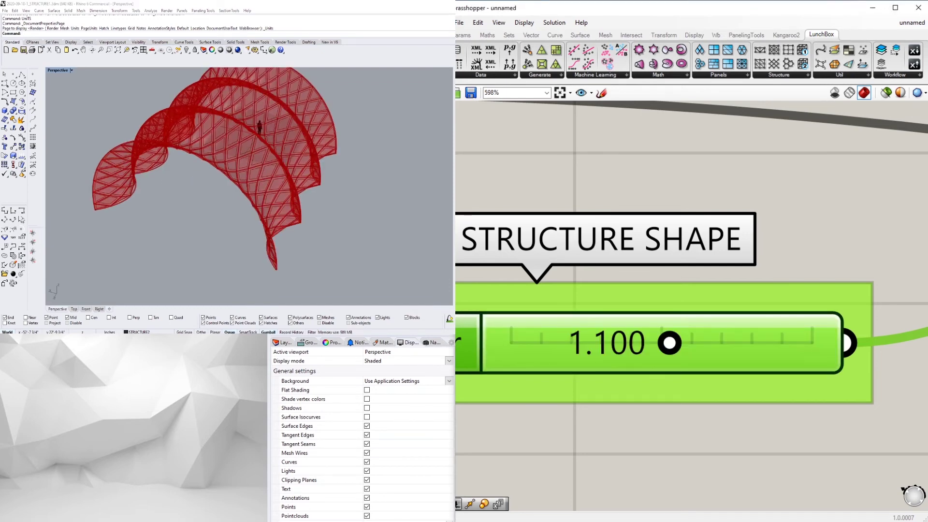
right_drag(242, 207, 285, 216)
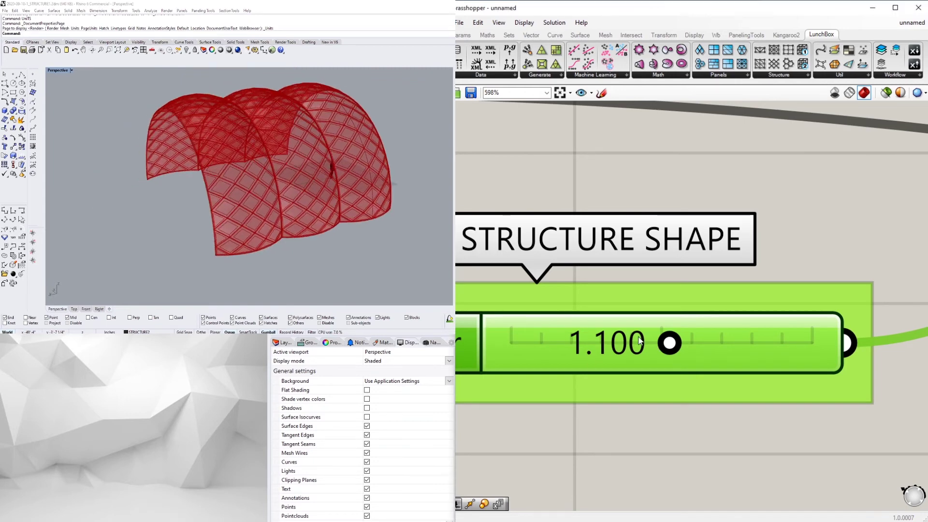
Step: Set the STRUCTURE SHAPE slider to 0.900
double_click(589, 363)
text(.9)
key(Return)
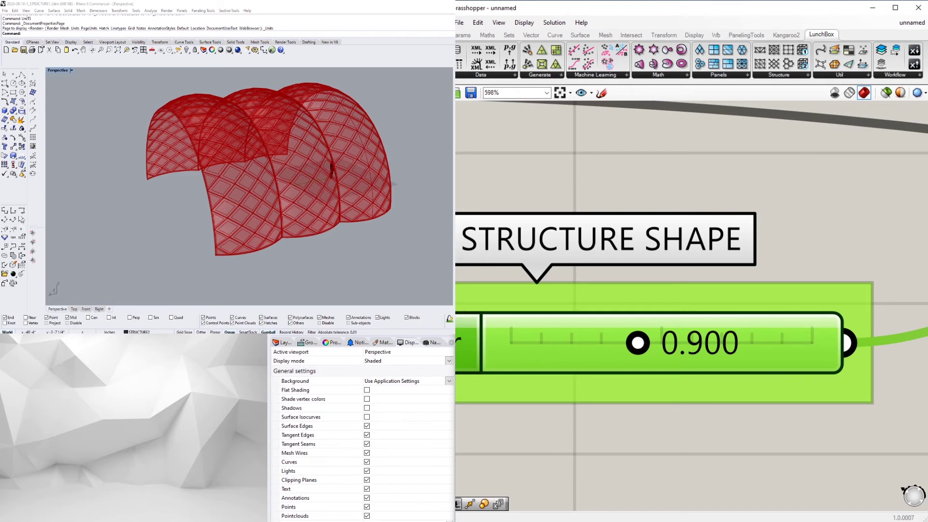
Step: Group the two division sliders, 40 and 7, beside the Loft component and label the group SUBDIVISIONS
scroll(791, 131, down, 8)
right_drag(788, 195, 607, 357)
scroll(757, 278, up, 4)
right_drag(756, 278, 549, 298)
scroll(549, 297, up, 1)
scroll(617, 361, down, 2)
right_drag(617, 361, 664, 399)
scroll(664, 399, up, 1)
mouse_move(626, 403)
mouse_down()
mouse_move(550, 308)
mouse_move(534, 302)
mouse_move(517, 347)
mouse_up()
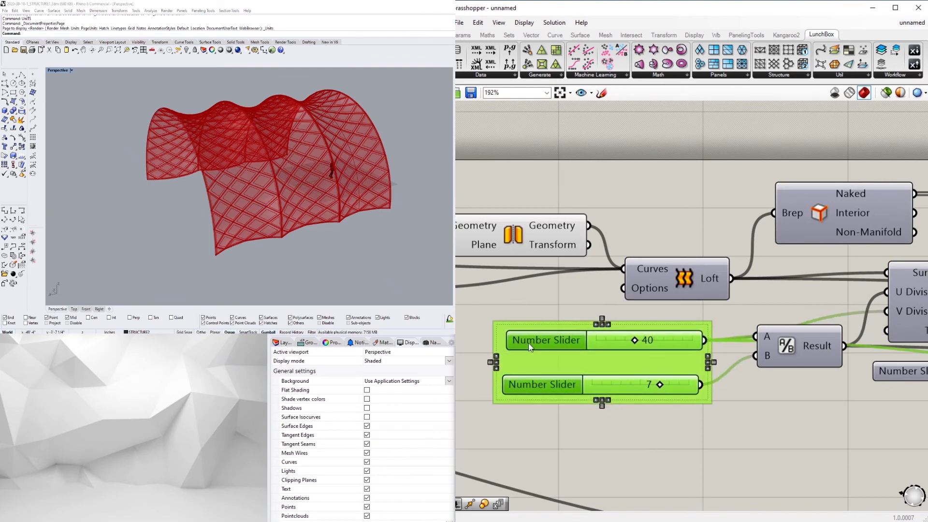
right_click(546, 330)
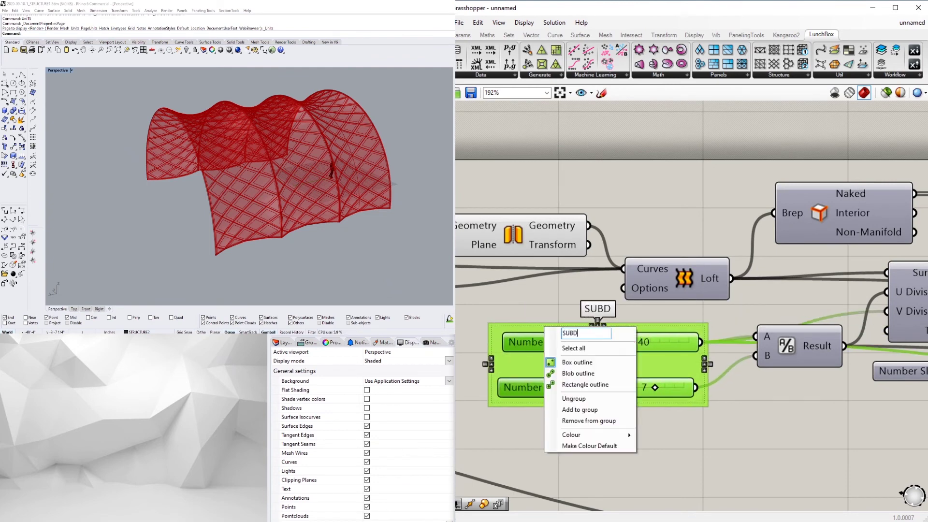
text(SUBDIVISIONS)
click(617, 363)
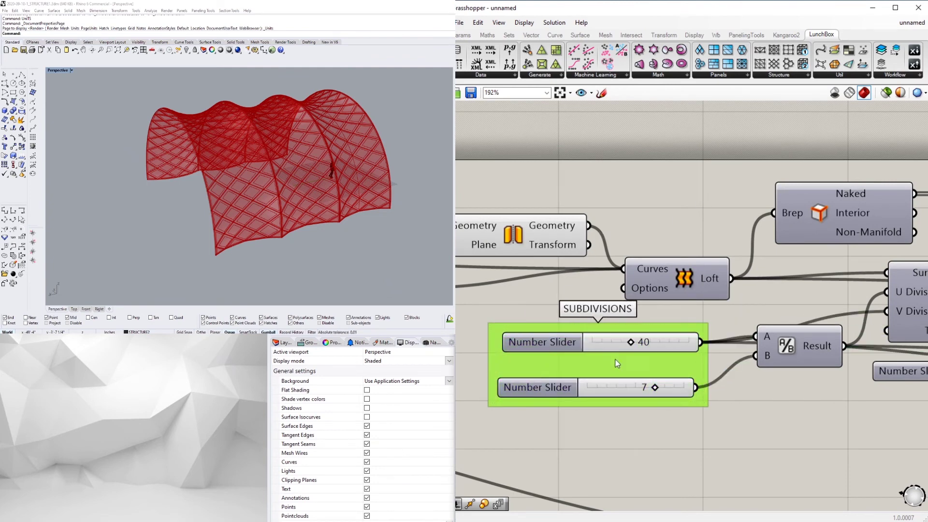
drag(543, 329, 525, 343)
click(712, 229)
Step: Group the 0.000 bay gap slider and label the group SEGMENT SPACING
scroll(713, 229, down, 3)
right_drag(712, 230, 503, 152)
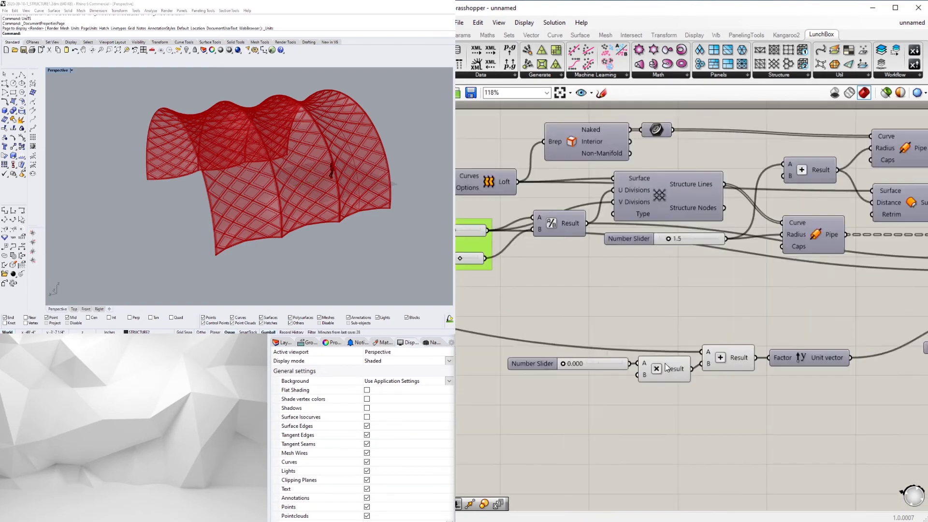
right_drag(525, 367, 609, 375)
scroll(609, 375, up, 1)
click(607, 373)
key(ctrl+g)
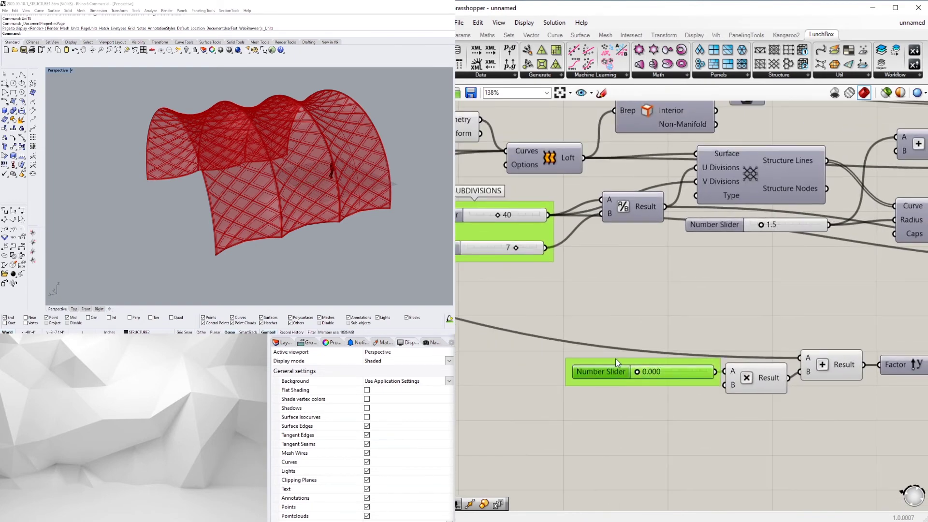
right_click(617, 360)
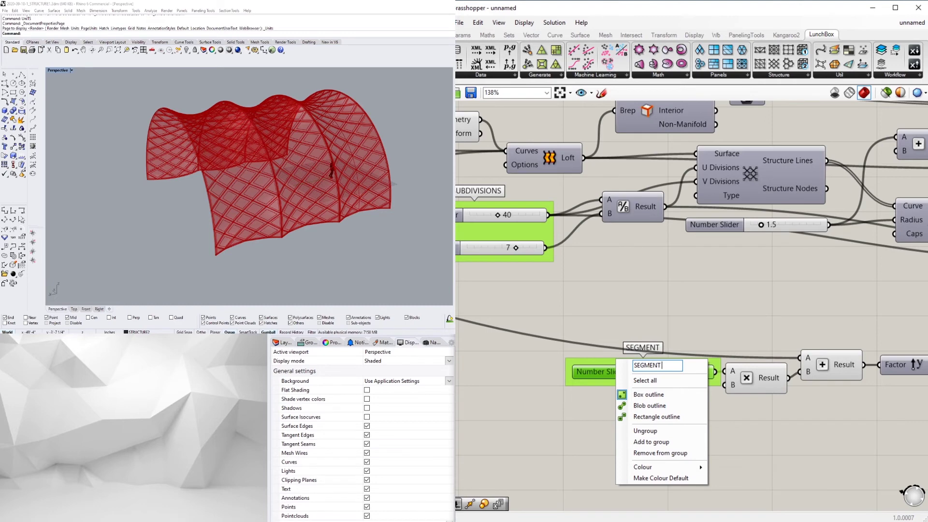
text(SEGMENT SPACING)
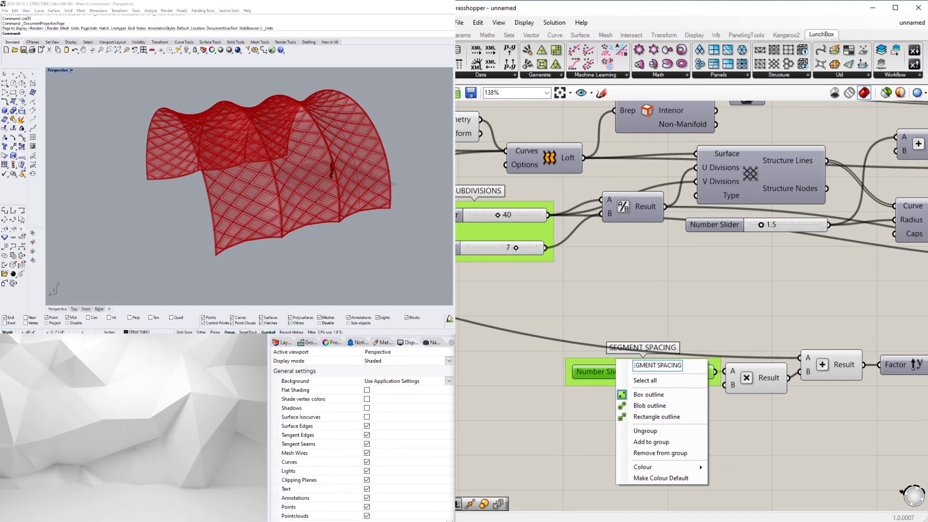
key(Return)
Step: Move the SEGMENT SPACING slider with its multiplication, addition and unit vector up and closer to the series components
scroll(700, 395, down, 5)
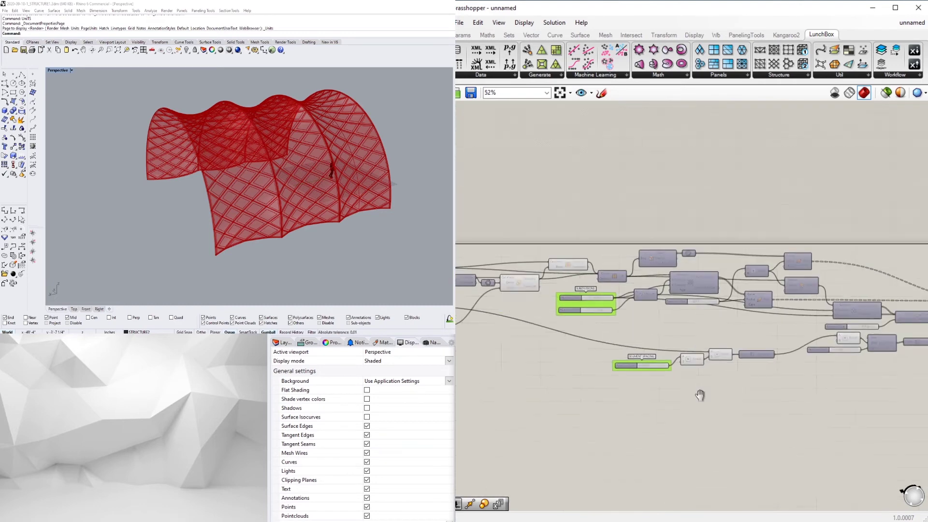
right_drag(700, 396, 792, 381)
scroll(692, 380, up, 4)
drag(757, 436, 513, 345)
drag(748, 372, 791, 337)
click(815, 418)
Step: Place the Series count slider below its multiplication component, group it and label the group NUMBER OF COPIES
scroll(820, 428, down, 4)
right_drag(819, 428, 672, 447)
scroll(672, 447, up, 4)
drag(710, 381, 693, 392)
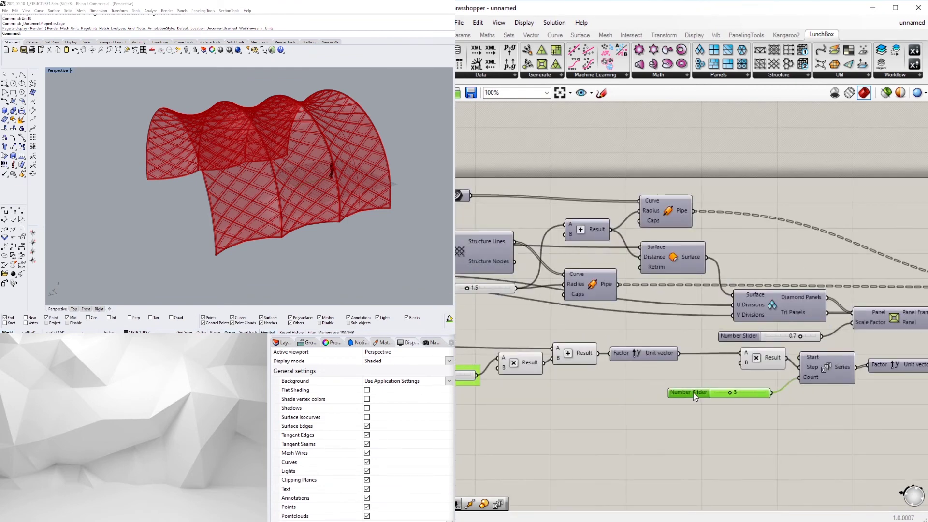
scroll(693, 392, up, 2)
right_click(703, 382)
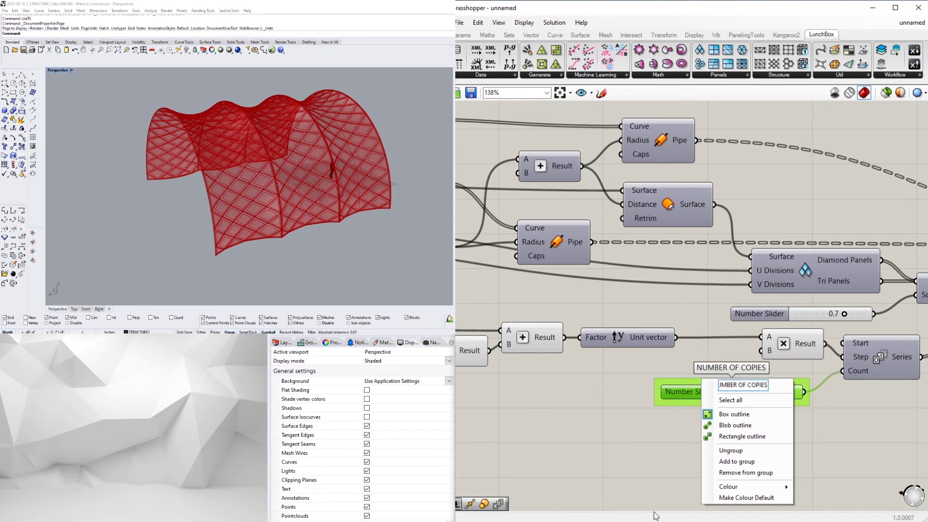
click(827, 428)
right_drag(827, 427, 809, 428)
drag(672, 396, 660, 405)
click(696, 445)
Step: Move the 1.5 slider clear below the diagrid structure component, group it and label the group PIPE RADIUS
scroll(697, 445, down, 2)
right_drag(696, 445, 676, 440)
scroll(687, 437, down, 4)
right_drag(527, 459, 712, 428)
scroll(817, 367, up, 9)
right_drag(604, 256, 653, 362)
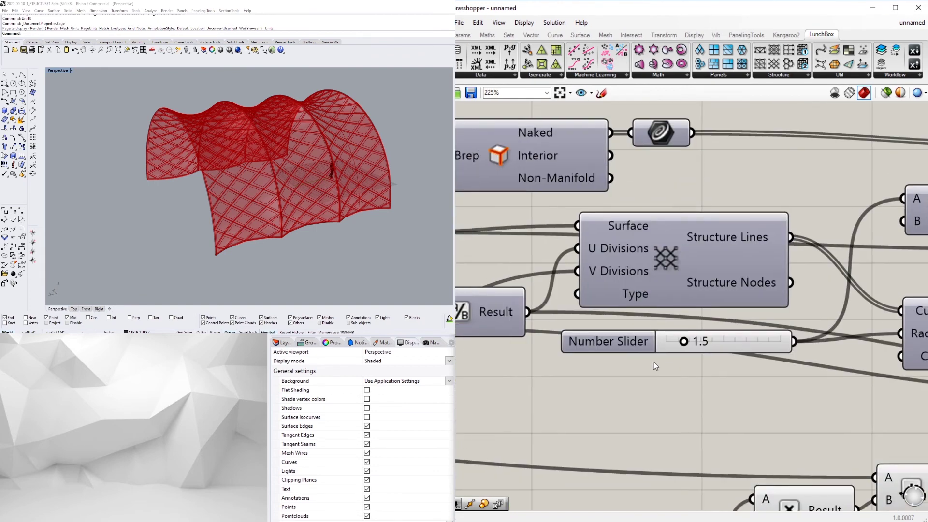
drag(613, 342, 533, 410)
right_drag(574, 400, 668, 382)
key(ctrl+g)
right_click(652, 374)
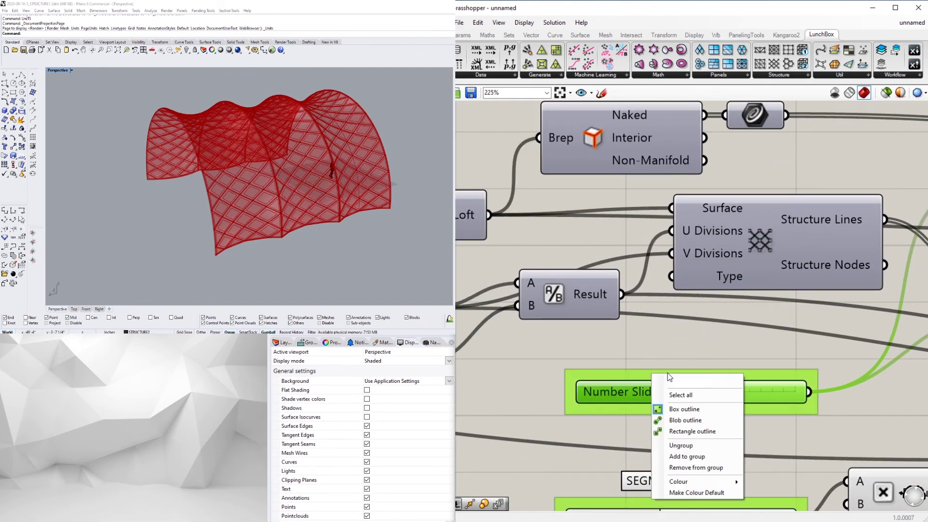
text(PIPE RADIUS)
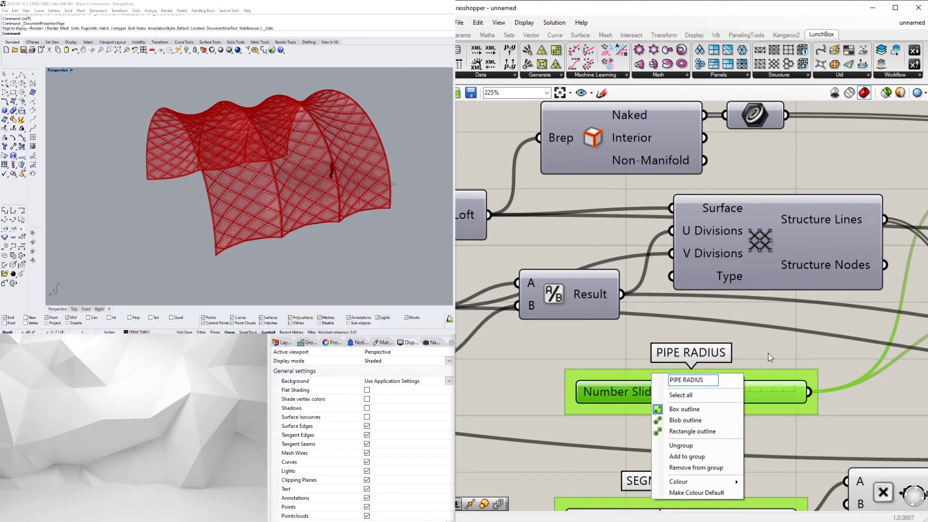
key(Return)
Step: Group the 0.7 slider that drives the panel frame scale factor and label the group FRAME
scroll(770, 357, down, 5)
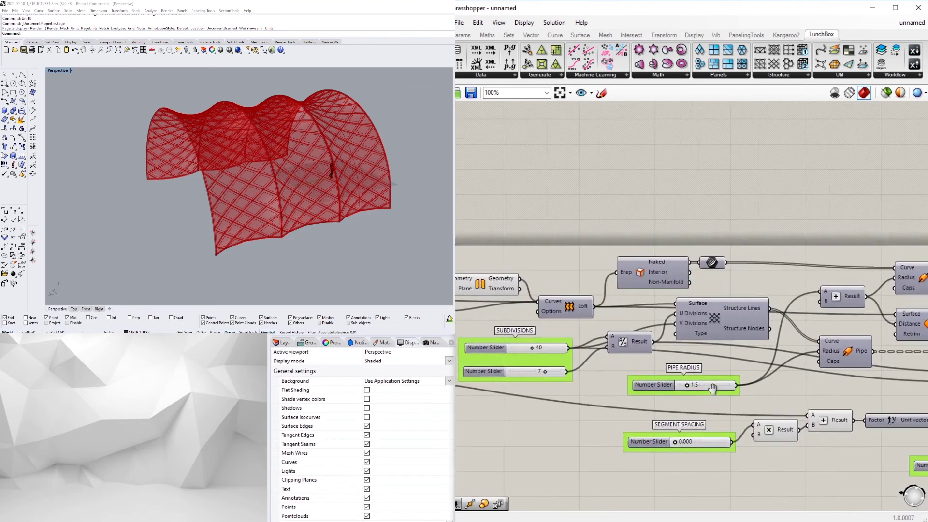
right_drag(717, 382, 651, 381)
scroll(793, 264, down, 5)
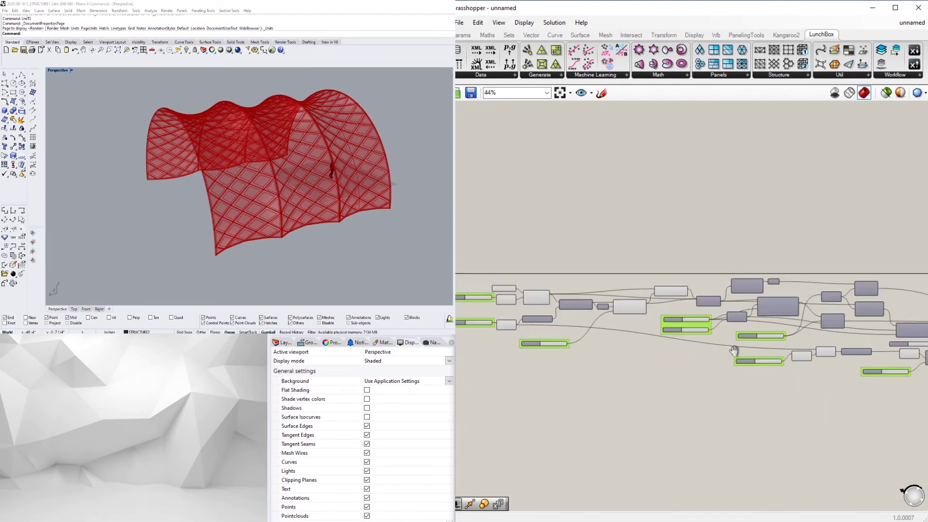
right_drag(824, 370, 819, 372)
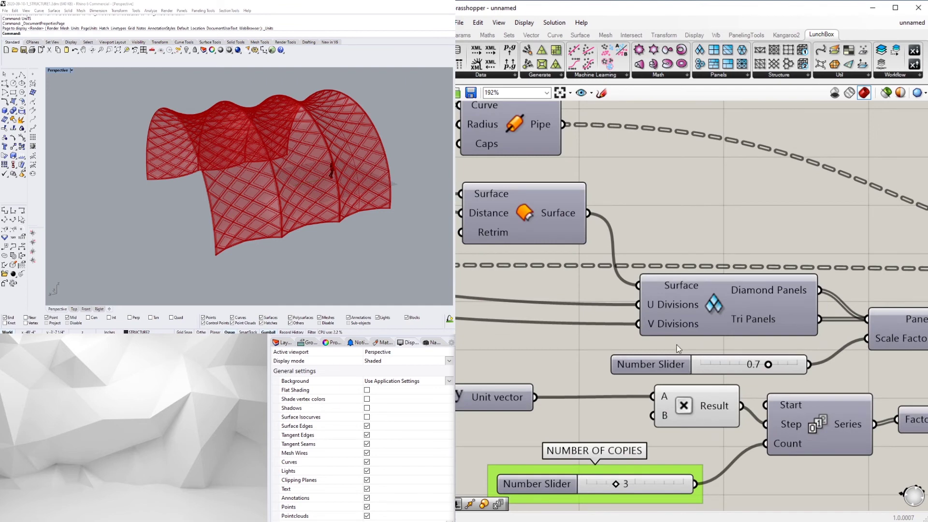
click(672, 361)
key(ctrl+g)
right_click(668, 347)
text(F)
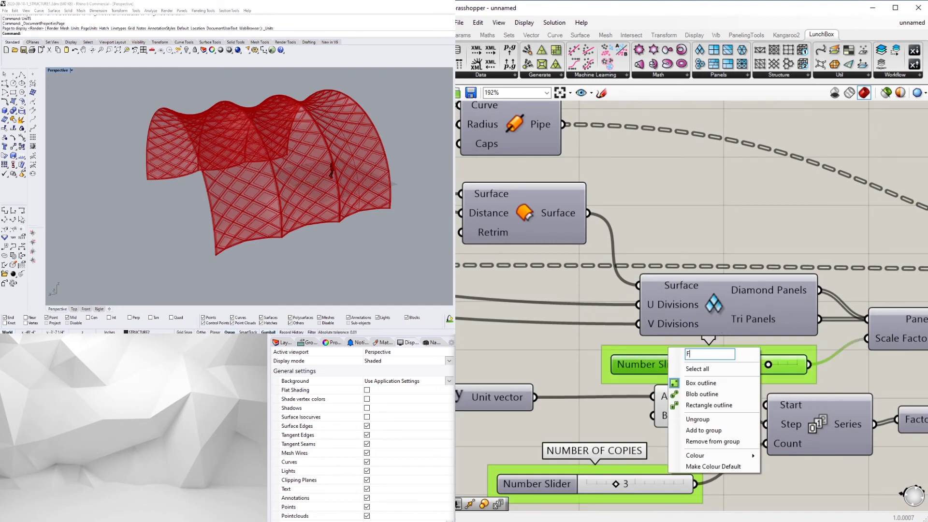
text(RAME)
key(Return)
Step: Shift the SEGMENT SPACING slider and its math components sideways to close the gap before the Series step multiplication
scroll(706, 319, down, 5)
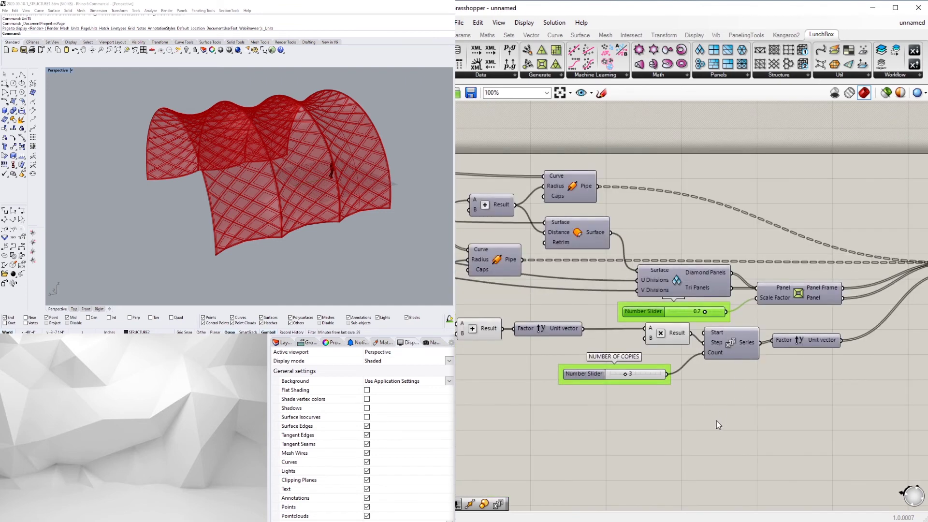
right_drag(717, 420, 838, 413)
drag(874, 439, 581, 347)
drag(704, 383, 551, 328)
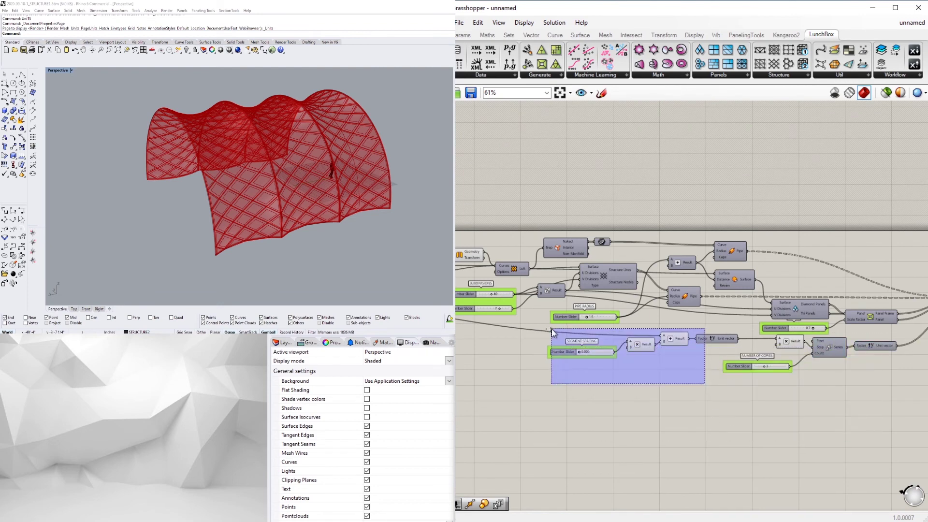
scroll(701, 337, up, 3)
drag(722, 338, 771, 339)
click(753, 445)
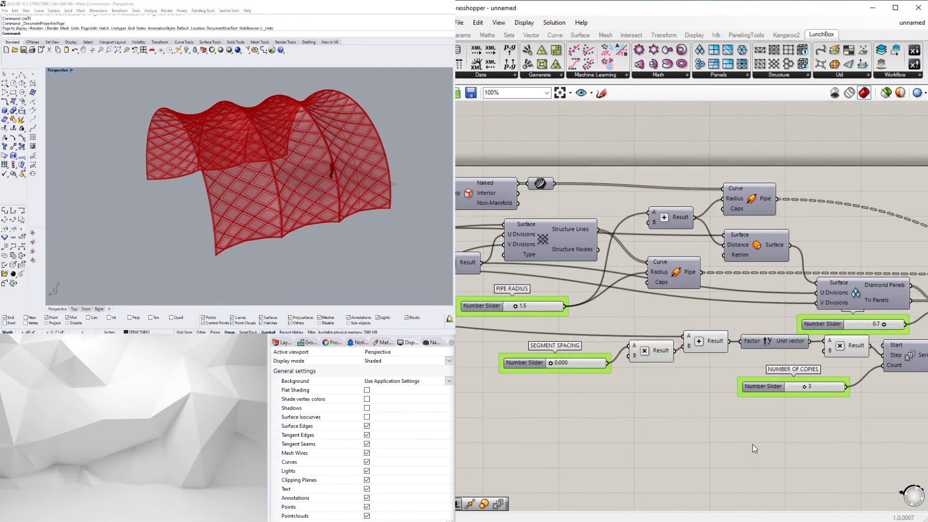
Step: Move the whole spacing and copy-series component chain down, clear of the FRAME group and its label
scroll(785, 386, down, 5)
scroll(790, 385, down, 1)
drag(809, 415, 563, 326)
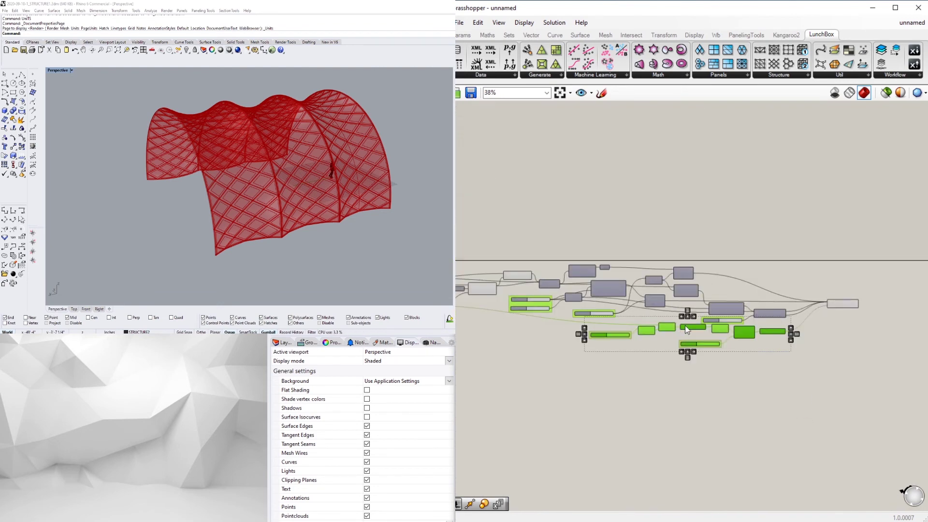
drag(685, 326, 632, 352)
click(758, 330)
scroll(758, 329, up, 7)
scroll(776, 387, down, 5)
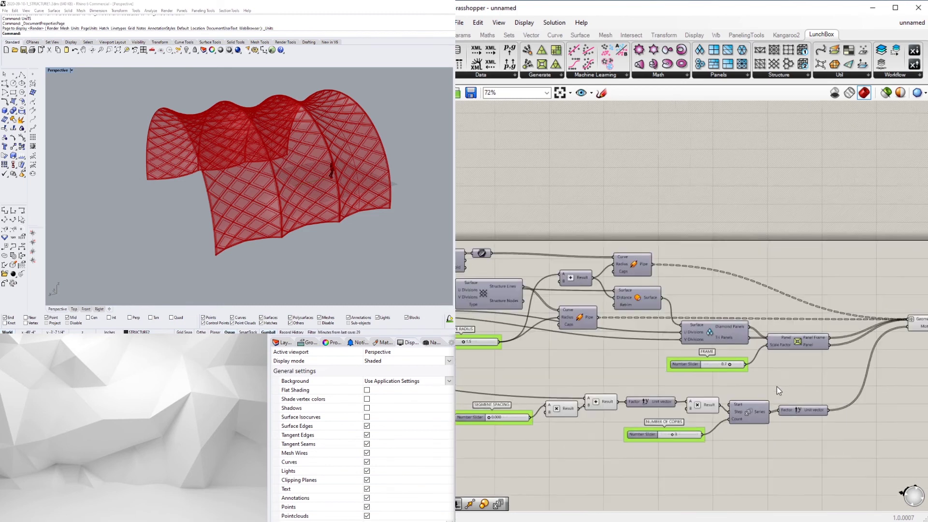
drag(921, 398, 542, 331)
scroll(717, 353, up, 4)
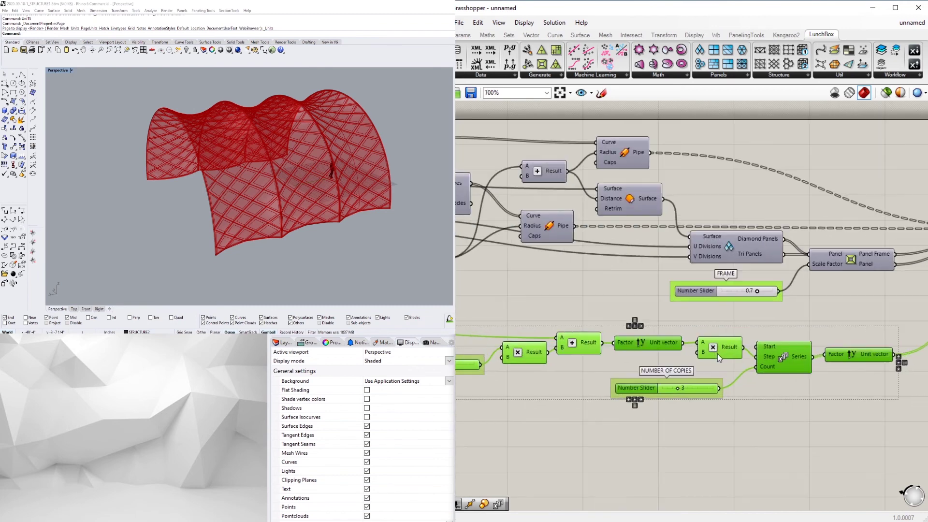
drag(715, 331, 716, 326)
click(761, 412)
Step: Align the two sliders in the SUBDIVISIONS group along their left edges
scroll(750, 355, down, 4)
right_drag(527, 311, 732, 280)
scroll(636, 231, up, 5)
scroll(725, 334, up, 5)
drag(743, 348, 679, 210)
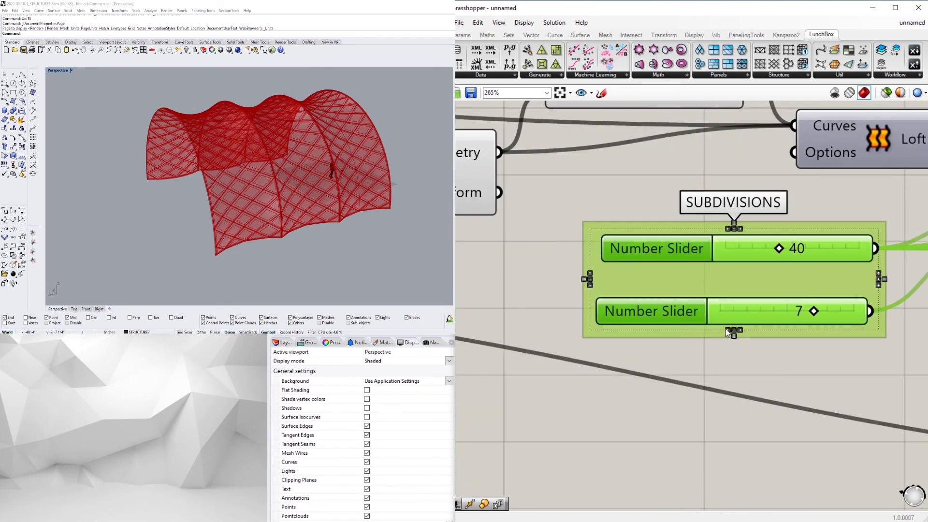
click(587, 278)
click(799, 380)
scroll(799, 380, down, 5)
scroll(707, 277, up, 4)
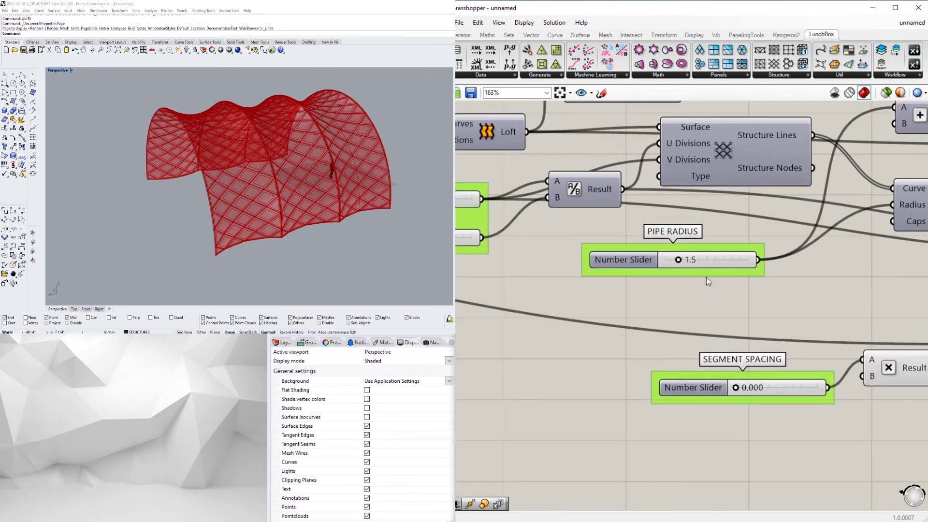
scroll(660, 285, down, 6)
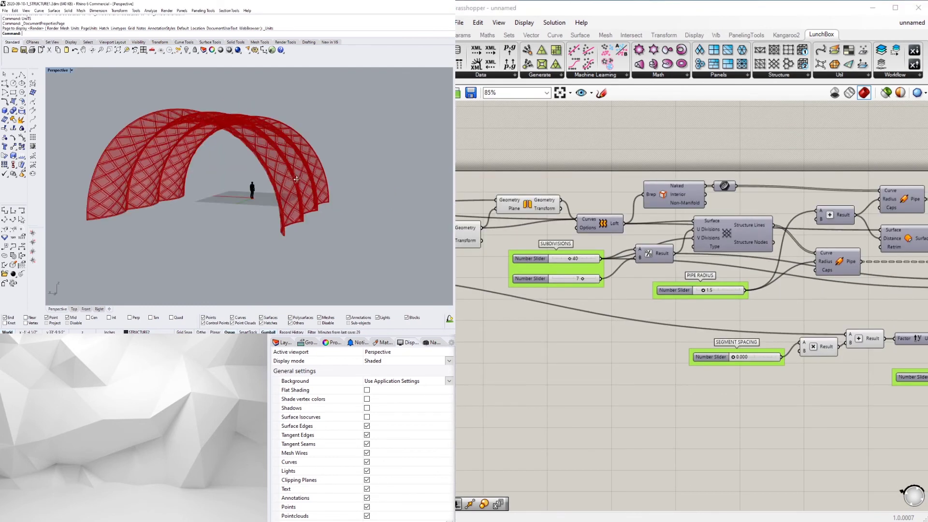
Step: Inspect the final Move component, the overall definition layout and the repeated pavilion bays from several angles
right_drag(841, 268, 560, 308)
scroll(657, 303, up, 6)
click(703, 304)
click(664, 236)
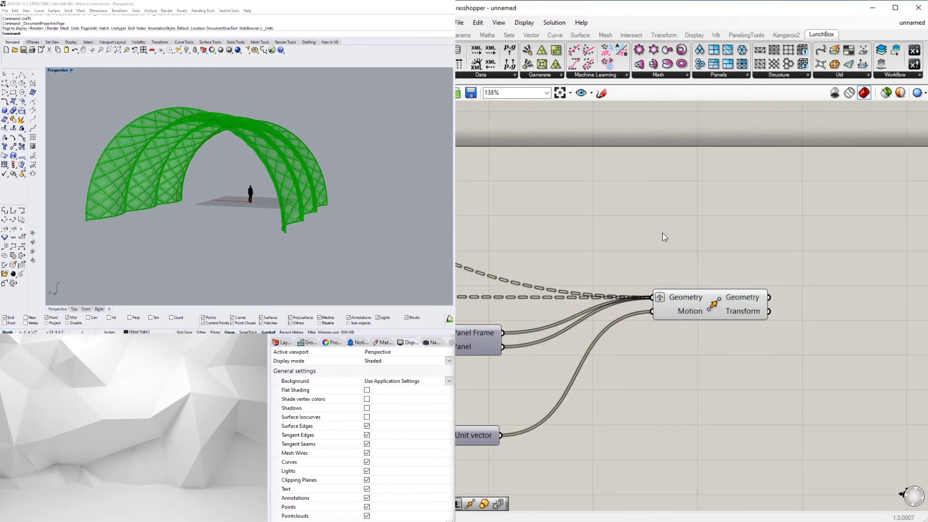
right_drag(617, 275, 801, 238)
scroll(590, 338, down, 2)
right_drag(590, 338, 777, 370)
right_drag(403, 191, 348, 198)
scroll(709, 227, down, 3)
mouse_move(271, 203)
right_down()
mouse_move(204, 190)
mouse_move(248, 179)
mouse_move(265, 187)
right_up()
right_drag(629, 373, 631, 375)
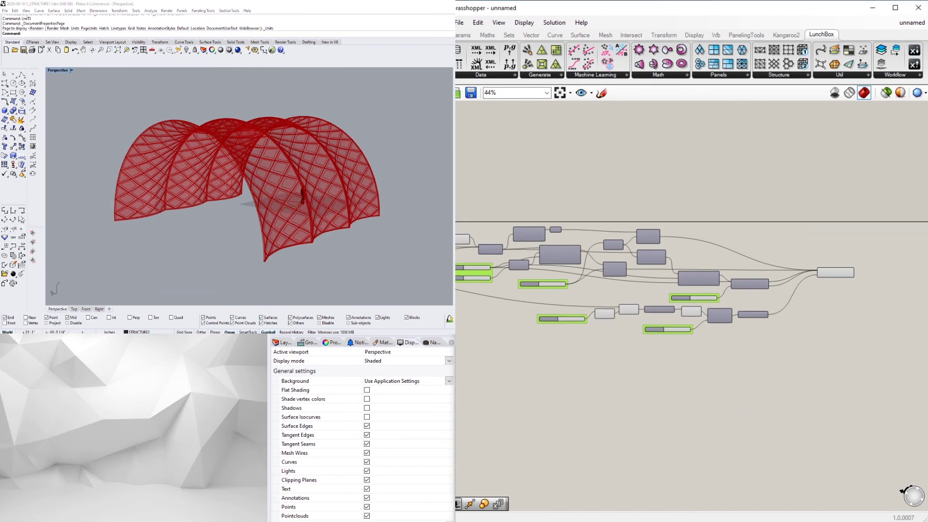
Step: Make STRUCTURE1 the current Rhino layer
click(279, 342)
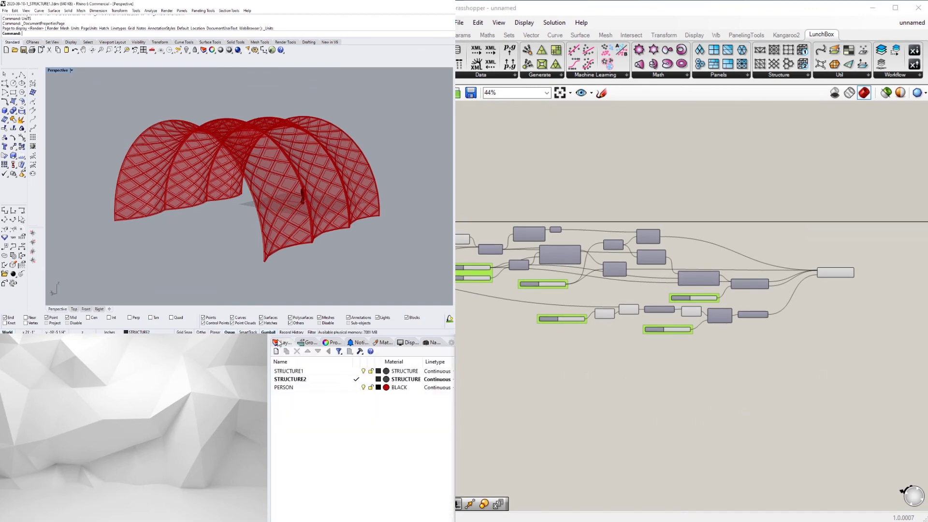
click(356, 371)
Step: Try to bake the geometry of the two Pipe components onto the STRUCTURE1 layer
scroll(647, 262, up, 4)
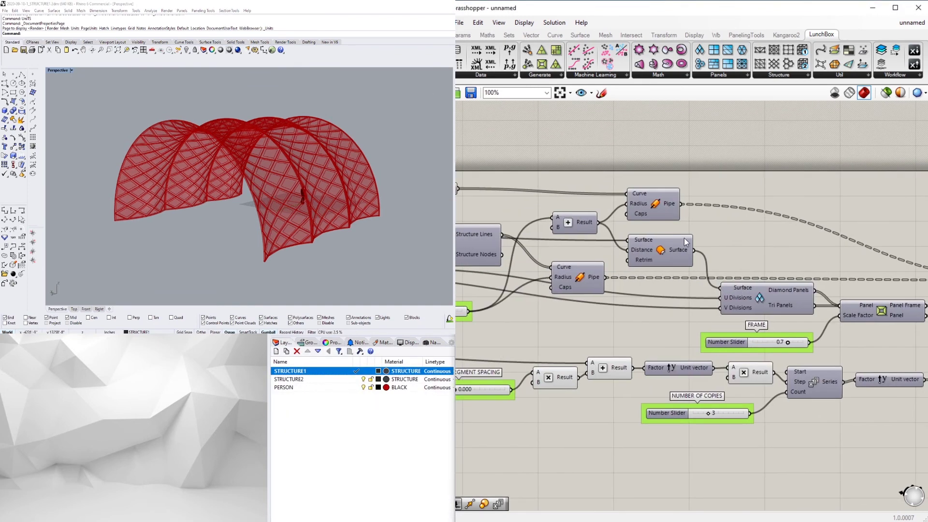
click(667, 208)
shift+click(585, 278)
middle_click(581, 277)
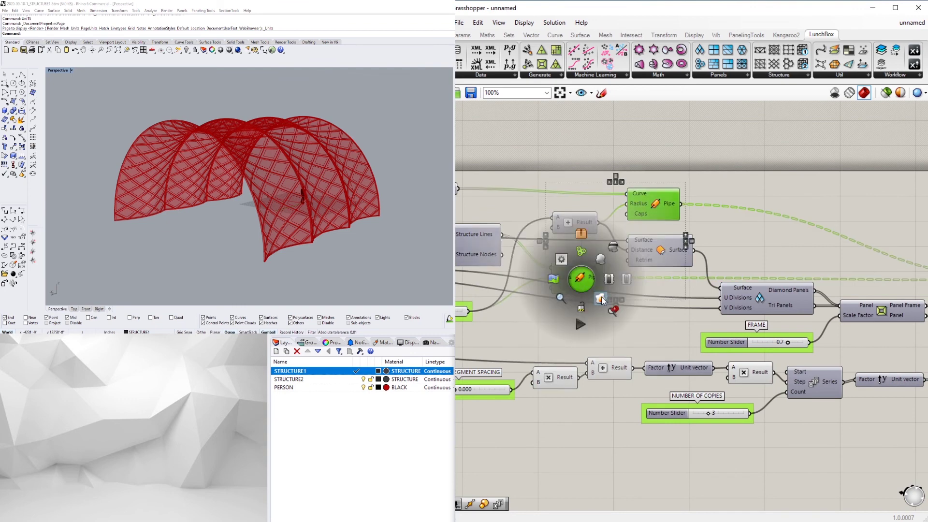
click(601, 299)
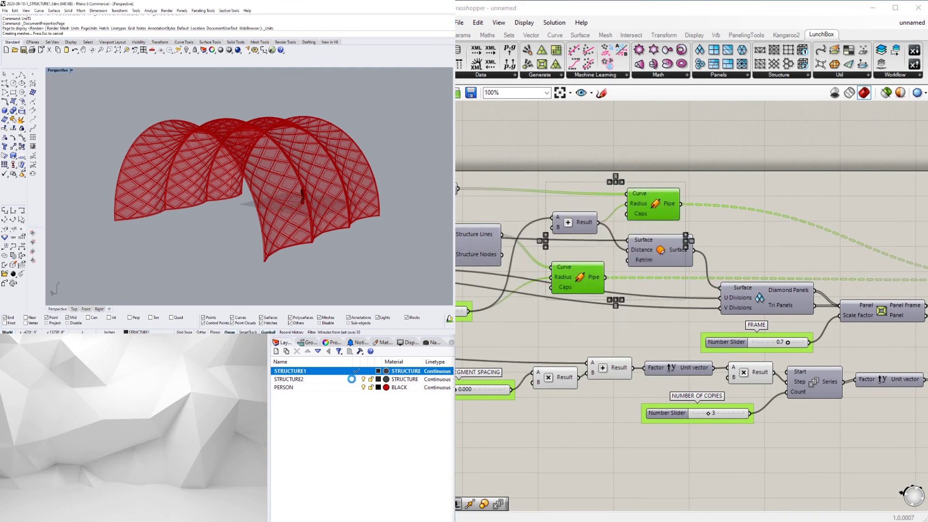
click(353, 380)
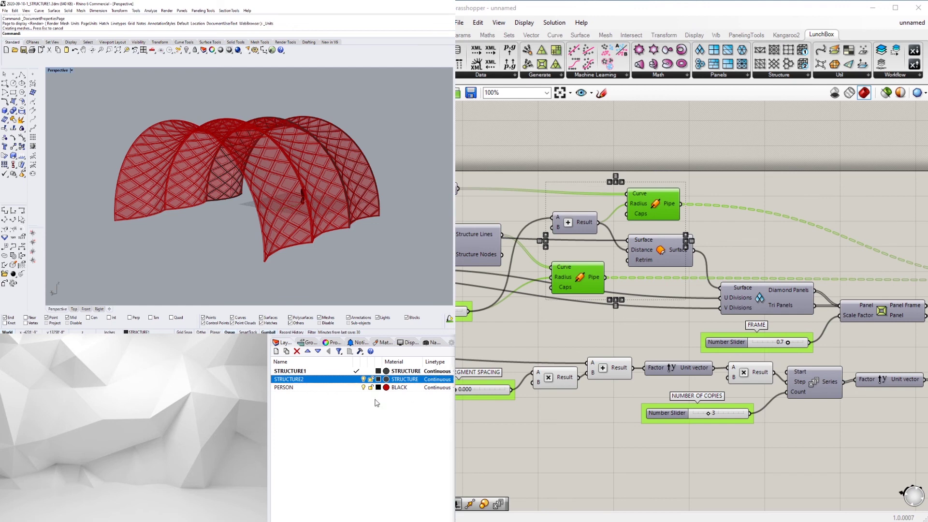
key(ctrl+z)
Step: Bake the geometry of the final Move component into Rhino on the STRUCTURE1 layer
right_drag(908, 236, 650, 192)
scroll(650, 191, up, 1)
click(657, 193)
click(764, 246)
middle_click(764, 246)
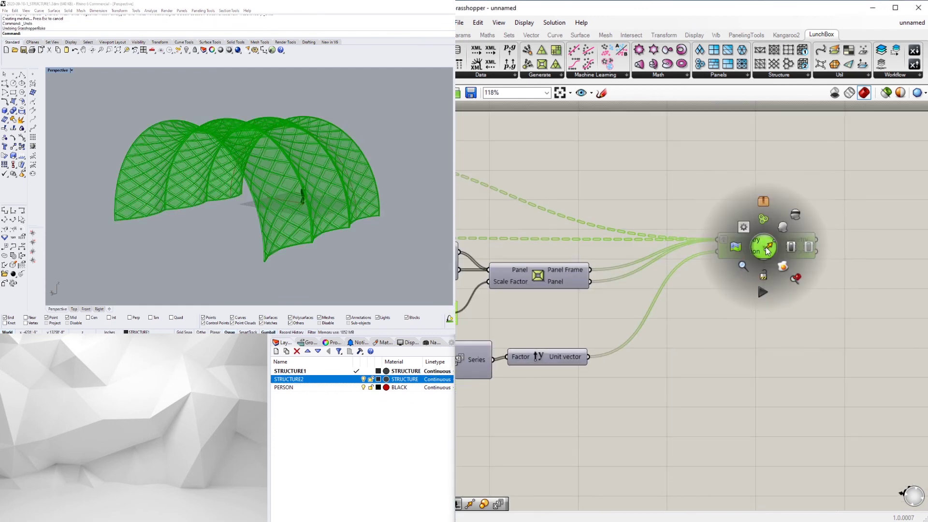
click(484, 425)
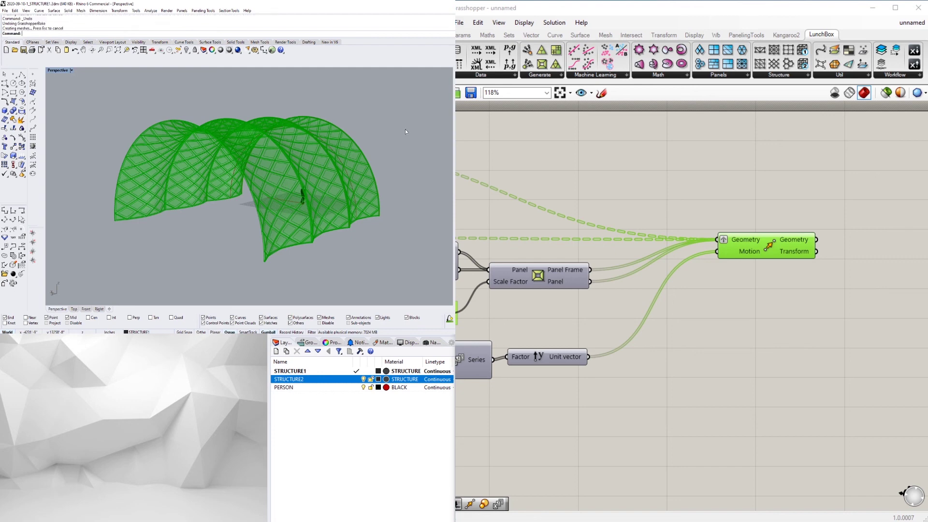
click(642, 164)
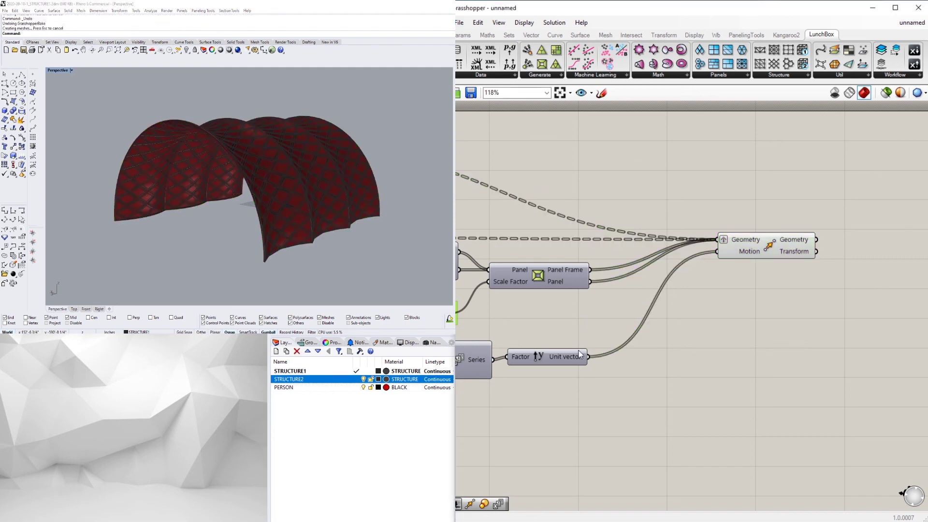
Step: Save the Grasshopper definition in the project's MODEL folder as 2020-09-10-1_STRUCTURE1, reusing the project folder's name from the path
key(ctrl+s)
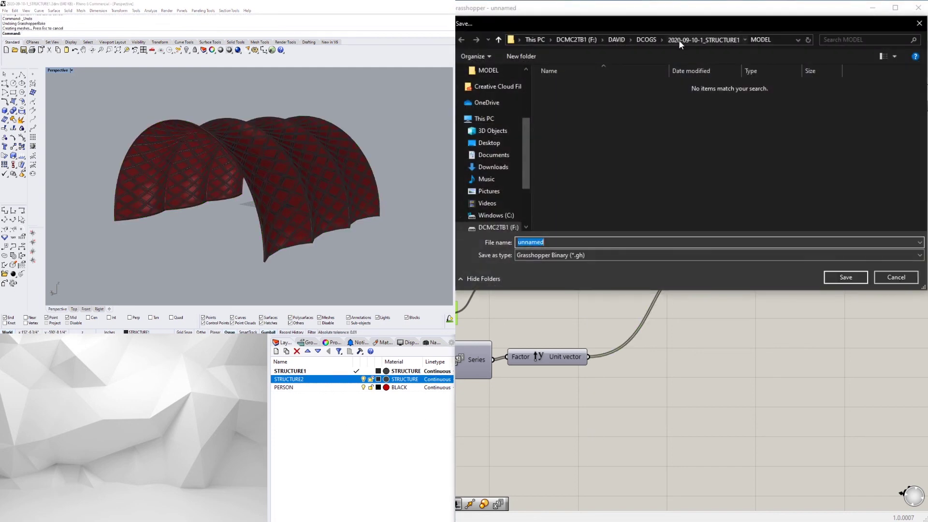
click(645, 42)
double_click(718, 168)
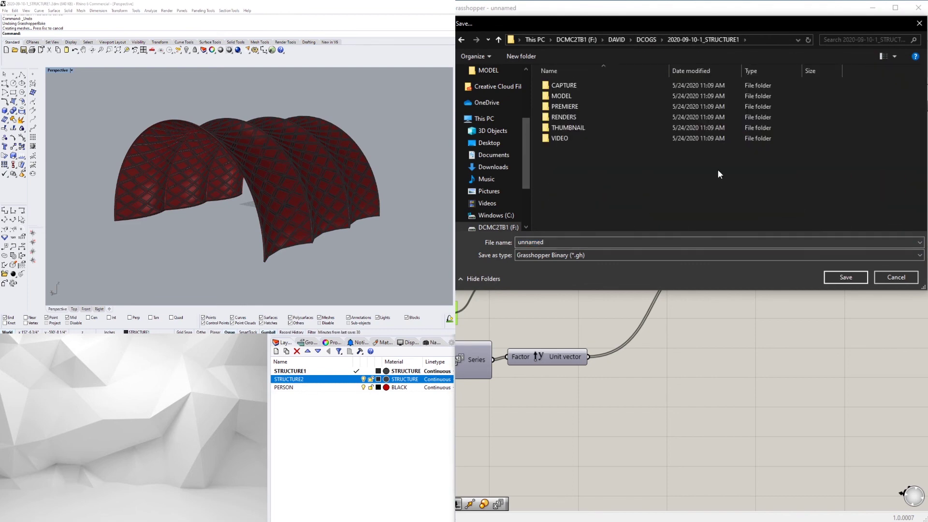
double_click(579, 97)
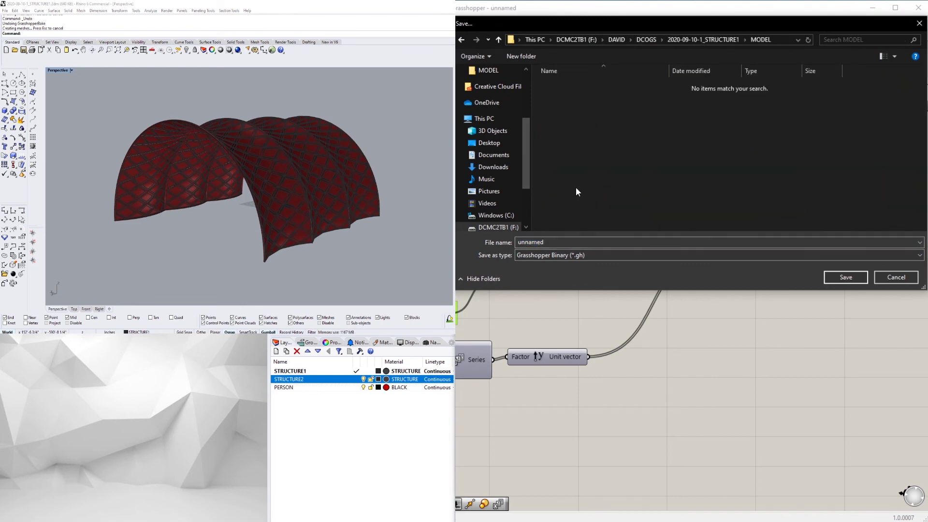
click(783, 42)
drag(566, 40, 629, 39)
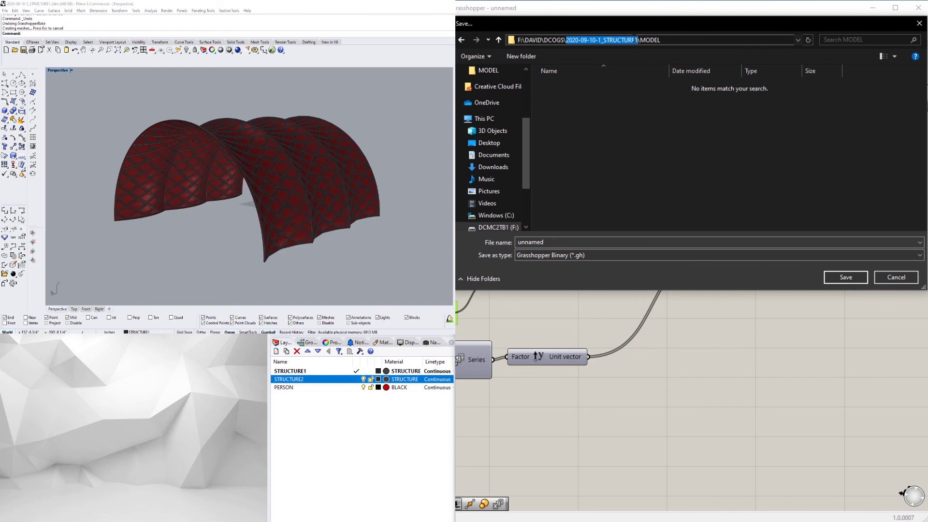
key(ctrl+c)
click(564, 242)
key(ctrl+v)
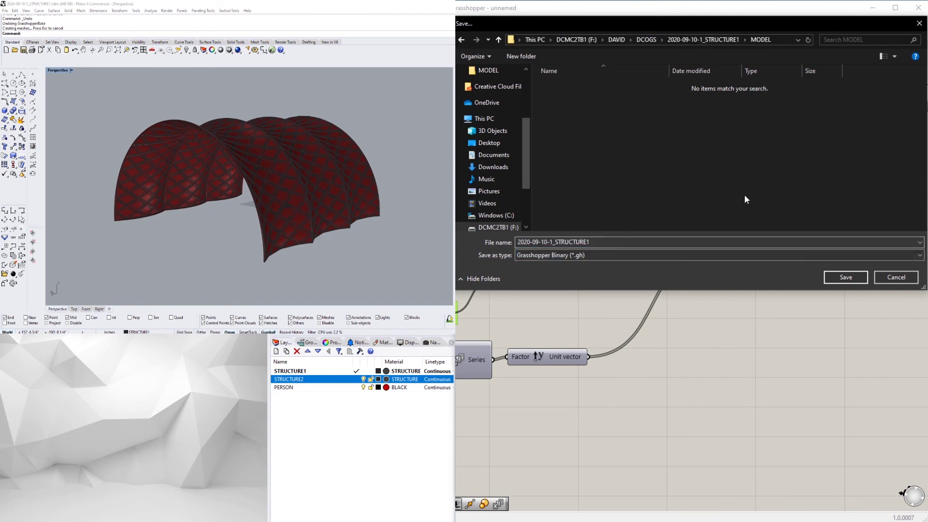
click(831, 277)
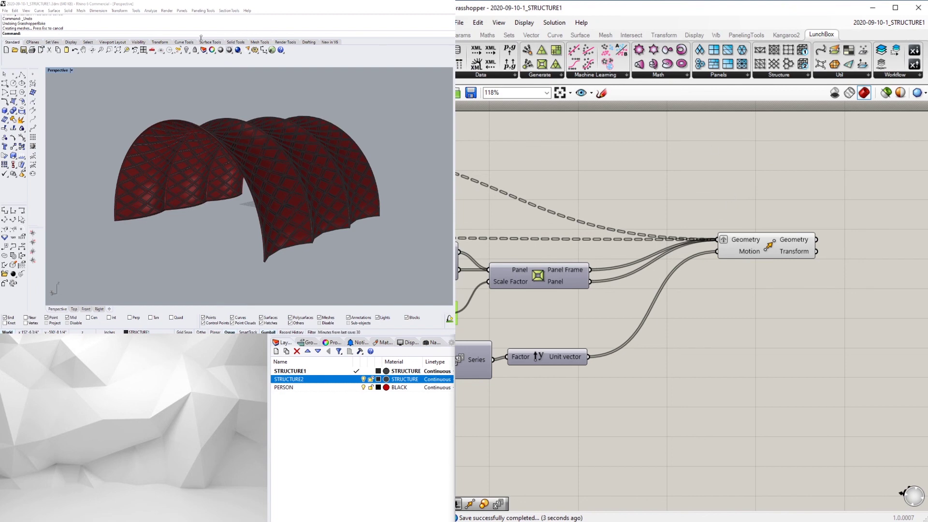
Step: Save the Rhino model and turn off the Grasshopper geometry preview
click(124, 111)
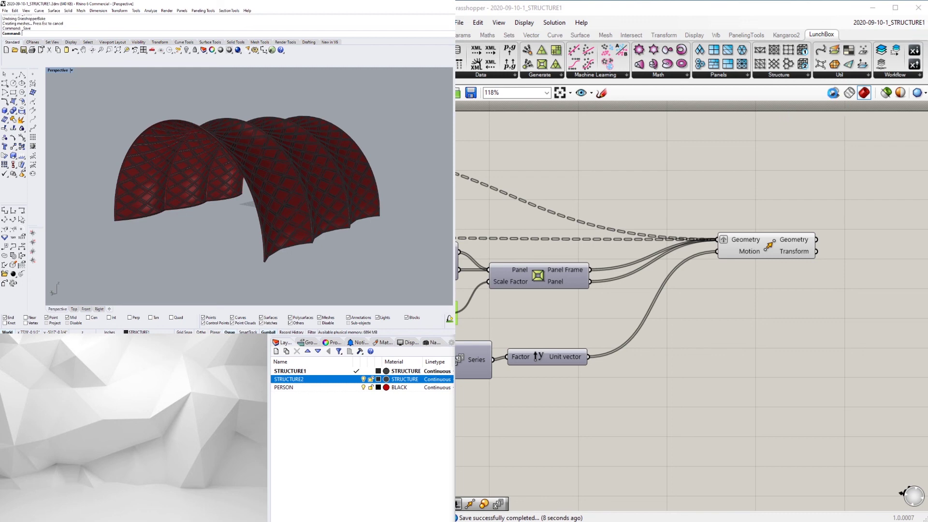
click(833, 93)
Step: Inspect the baked pavilion up close and from the side in the Shaded Perspective viewport
click(61, 71)
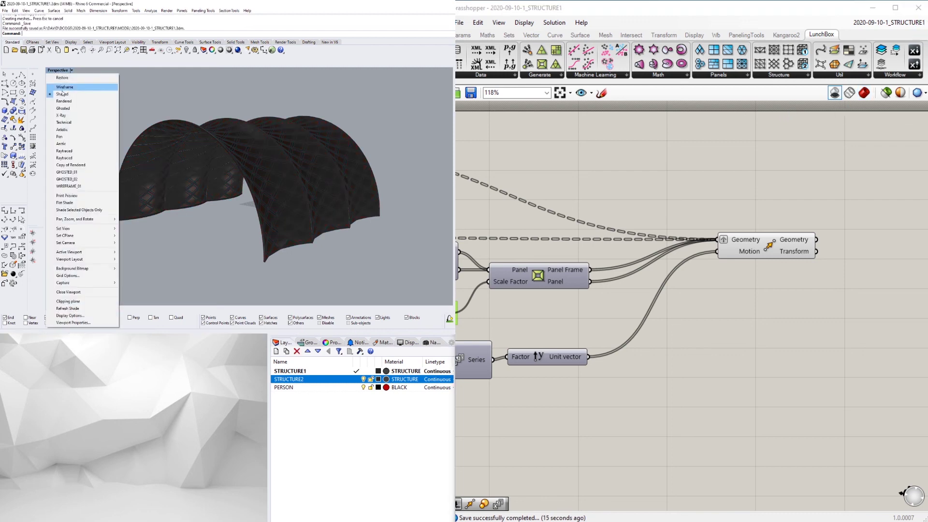
click(63, 93)
right_drag(225, 137, 249, 198)
scroll(221, 263, up, 5)
click(57, 70)
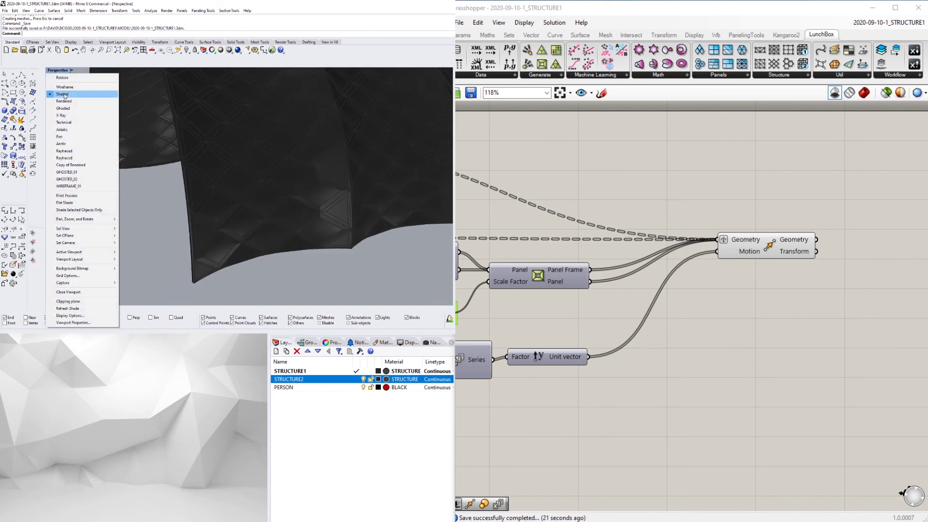
click(412, 260)
scroll(397, 261, down, 6)
right_drag(369, 263, 301, 229)
Step: Highlight all the baked pavilion geometry without the human figure to check it, and clear the selection
drag(94, 97, 420, 299)
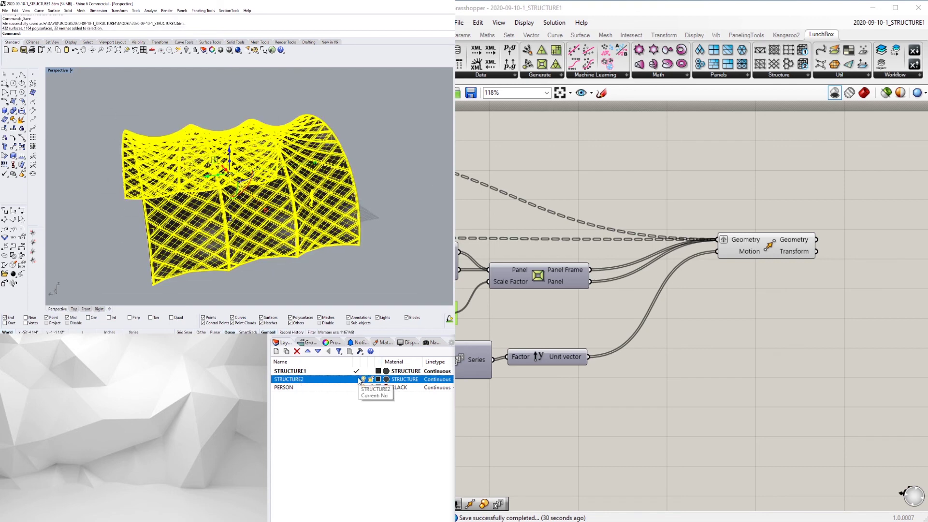
right_drag(428, 185, 424, 279)
ctrl+click(338, 250)
click(300, 259)
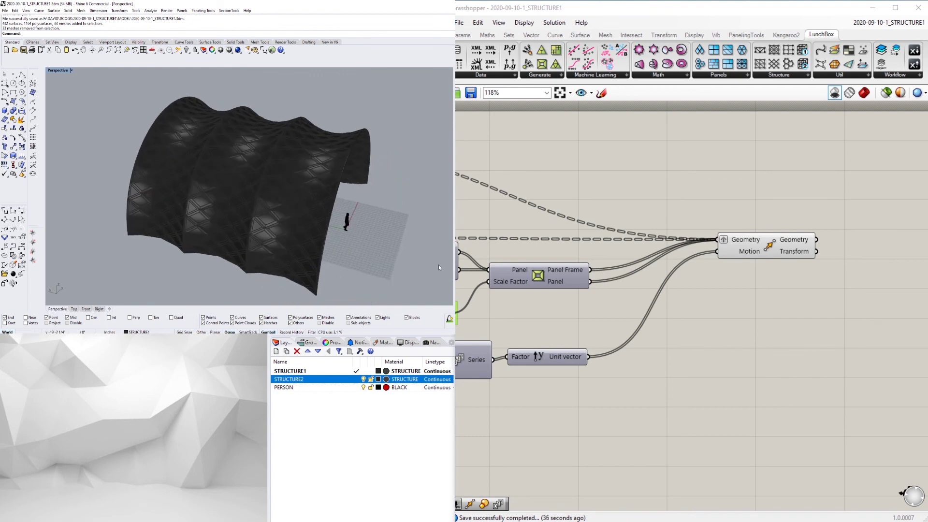
Step: Shift the final Move component farther above the panel components and delete it from the definition
right_drag(643, 353, 750, 395)
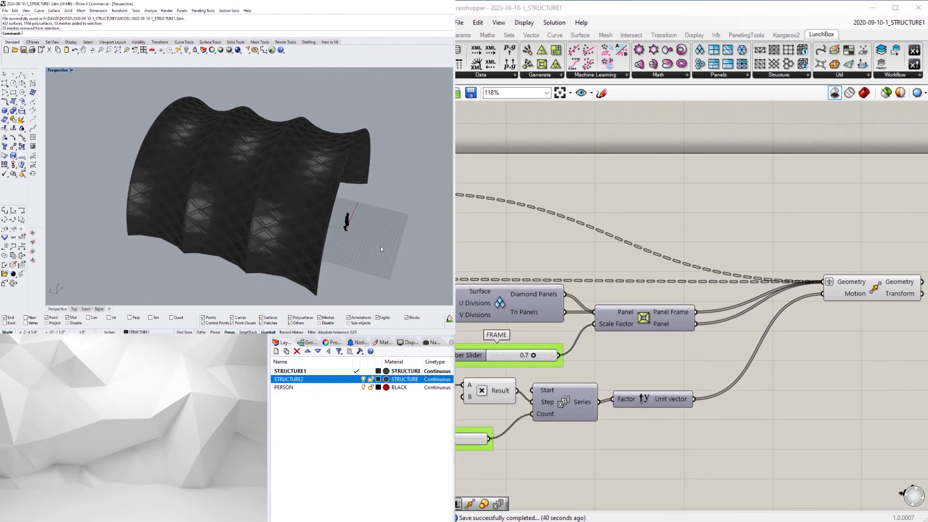
right_drag(367, 253, 368, 254)
right_drag(830, 239, 830, 273)
scroll(760, 253, down, 2)
drag(866, 306, 879, 277)
click(830, 275)
right_drag(814, 266, 758, 293)
key(ctrl+z)
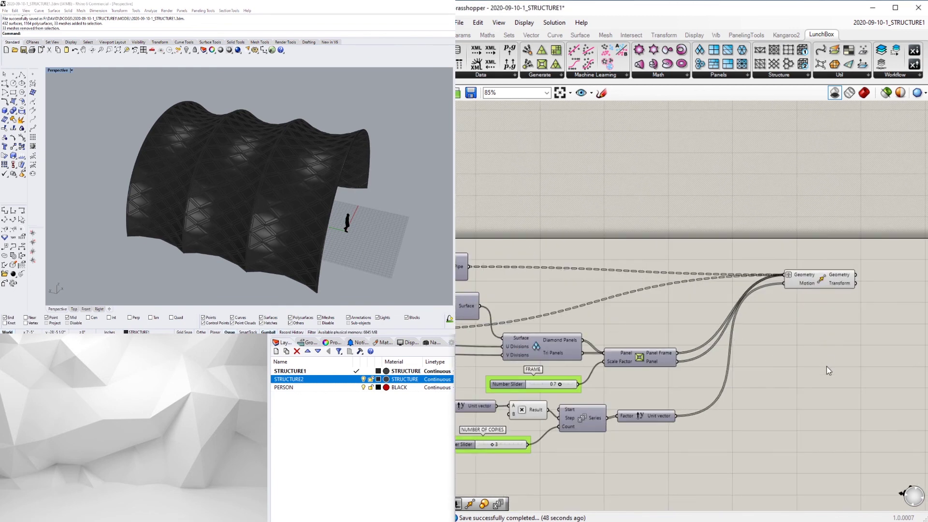
click(807, 284)
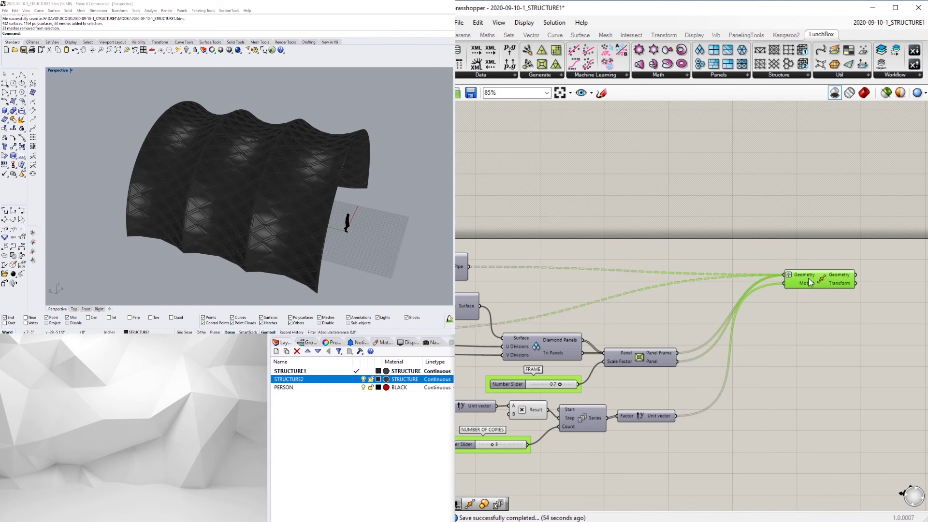
key(Delete)
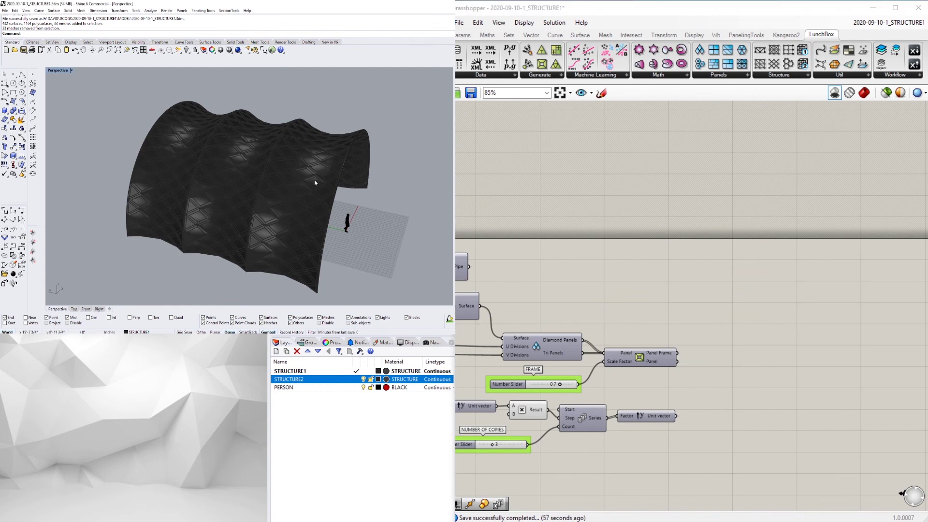
Step: Select all the baked pavilion geometry in Rhino except the human figure and delete it
scroll(307, 172, down, 4)
drag(125, 89, 385, 258)
scroll(348, 210, up, 4)
ctrl+click(327, 199)
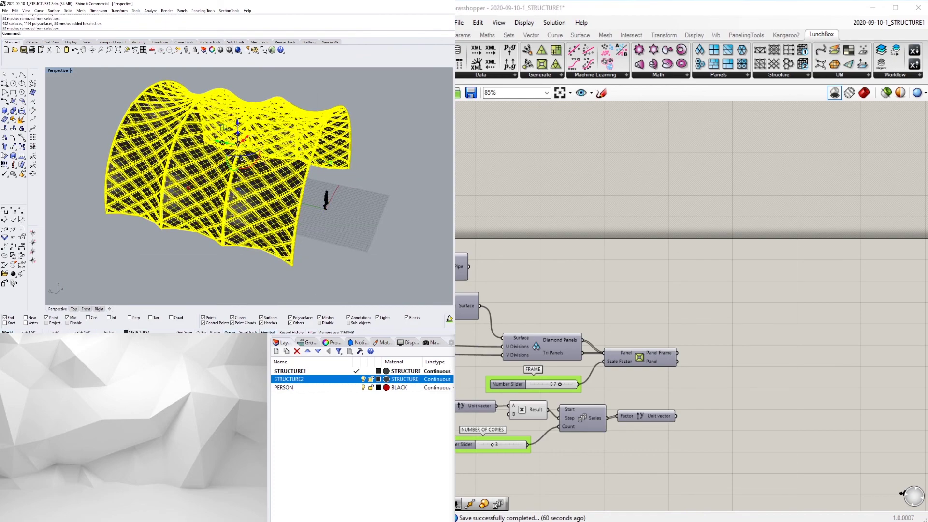
key(Delete)
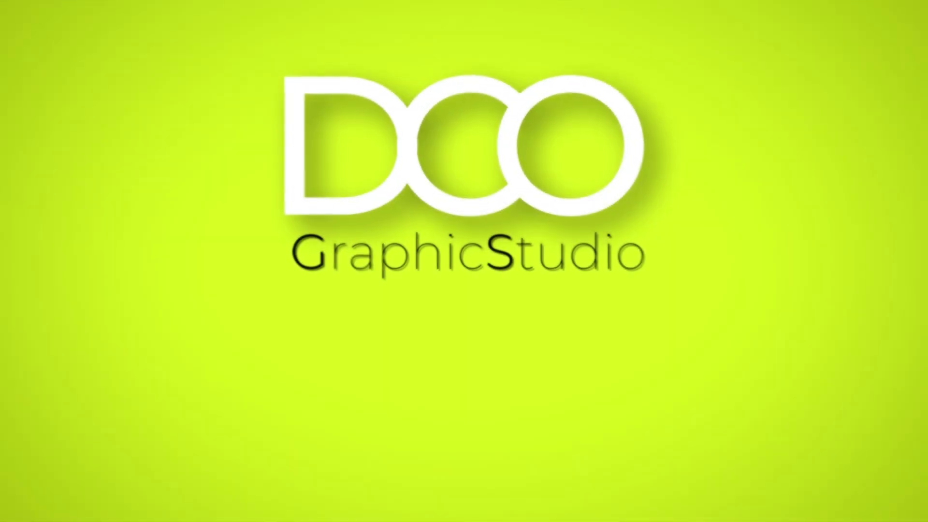